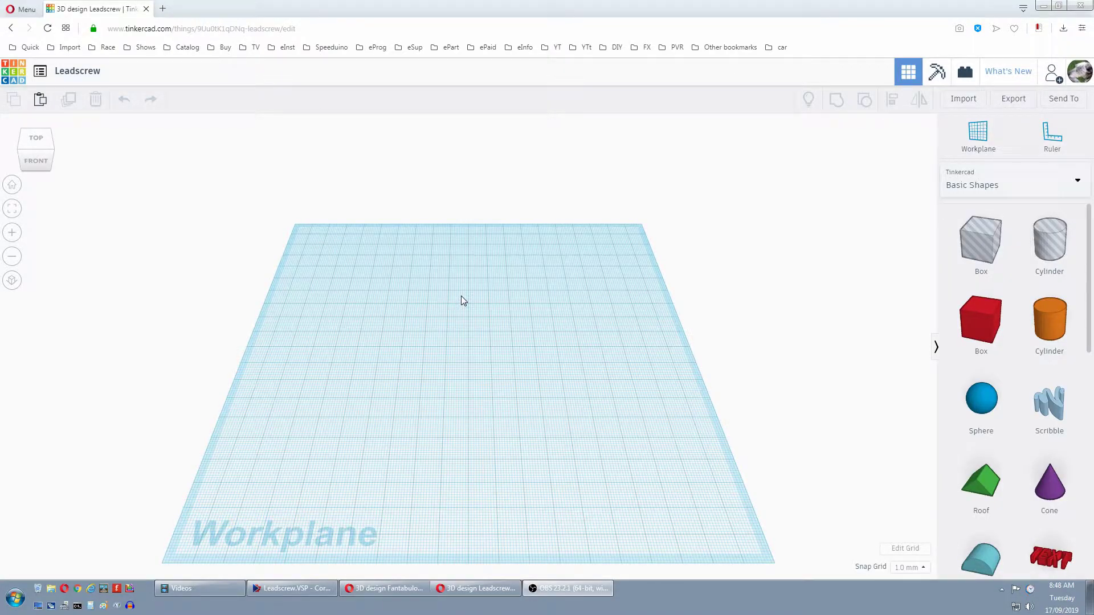
Find the Screw Threads shape among all the shape generators and place one in the middle of the workplane
click(1073, 182)
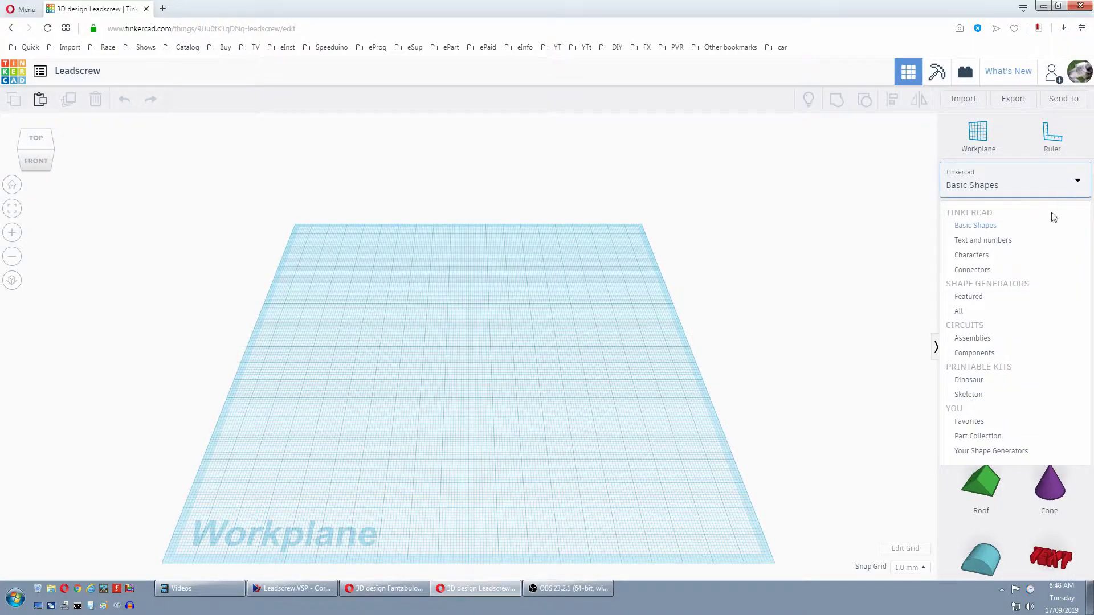
click(963, 311)
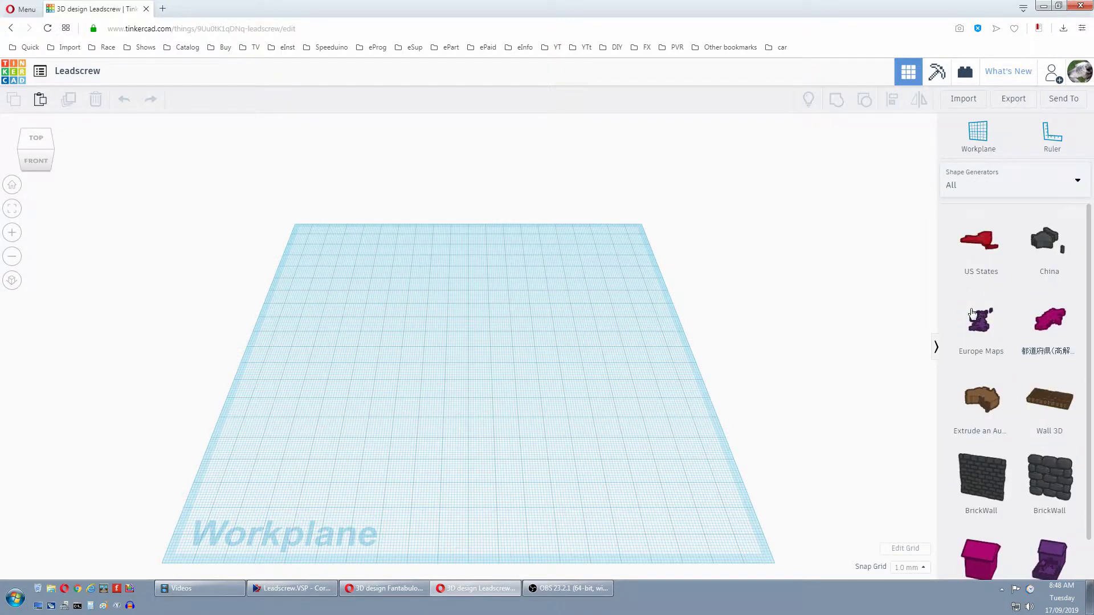
scroll(972, 313, down, 2)
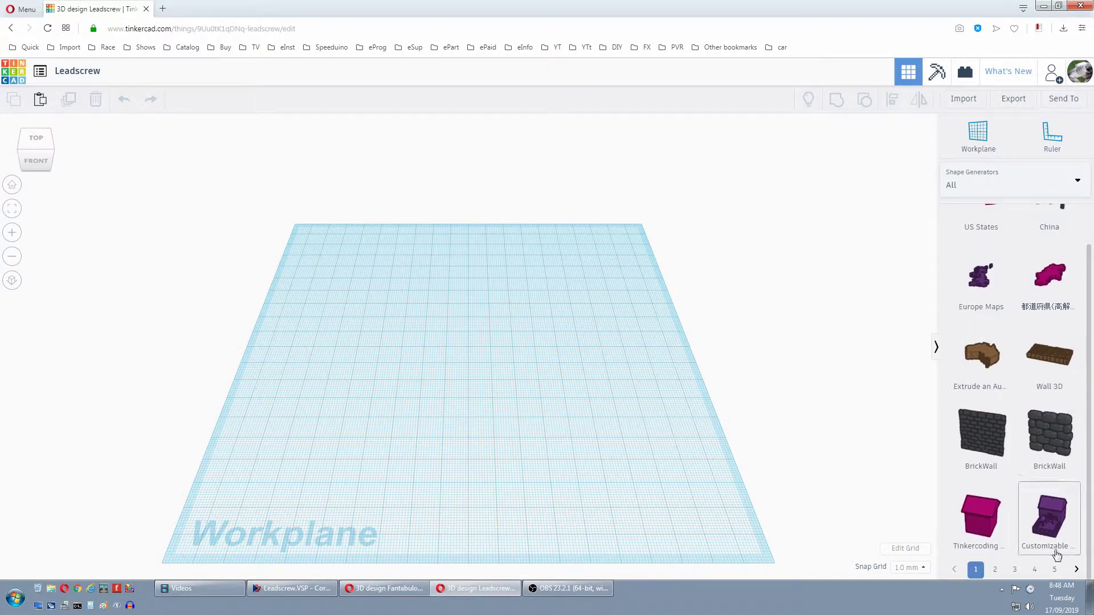
click(1054, 570)
click(1055, 569)
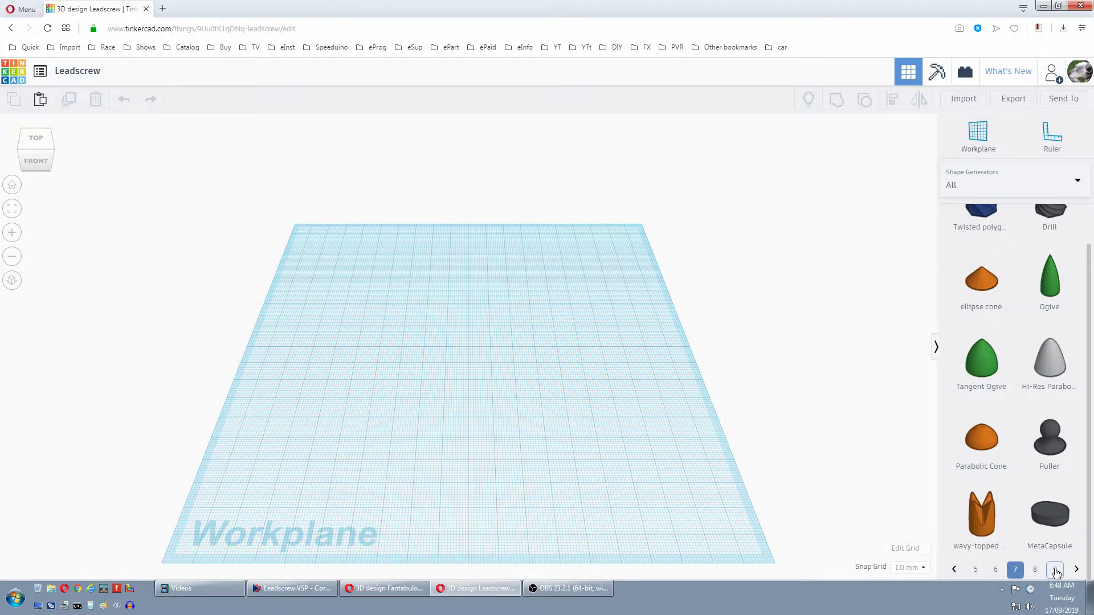
click(1055, 570)
click(1055, 570)
click(1054, 569)
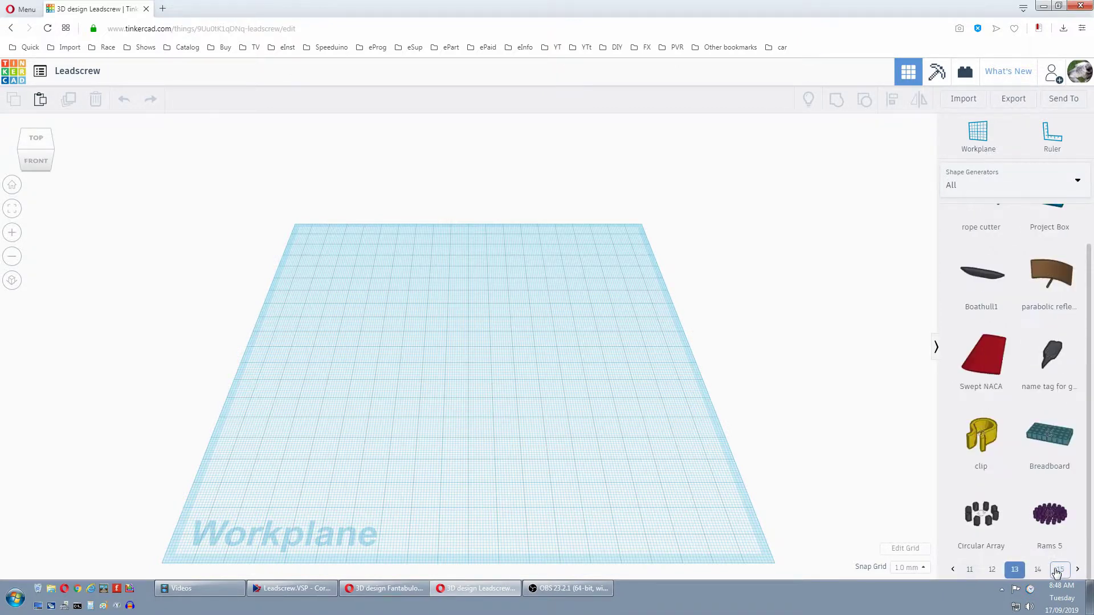
click(1057, 569)
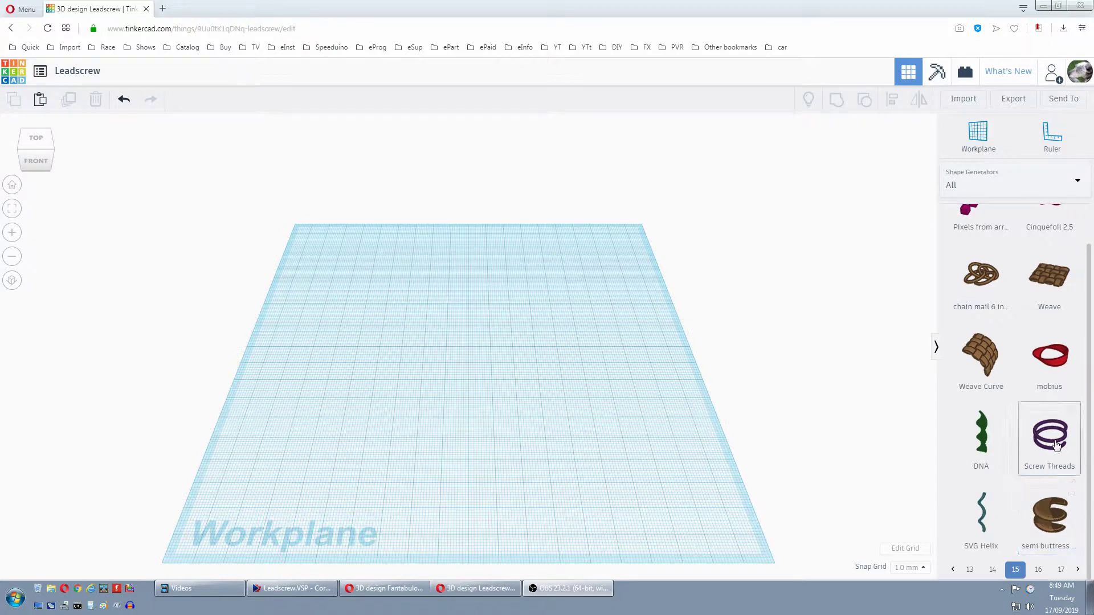
click(463, 385)
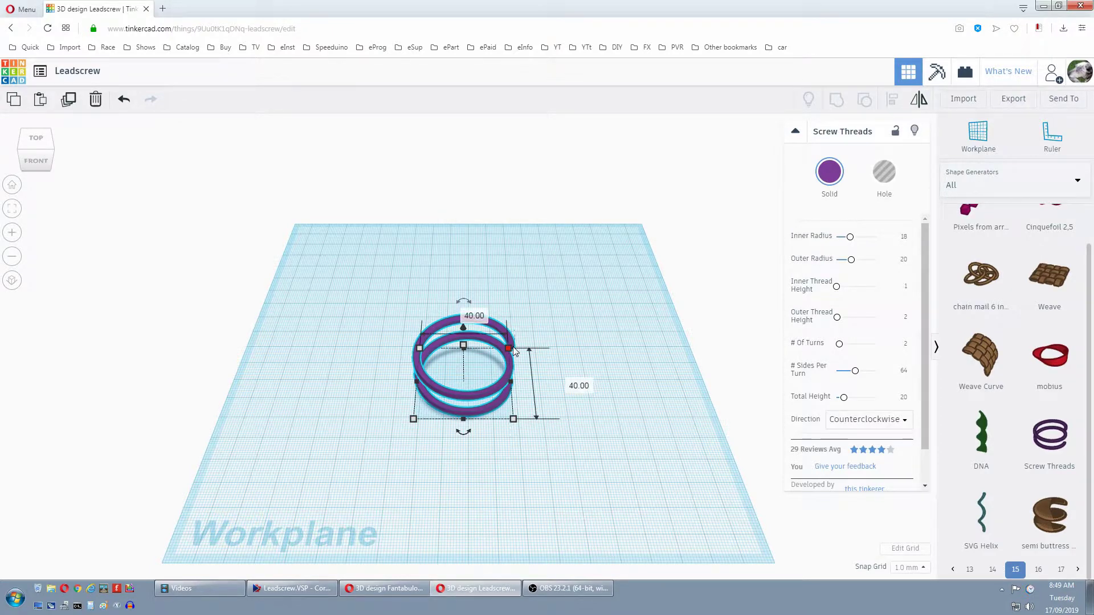
Set the screw thread's inner thread height to 2 and its number of sides per turn to 128
scroll(529, 344, up, 5)
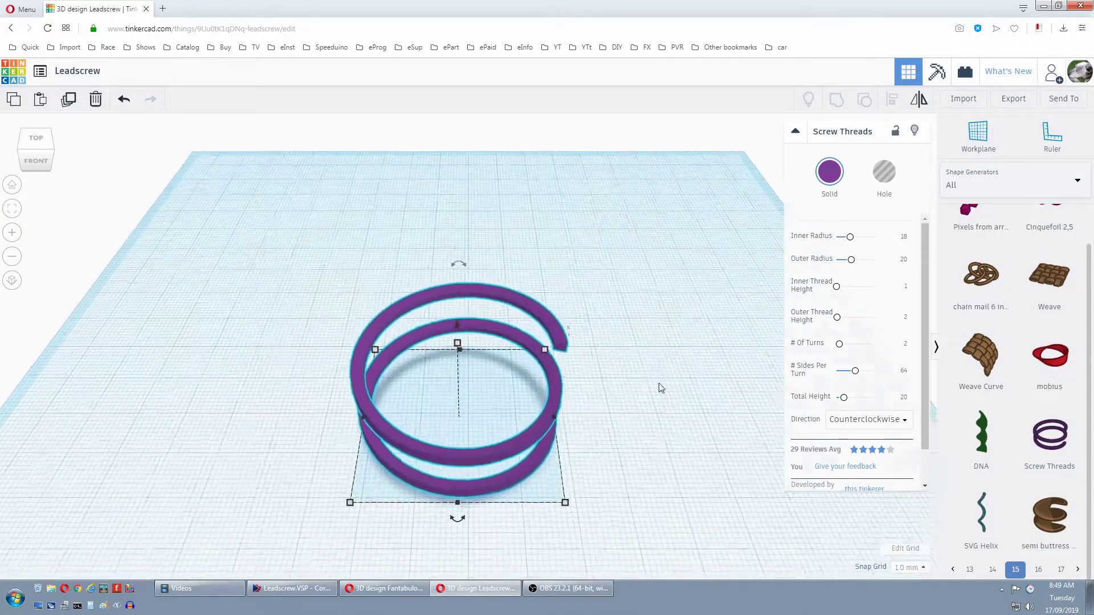
scroll(661, 387, up, 2)
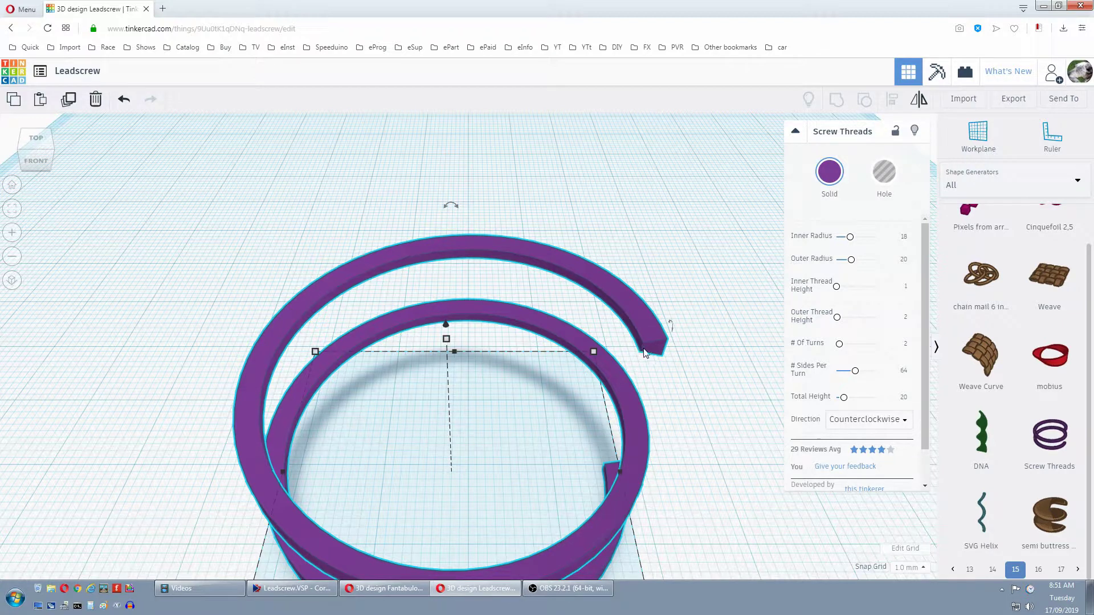
click(906, 286)
text(2)
key(Return)
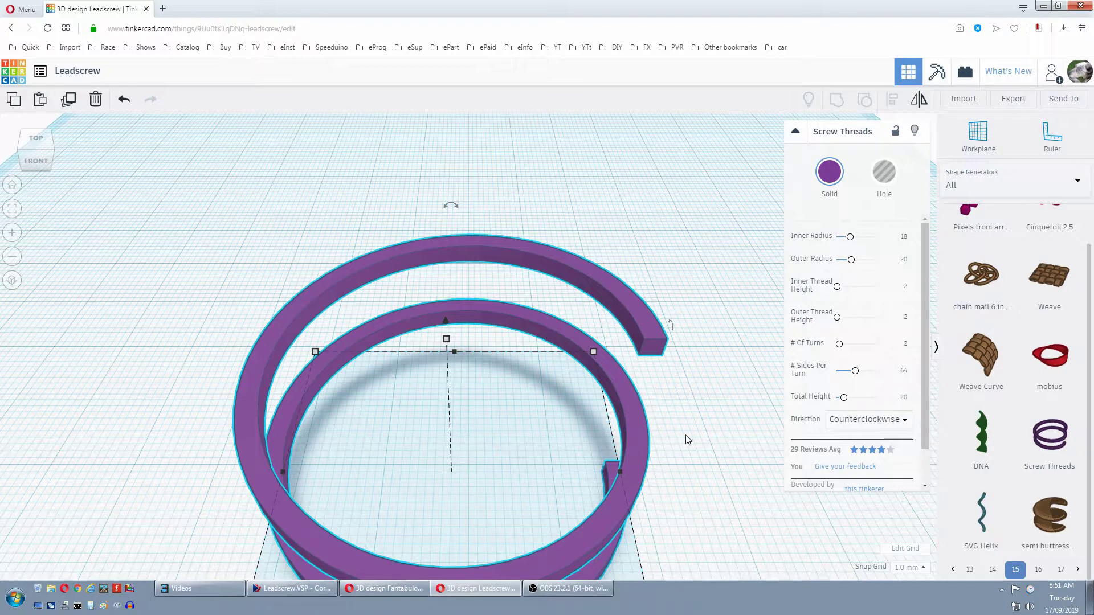
drag(856, 371, 848, 375)
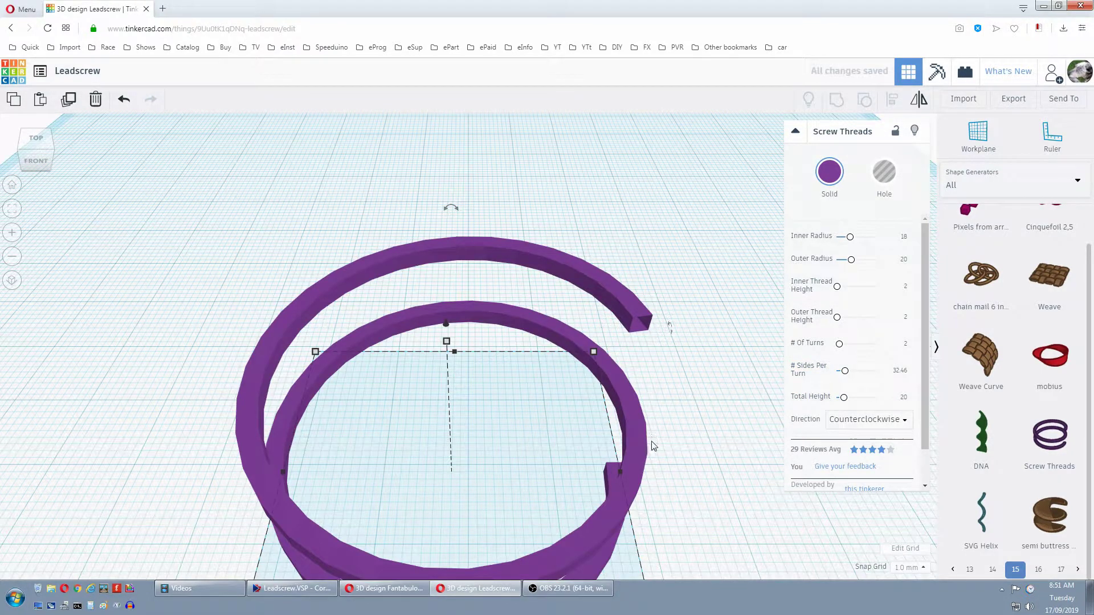
drag(845, 371, 877, 371)
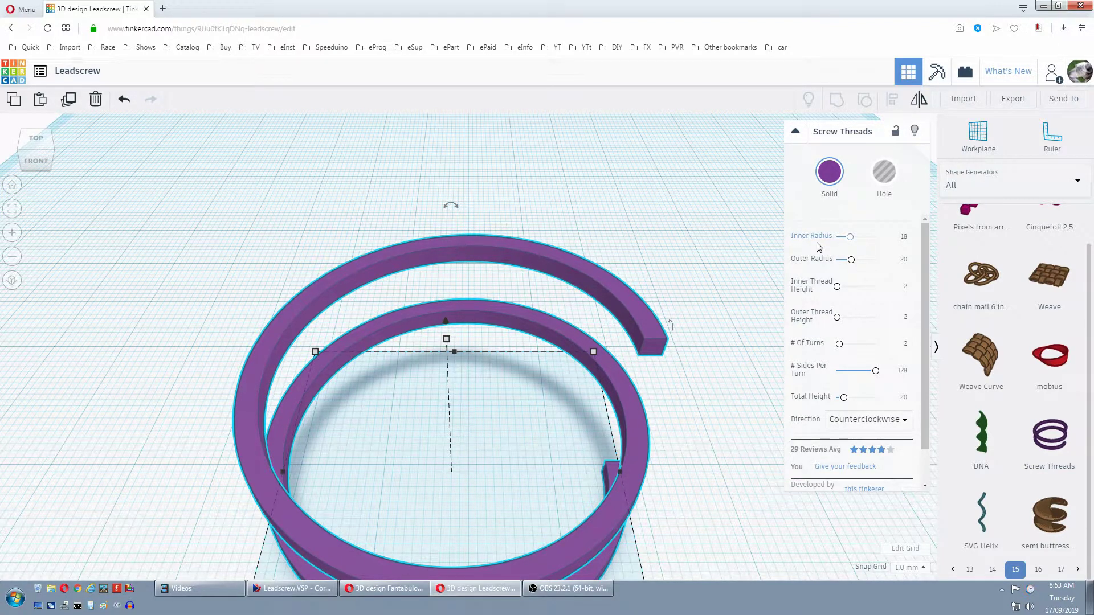
Set the screw thread's inner radius to 5.5 and its outer radius to 7.5
click(905, 238)
key(BackSpace)
text(5.5)
key(Return)
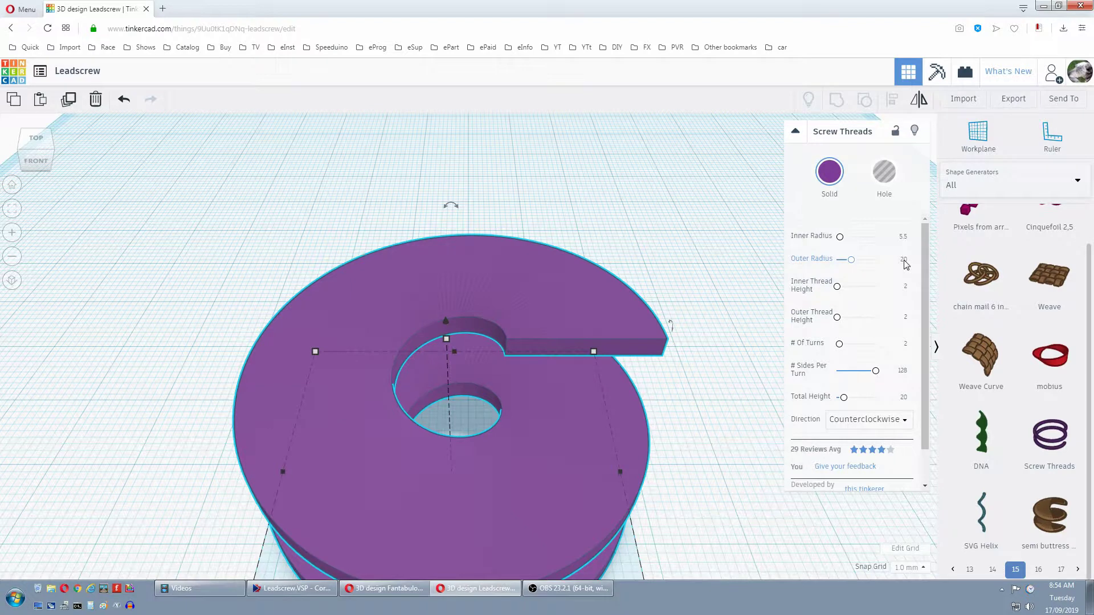
click(905, 261)
text(7.5)
key(Return)
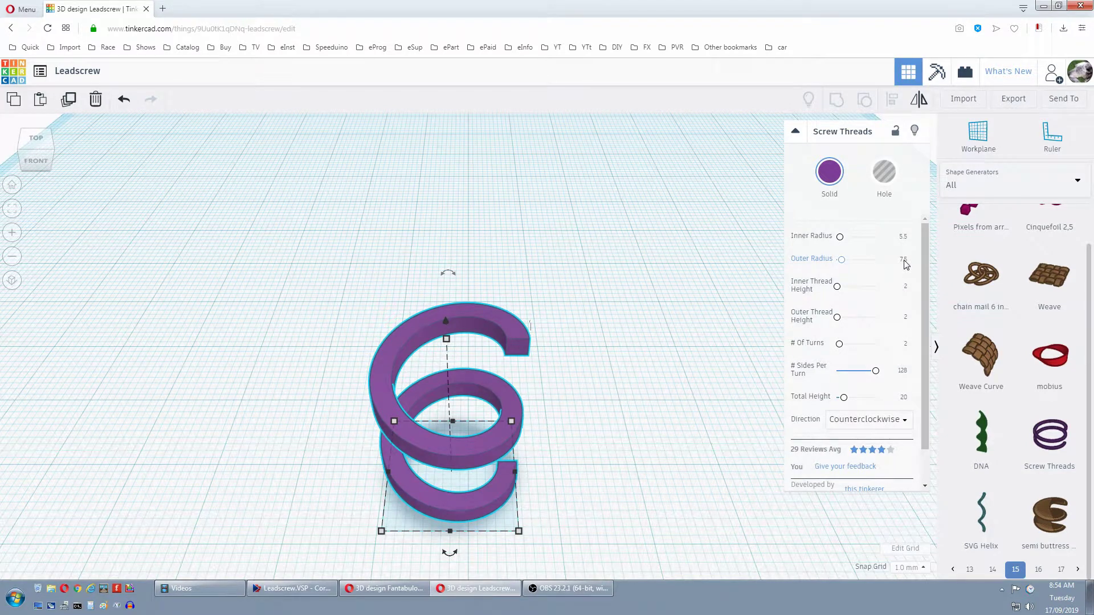
Increase the screw thread's total height to 100 and its number of turns to 20
click(19, 186)
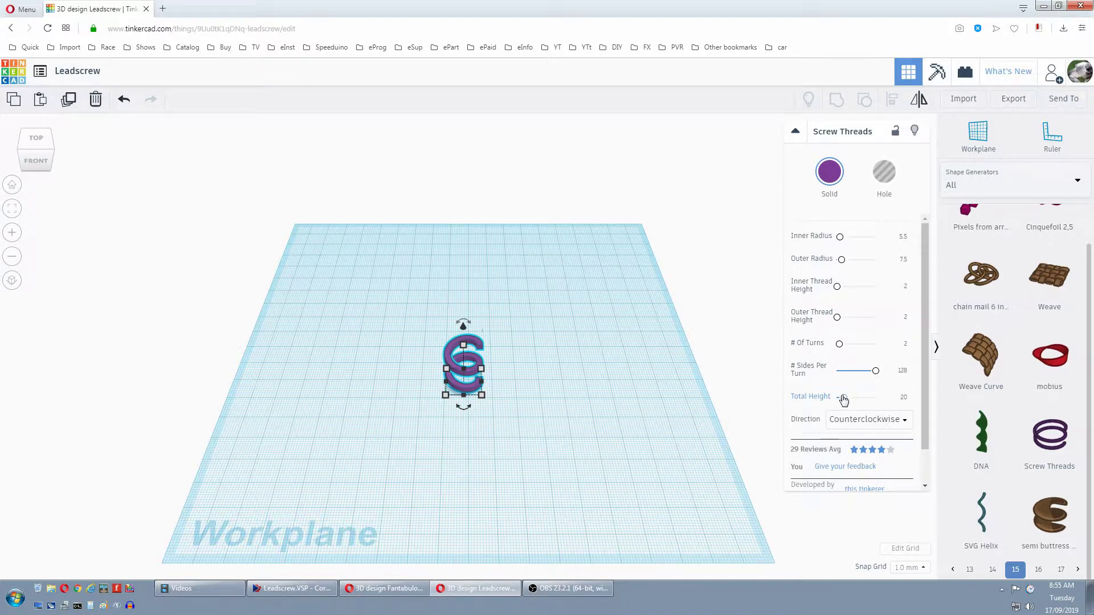
drag(843, 401, 897, 401)
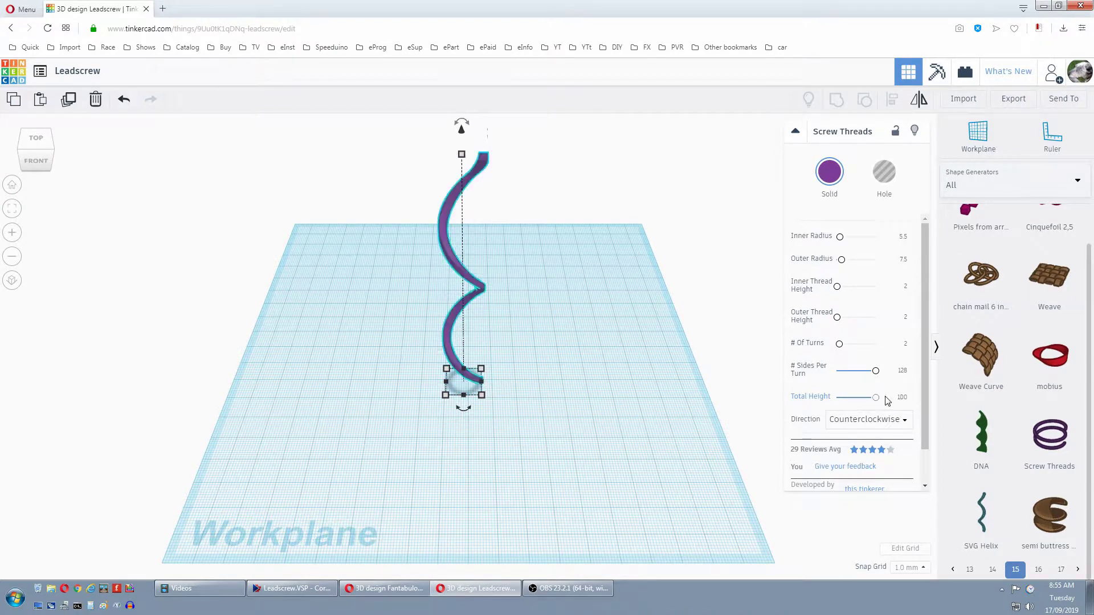
drag(840, 343, 898, 349)
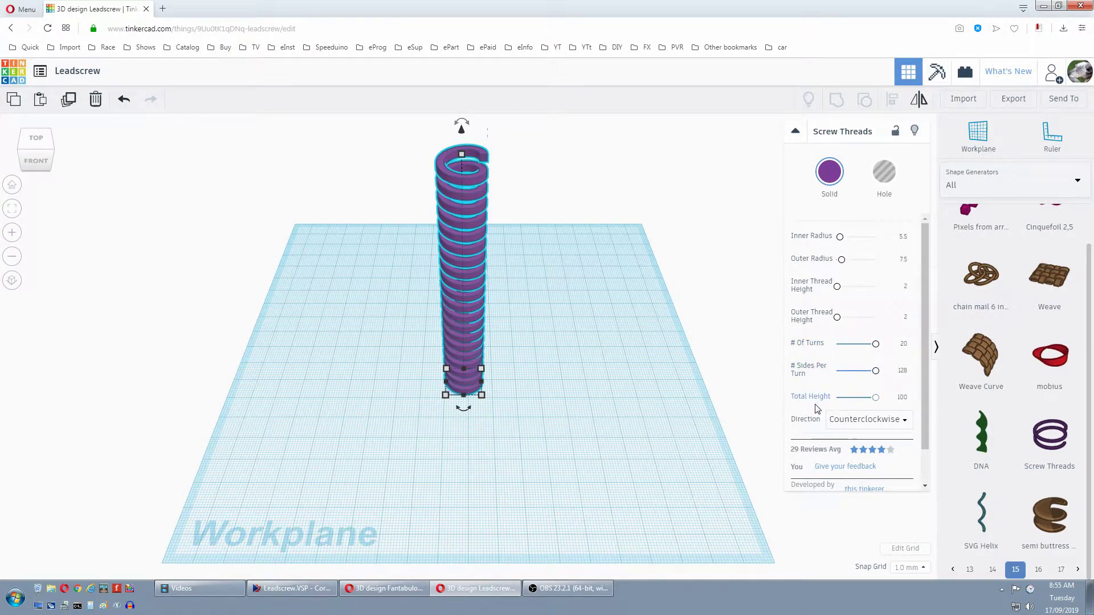
Set the screw thread's total height to 80 to tighten the spacing between its turns
scroll(513, 393, up, 4)
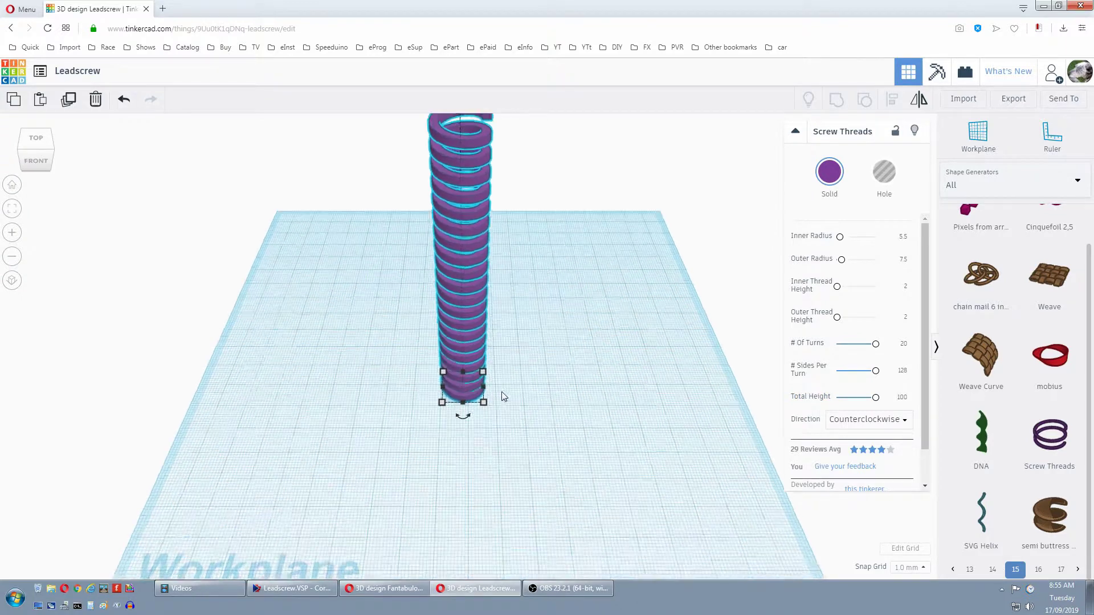
scroll(542, 426, up, 2)
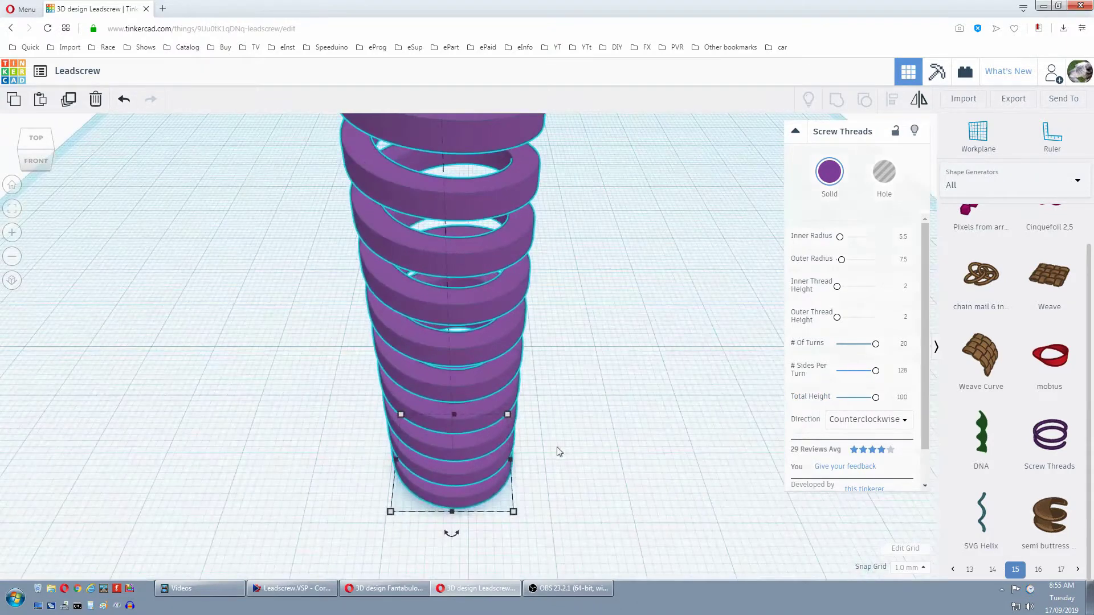
click(38, 162)
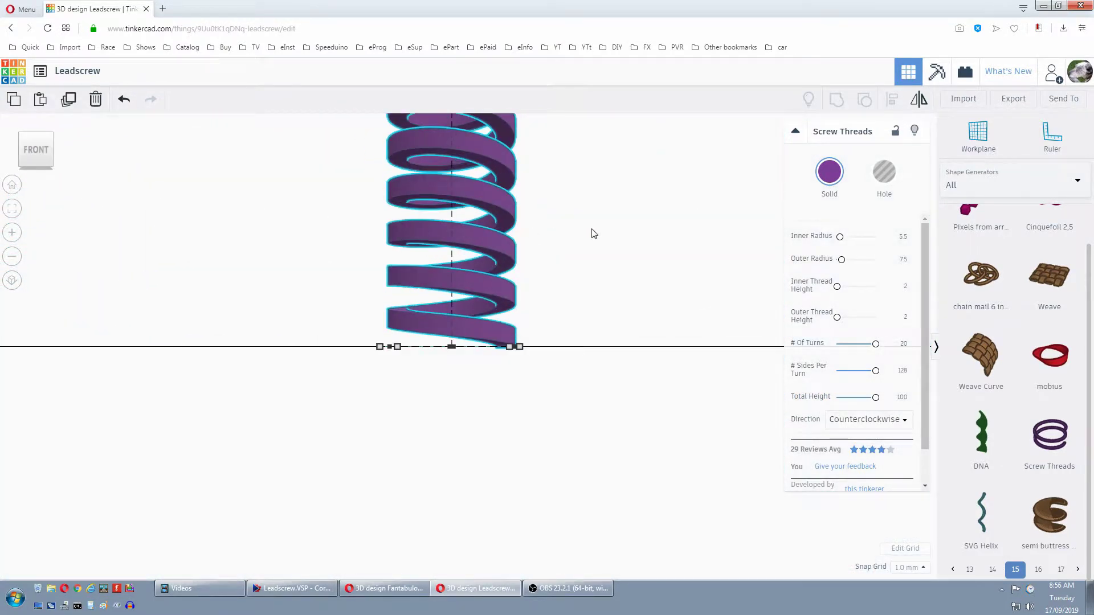
right_drag(620, 233, 619, 278)
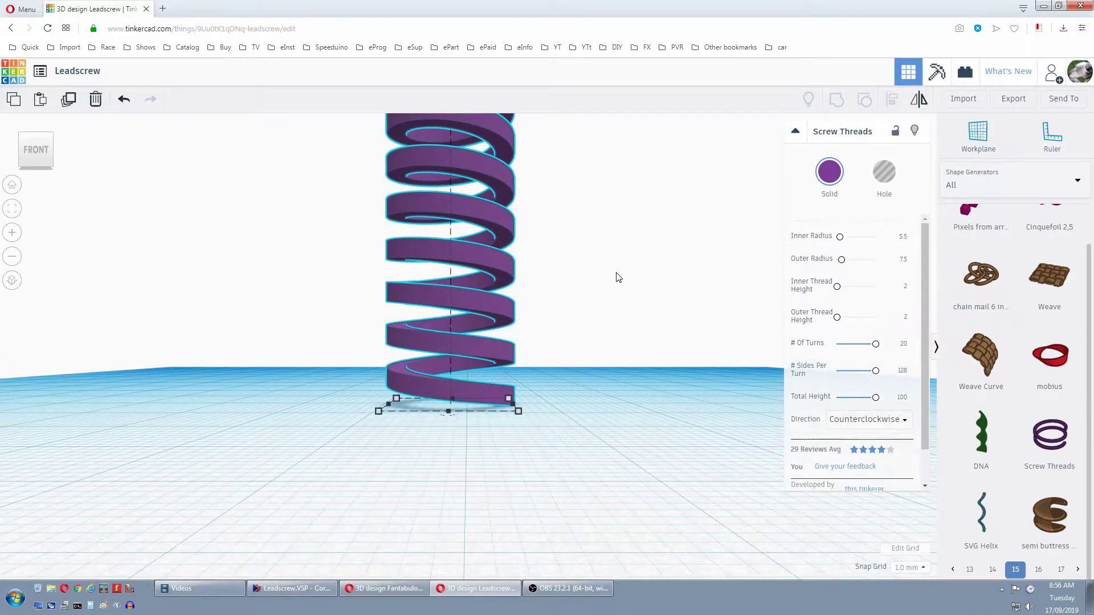
mouse_move(520, 412)
click(904, 397)
text(80)
key(Return)
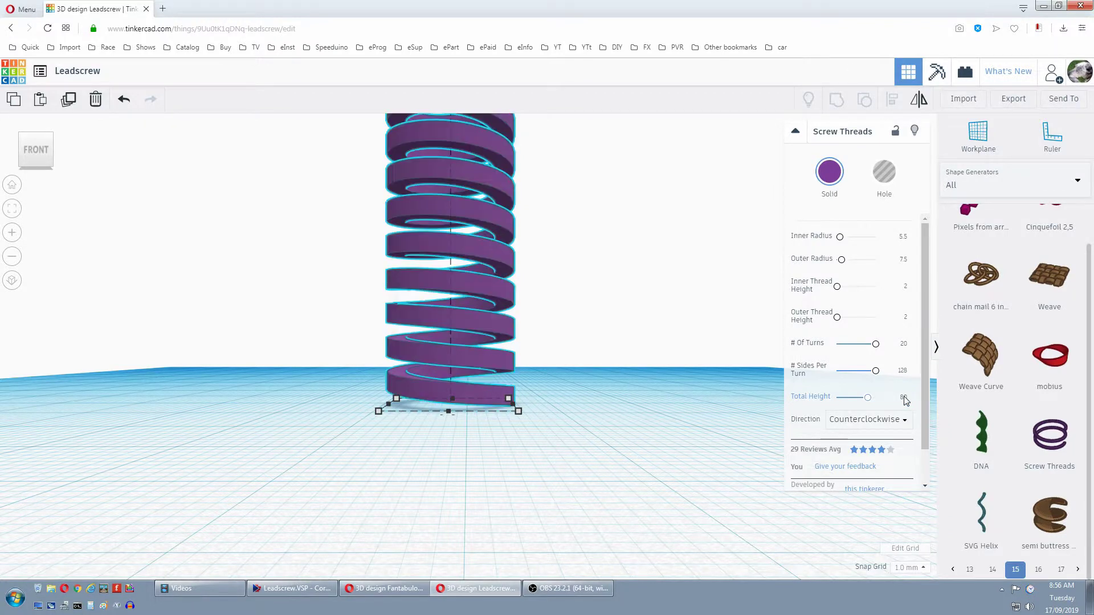
Duplicate the screw thread in place and change the copy's solid colour to blue
click(12, 186)
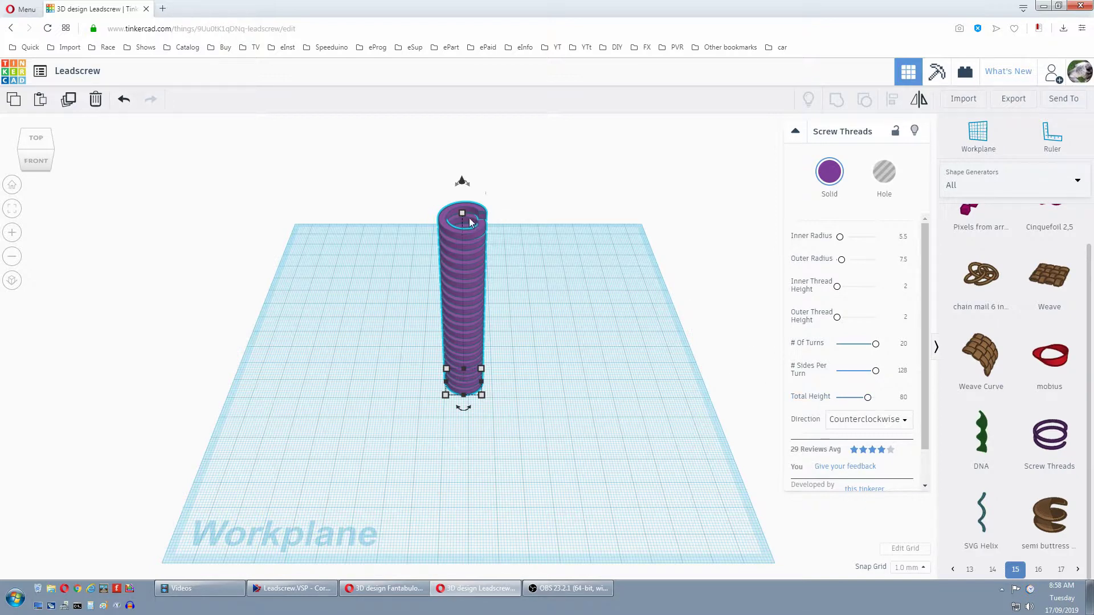
mouse_move(463, 215)
scroll(526, 221, up, 3)
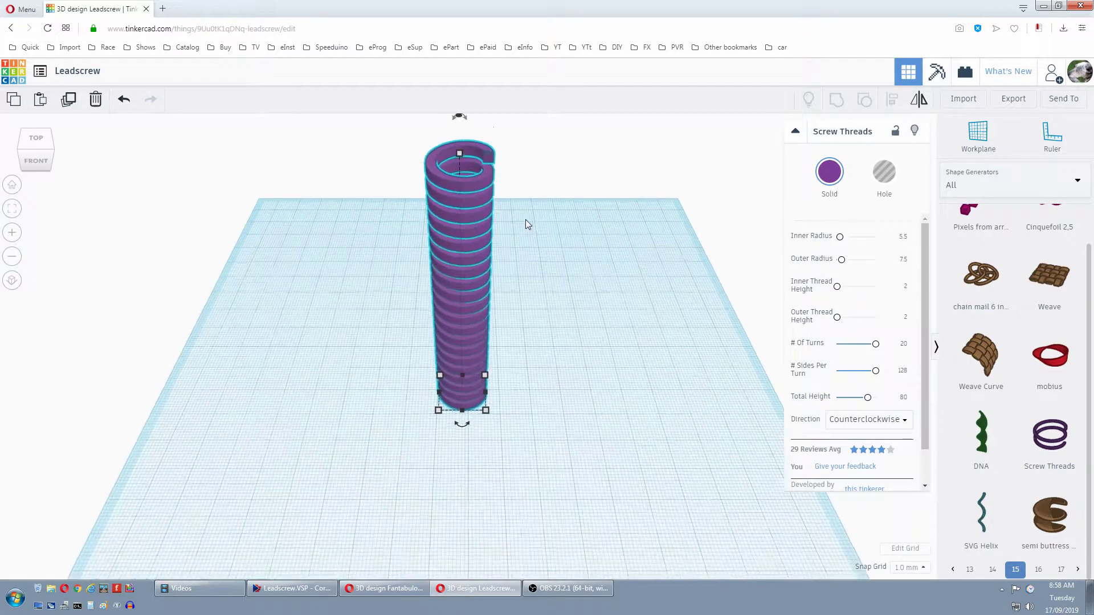
middle_drag(550, 209, 551, 270)
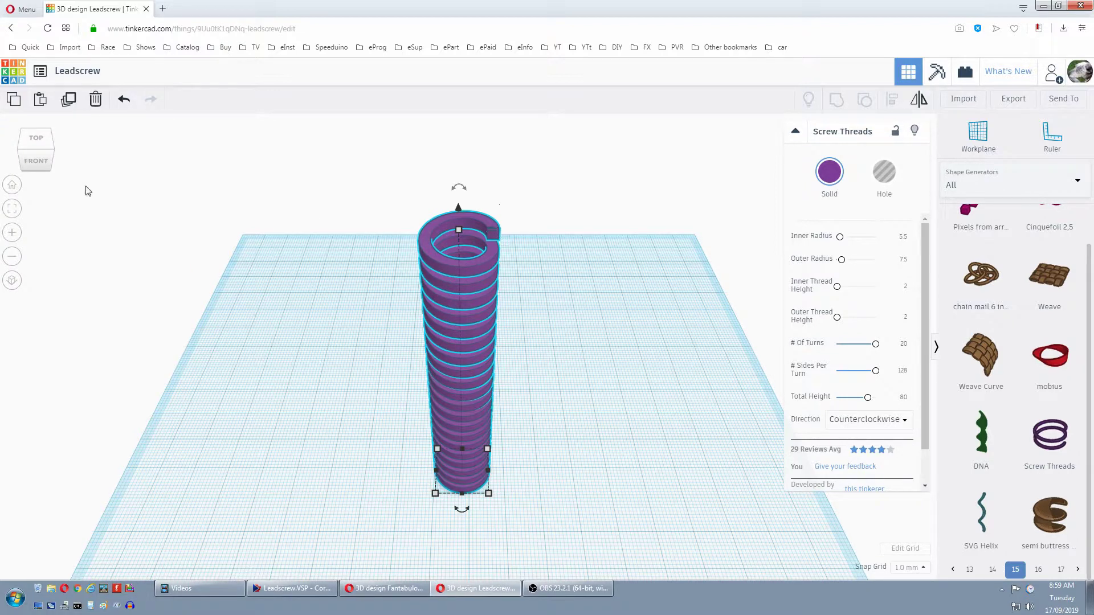
click(12, 185)
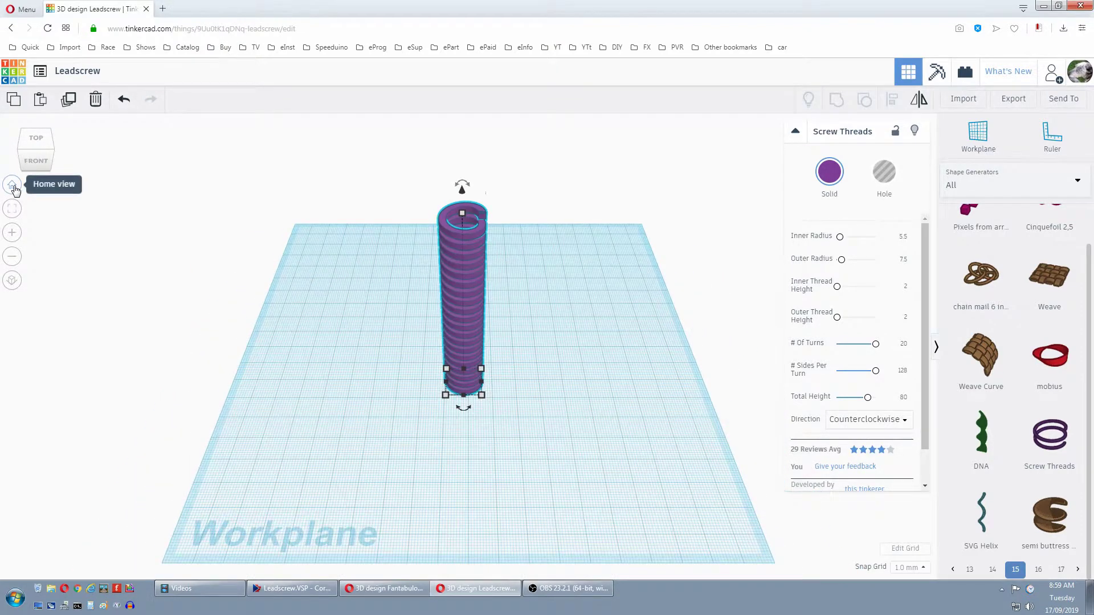
click(67, 100)
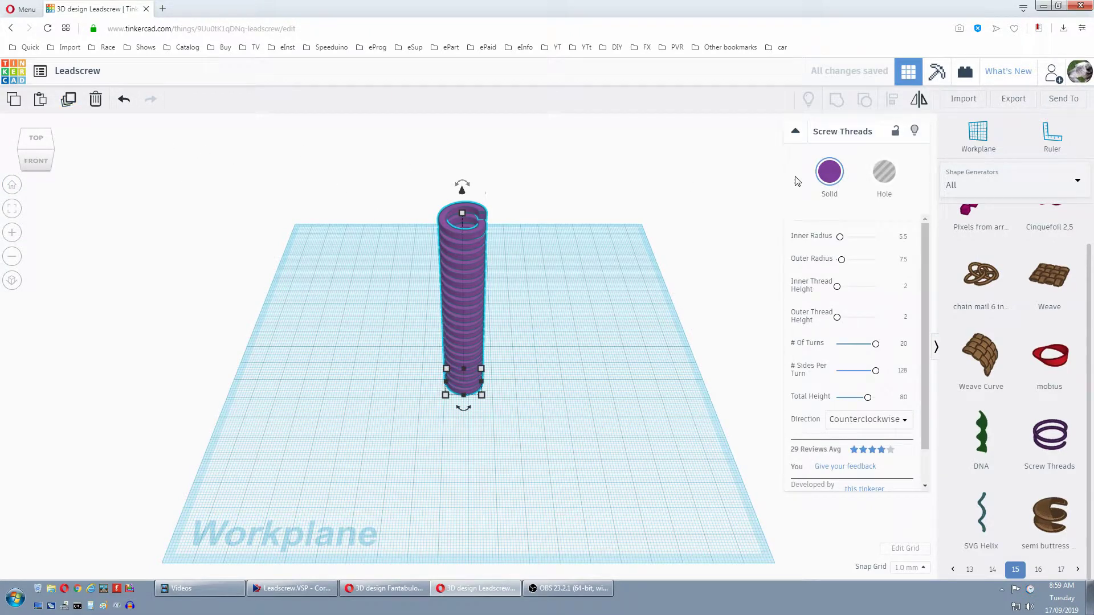
click(828, 178)
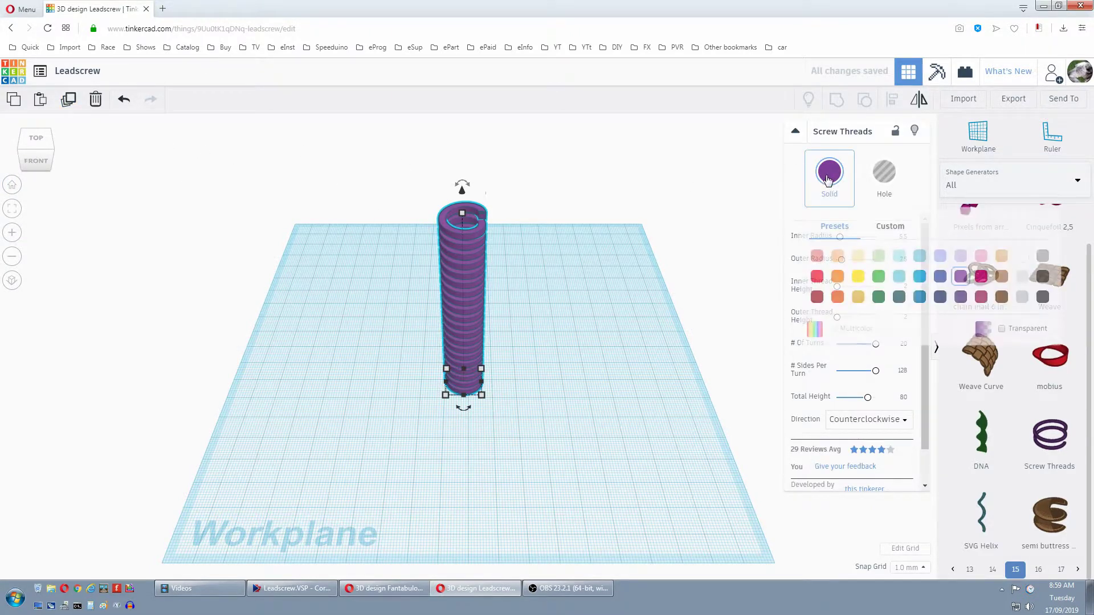
click(918, 277)
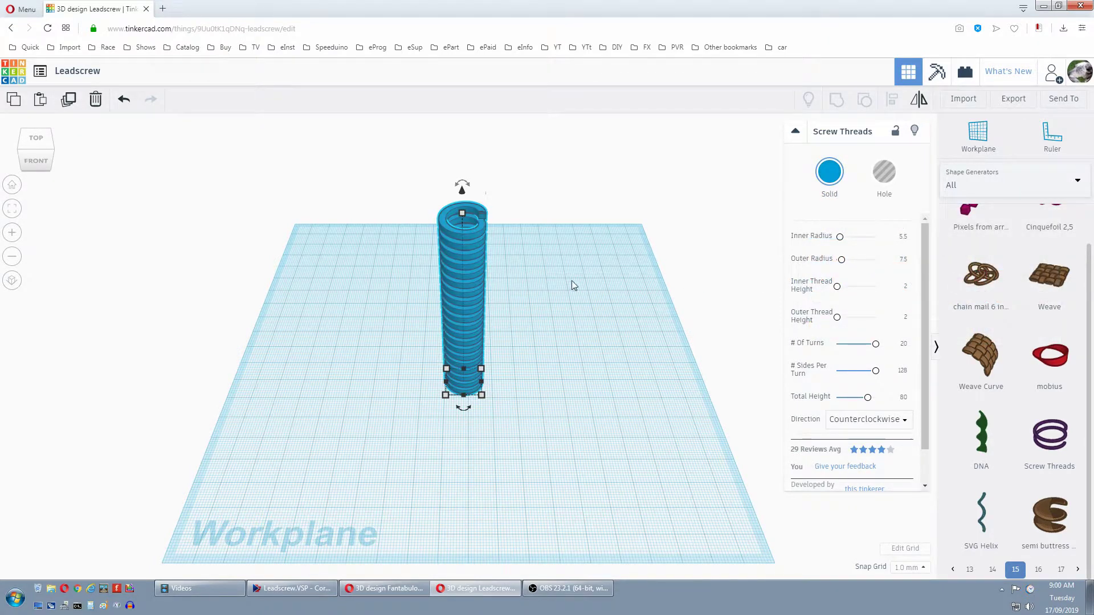
Raise the blue copy vertically so that it stacks on top of the purple screw thread
middle_drag(570, 286, 573, 449)
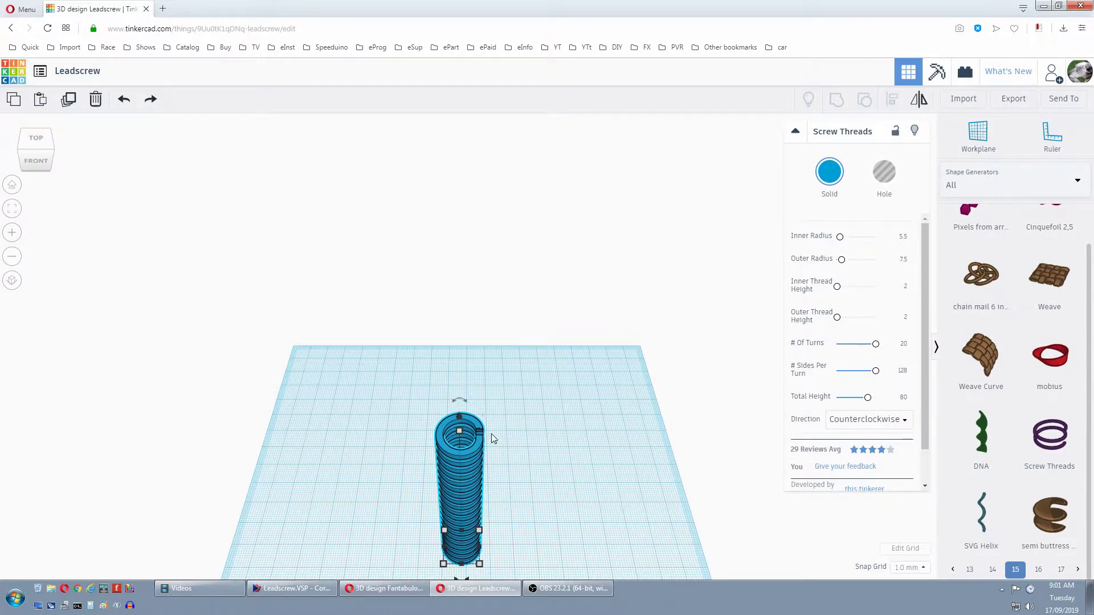
drag(460, 418, 453, 178)
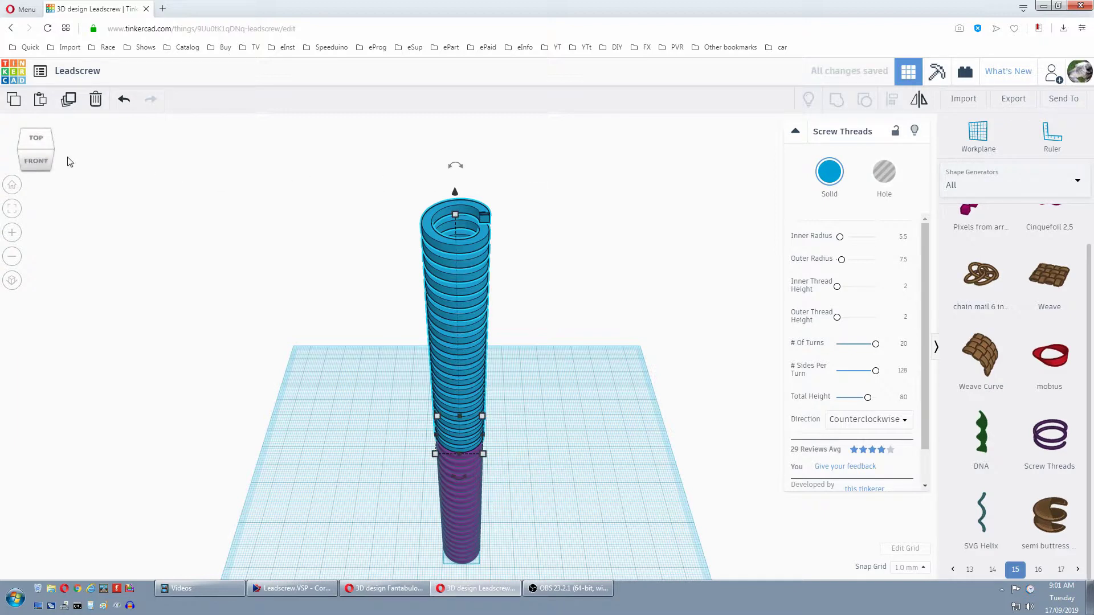
Examine the joint between the blue and purple screw threads up close from the front
click(36, 162)
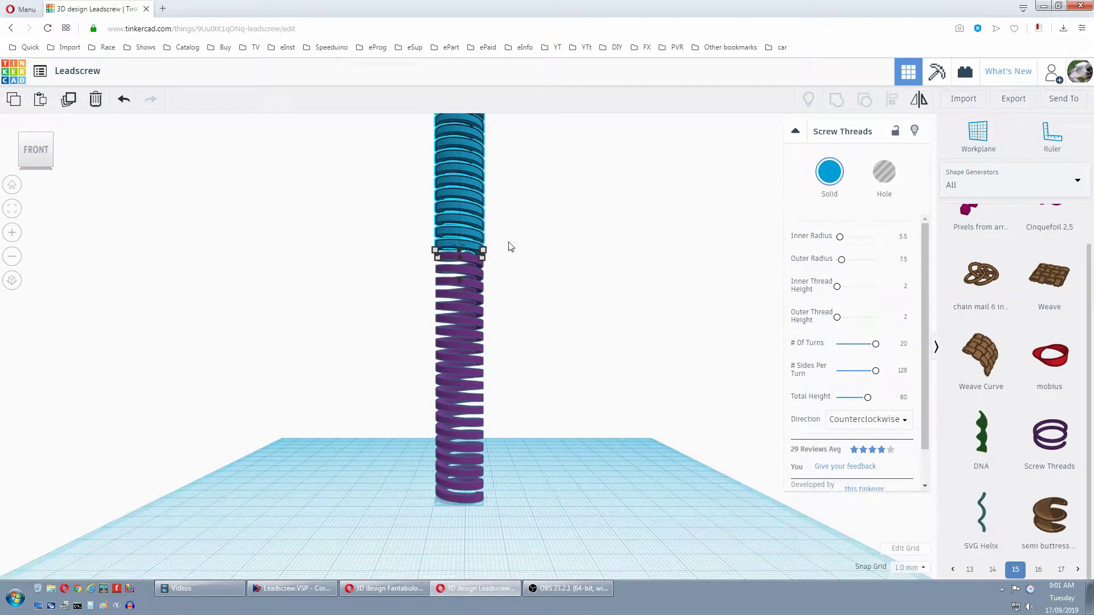
scroll(536, 252, up, 5)
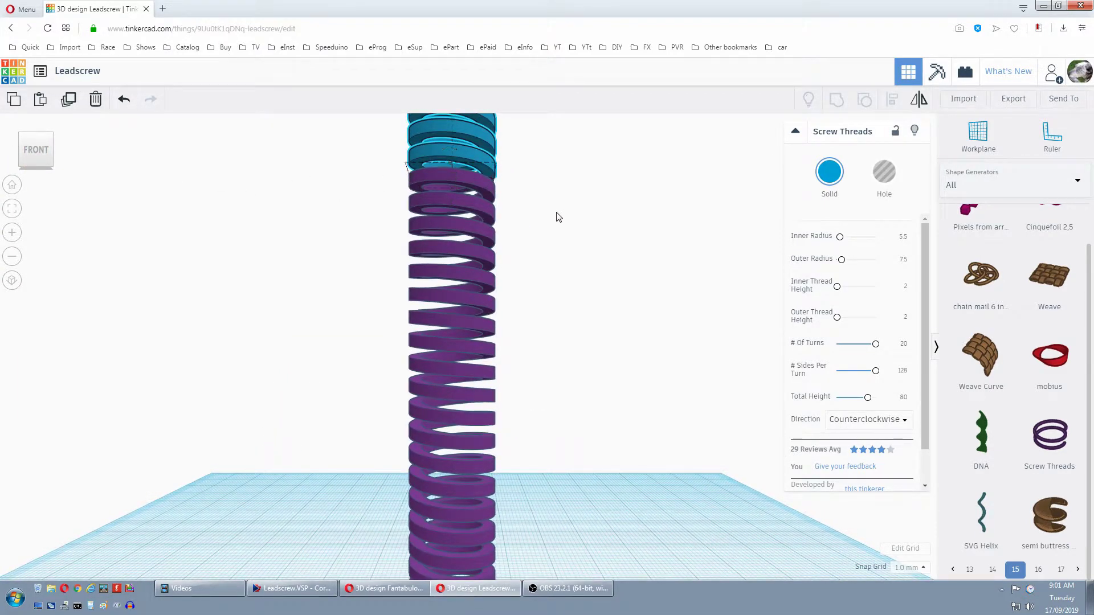
middle_drag(556, 217, 556, 371)
scroll(557, 371, up, 5)
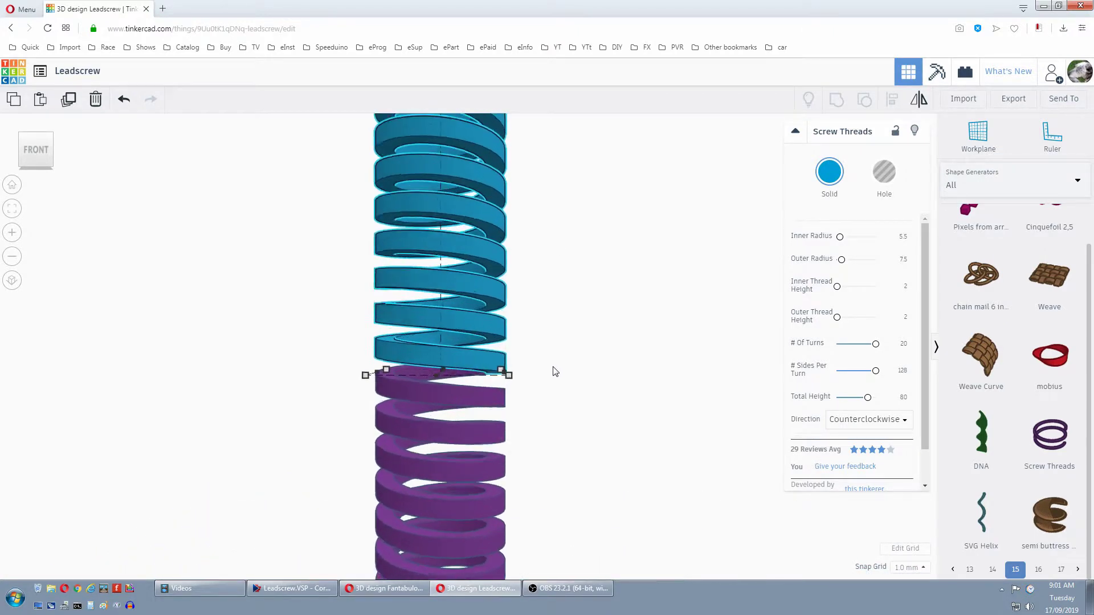
scroll(637, 384, up, 3)
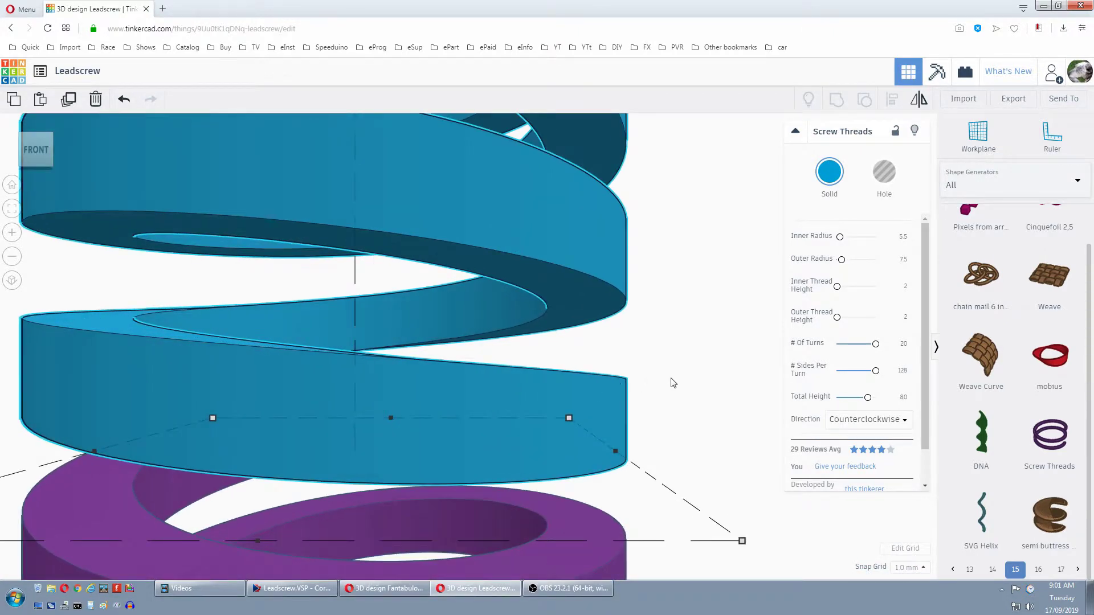
scroll(664, 432, up, 4)
scroll(663, 441, up, 2)
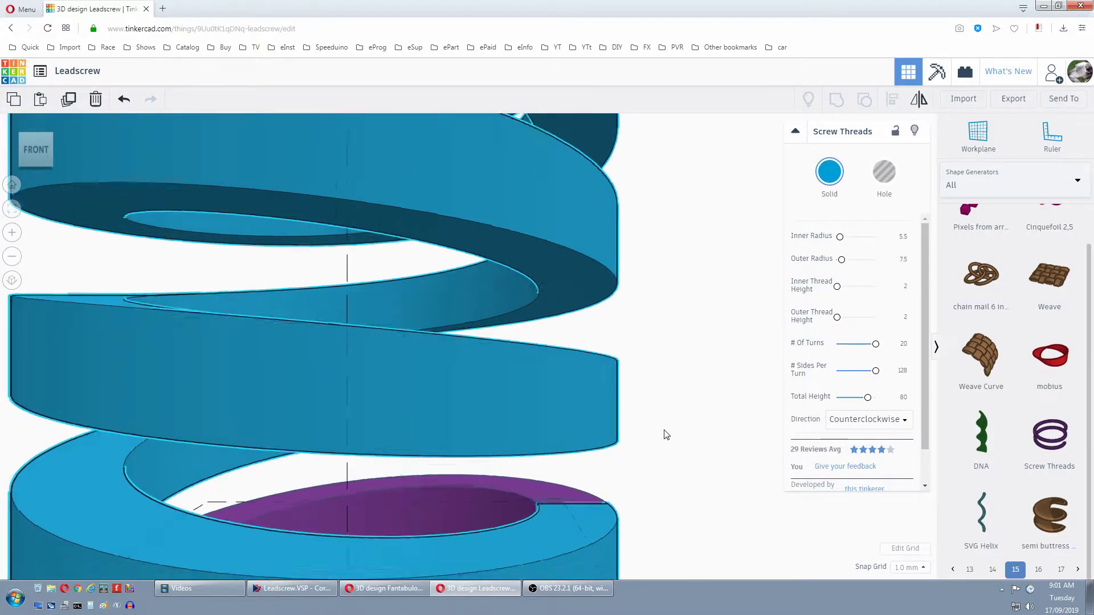
middle_drag(664, 435, 655, 301)
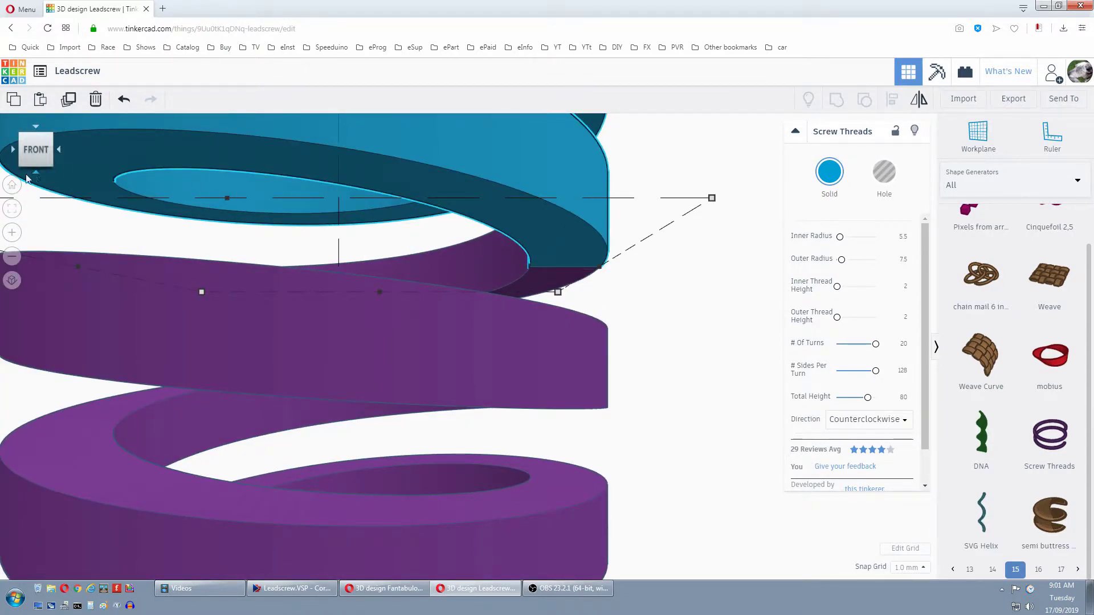
click(14, 187)
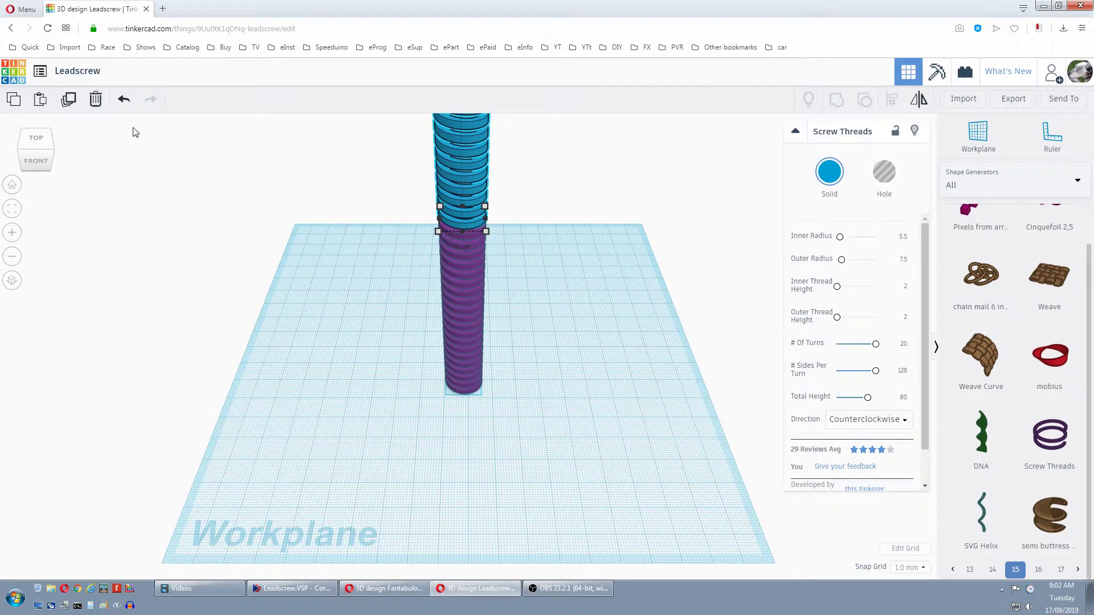
Delete the blue thread copy and place a duplicate of the purple screw thread off the right side of the workplane
click(96, 101)
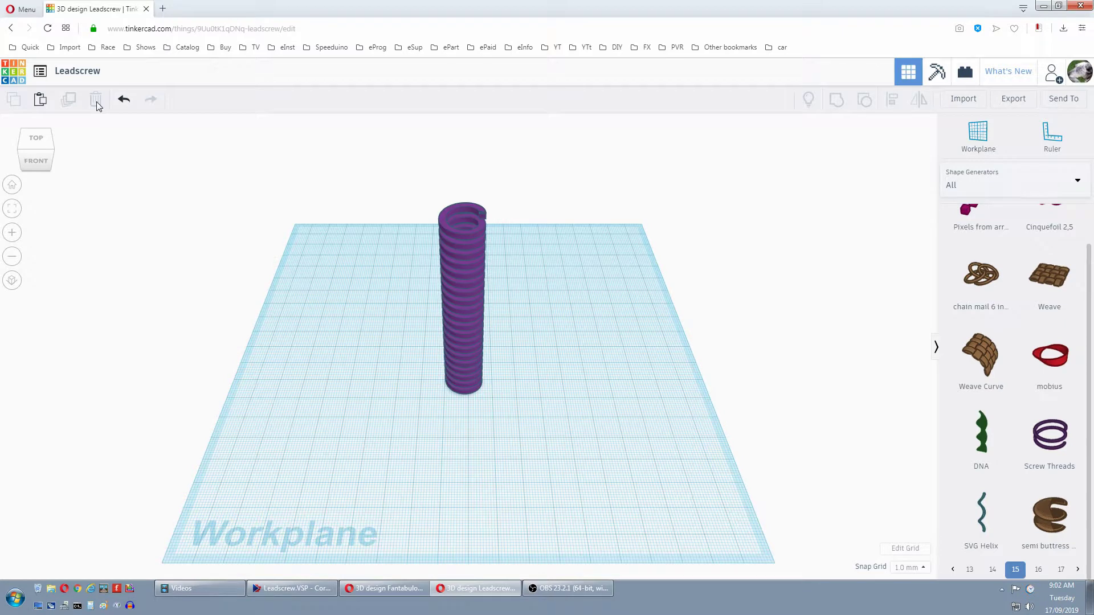
click(467, 294)
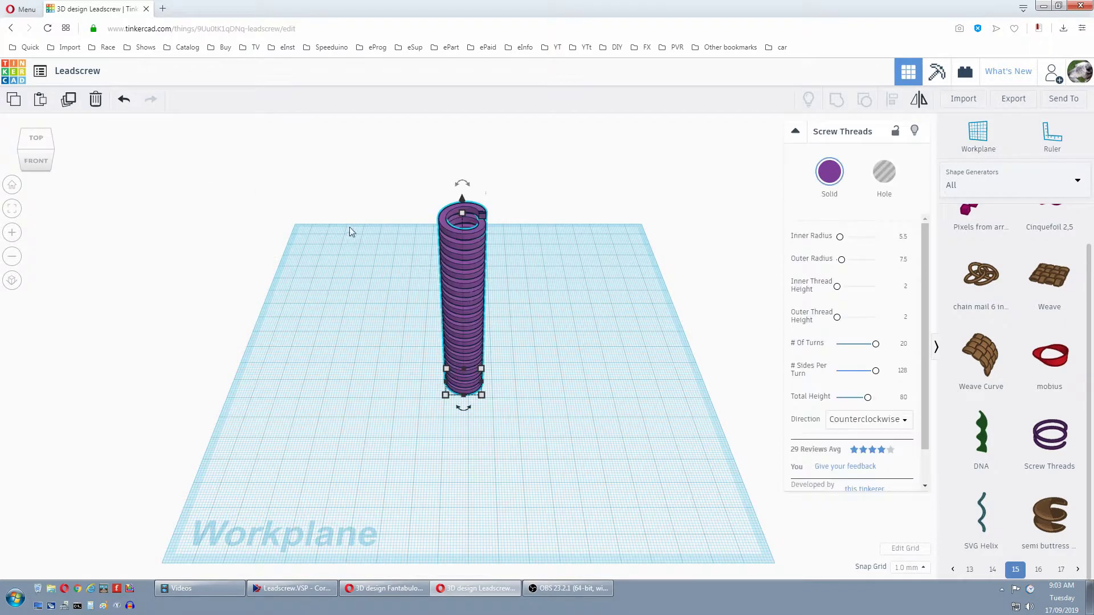
click(68, 99)
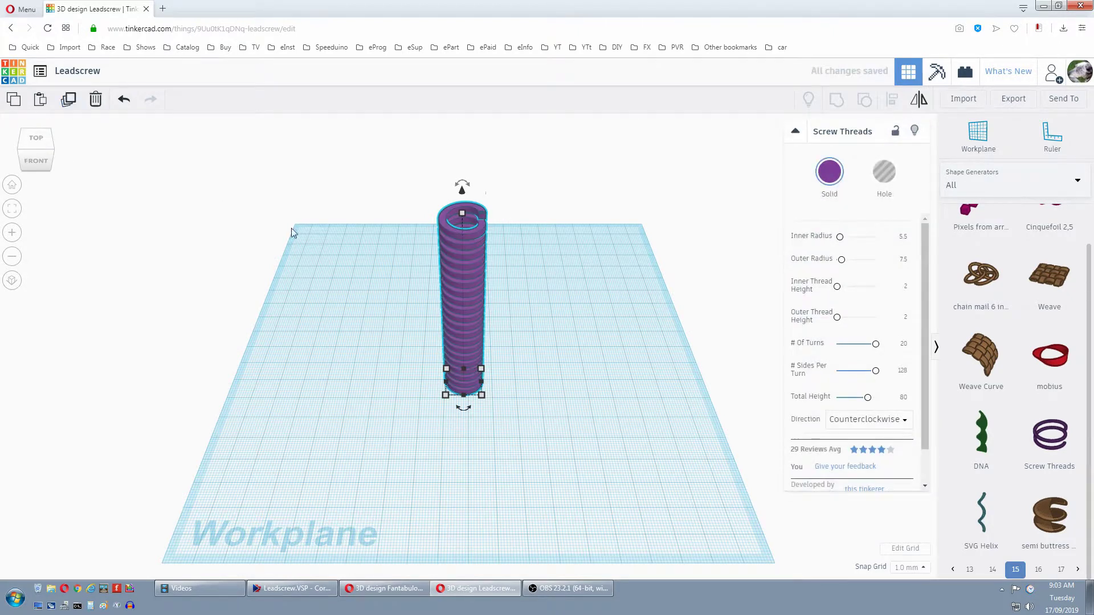
drag(449, 309, 829, 354)
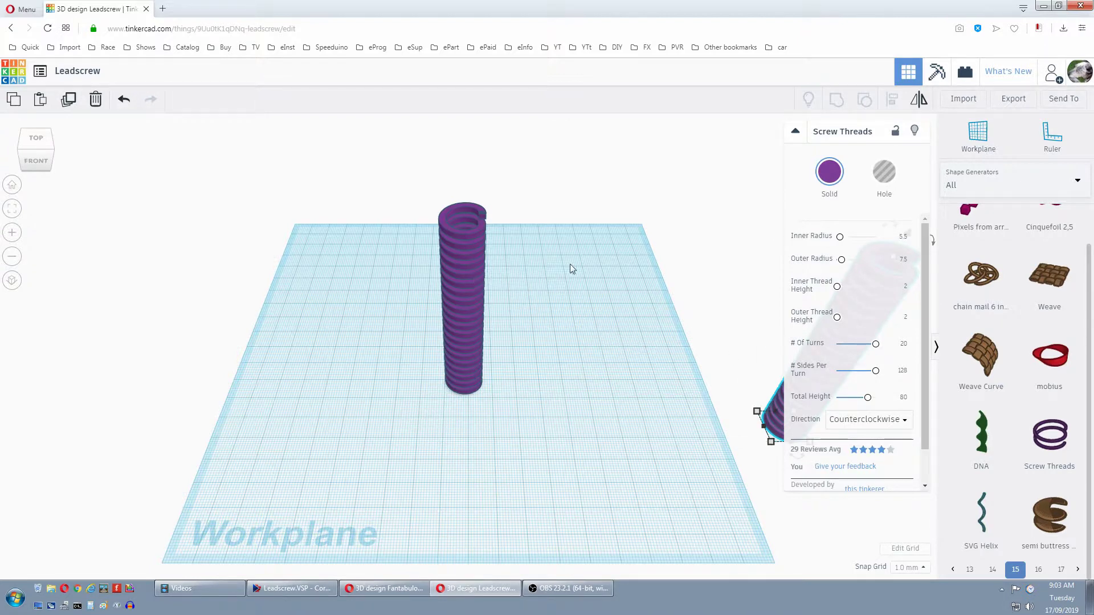
Add a solid cylinder from the Basic Shapes beside the central screw thread and give it 64 sides
click(1077, 181)
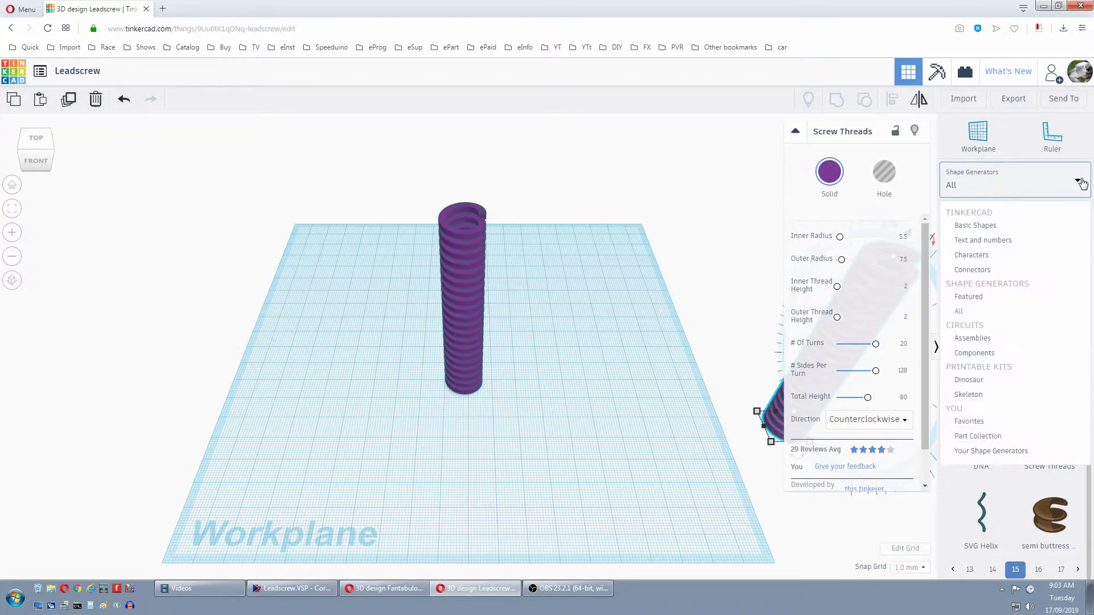
click(996, 227)
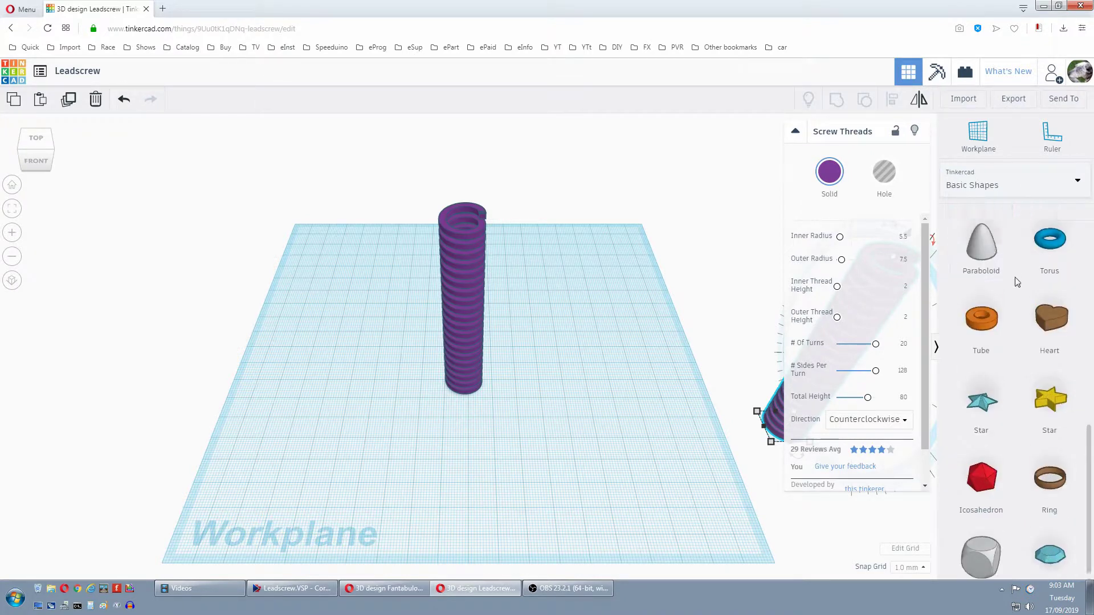
scroll(1017, 282, up, 10)
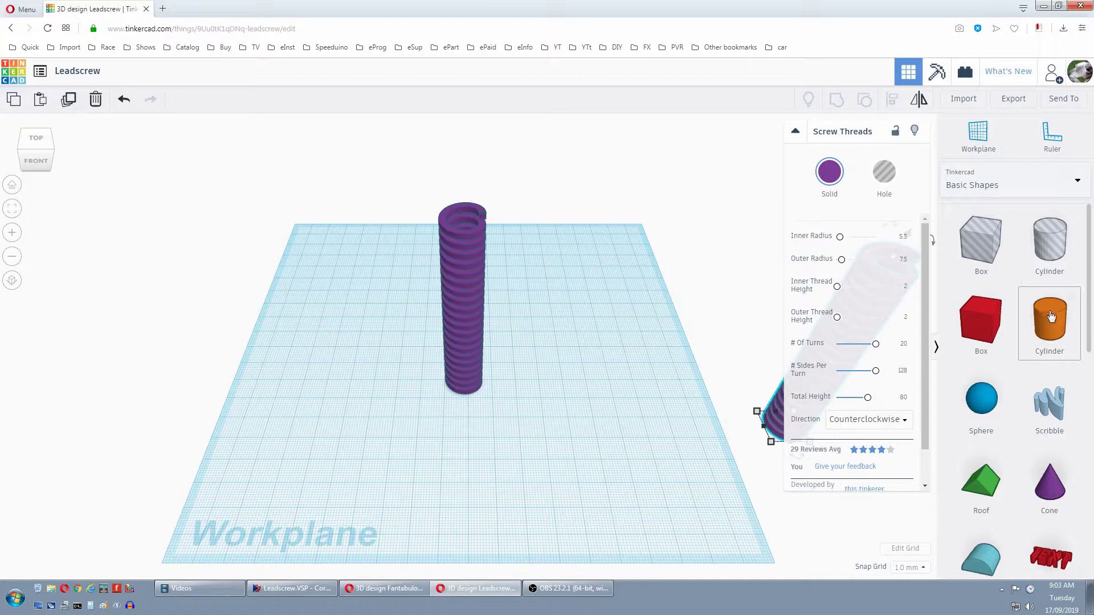
drag(1051, 318, 557, 381)
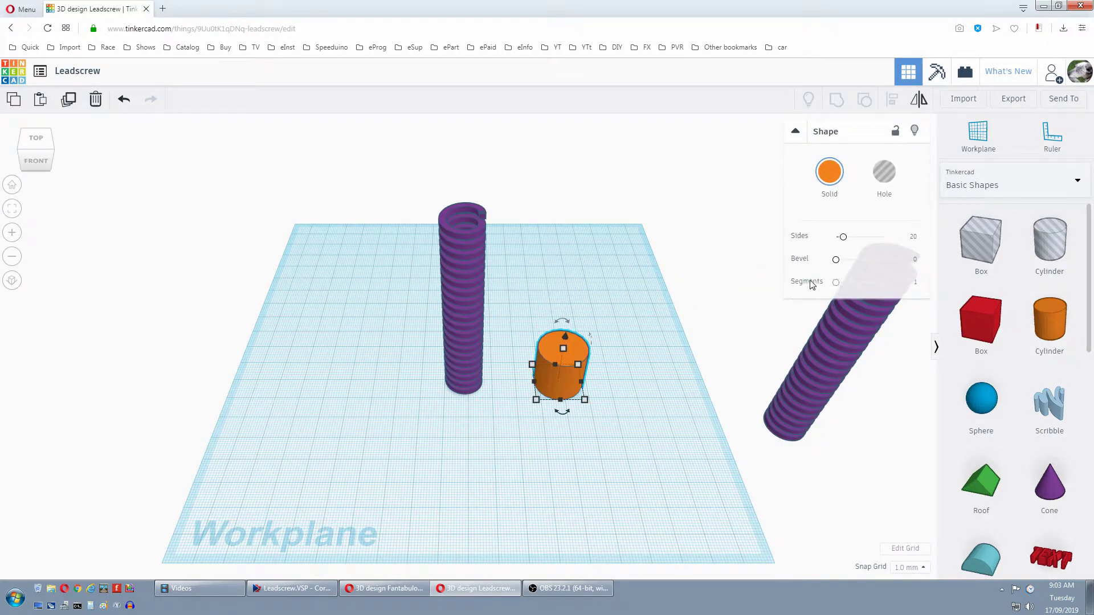
drag(845, 244, 894, 241)
Size the cylinder to 11 mm wide, 11 mm deep and 100 mm high
mouse_move(583, 401)
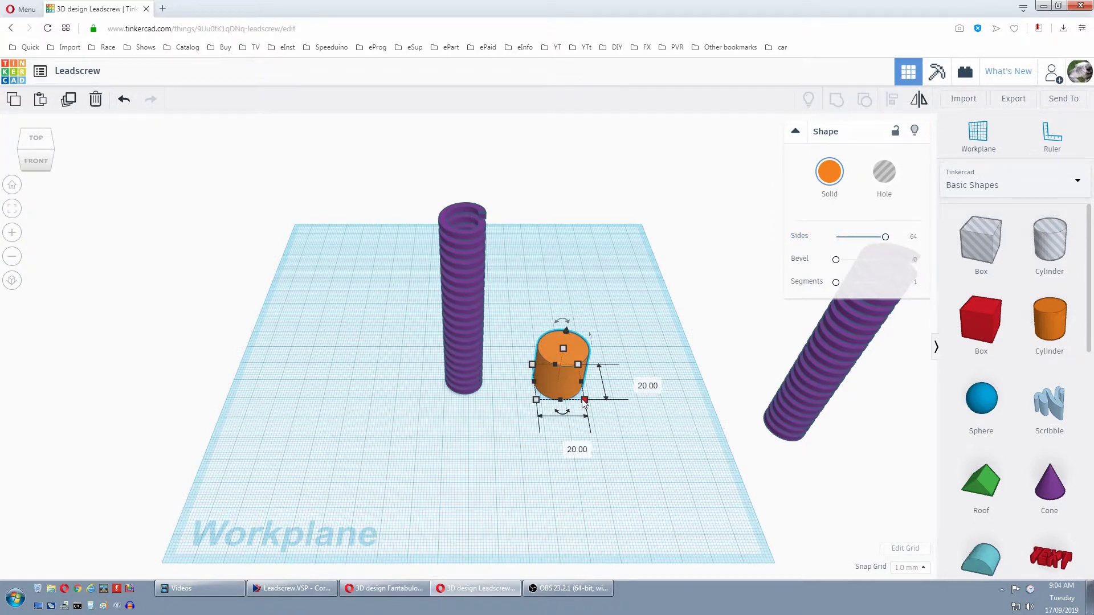
click(634, 386)
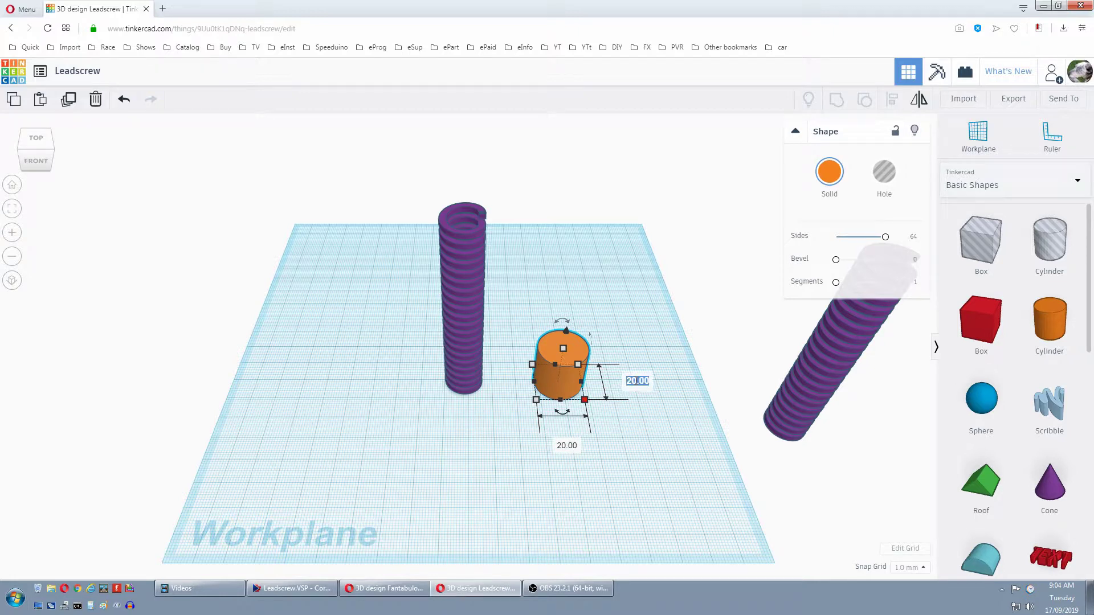
text(11)
key(Return)
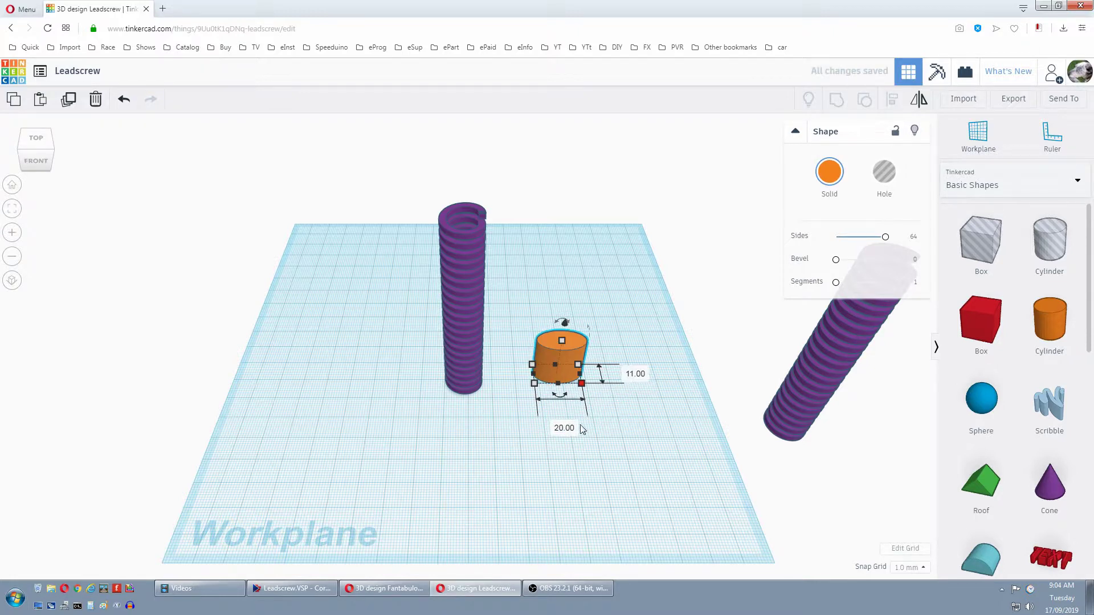
click(565, 428)
text(11)
key(Return)
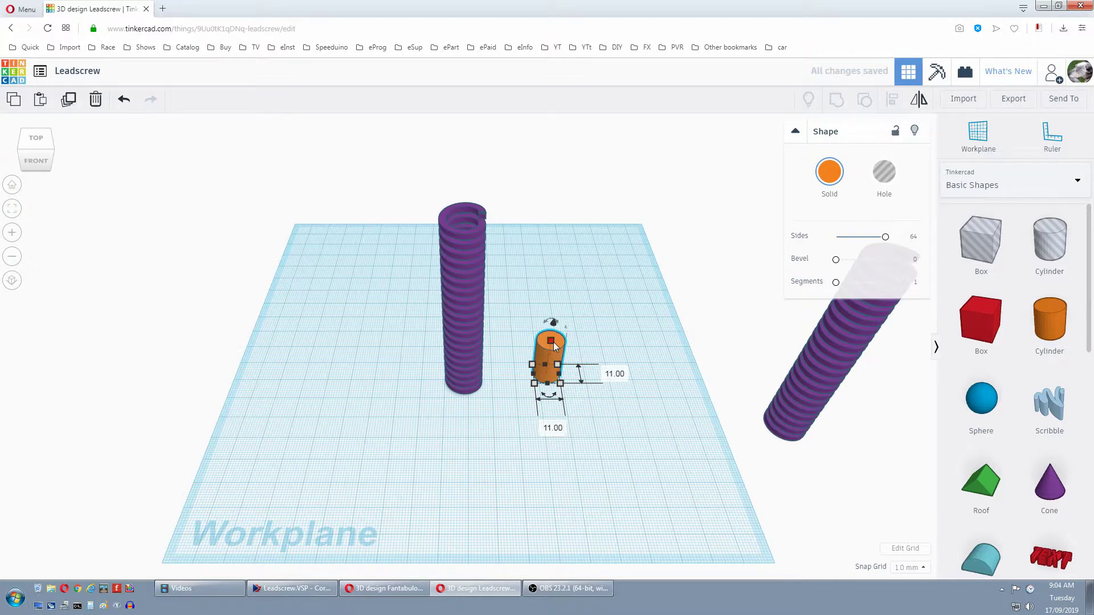
mouse_move(552, 341)
click(605, 358)
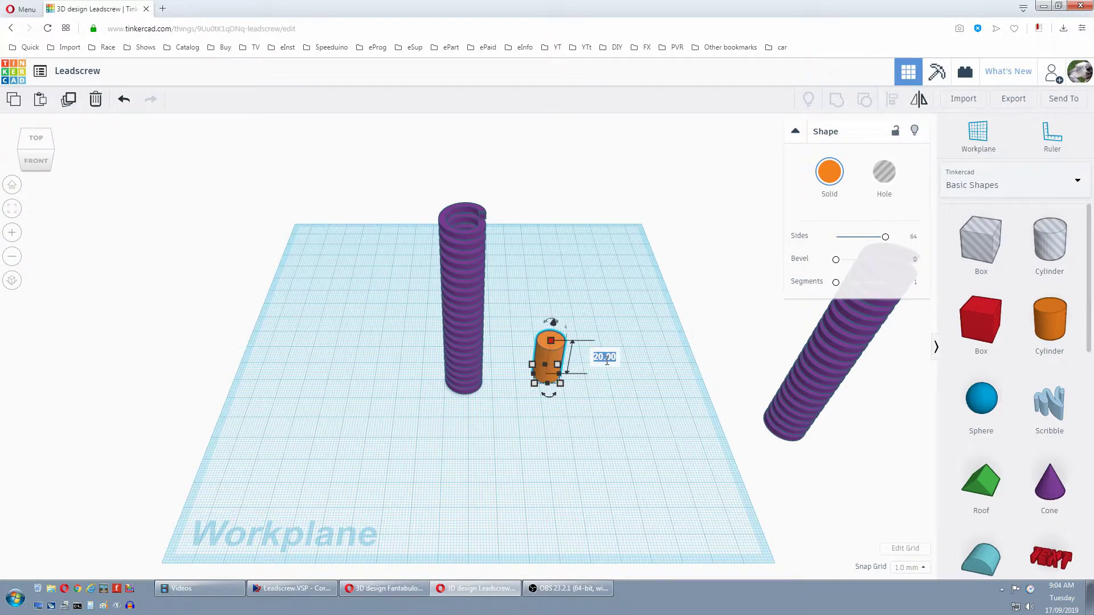
text(100)
key(Return)
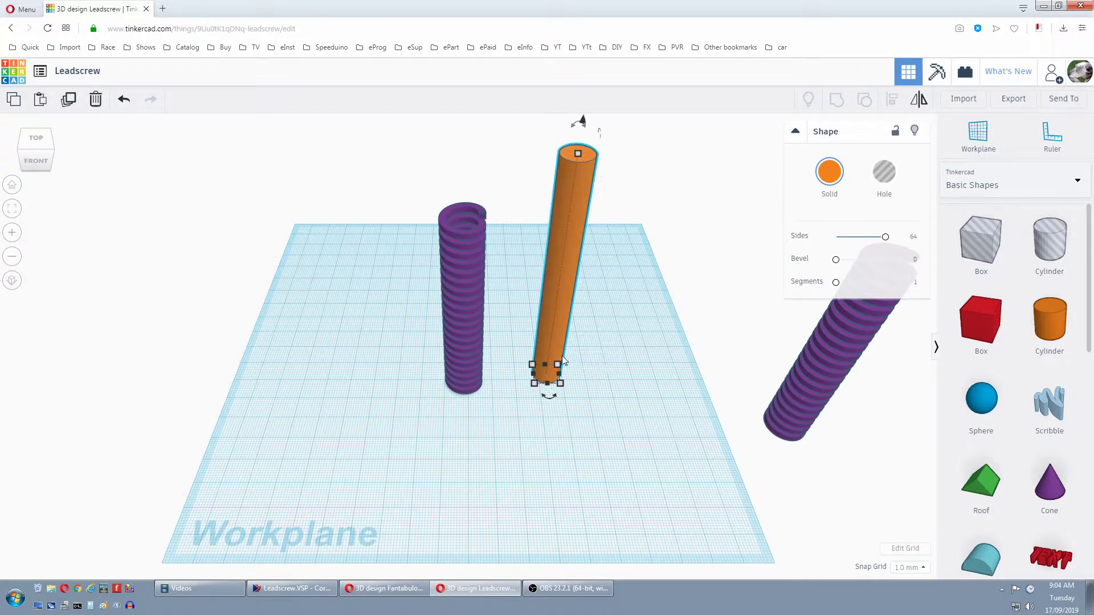
Align the tall cylinder to the centre of the purple screw thread in both horizontal directions, keeping the thread fixed
mouse_move(575, 359)
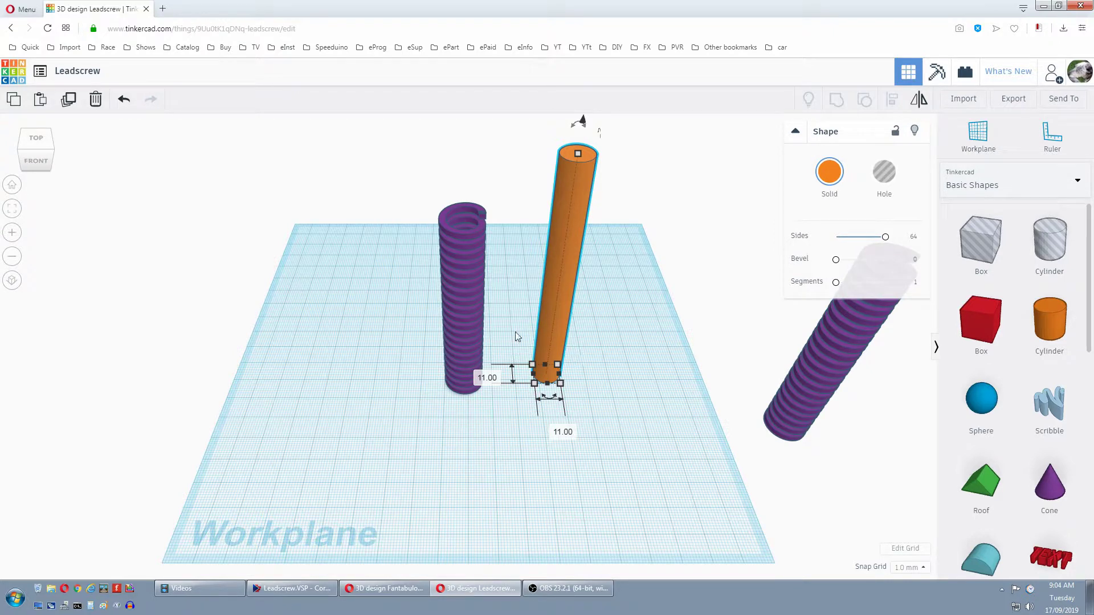
shift+click(466, 326)
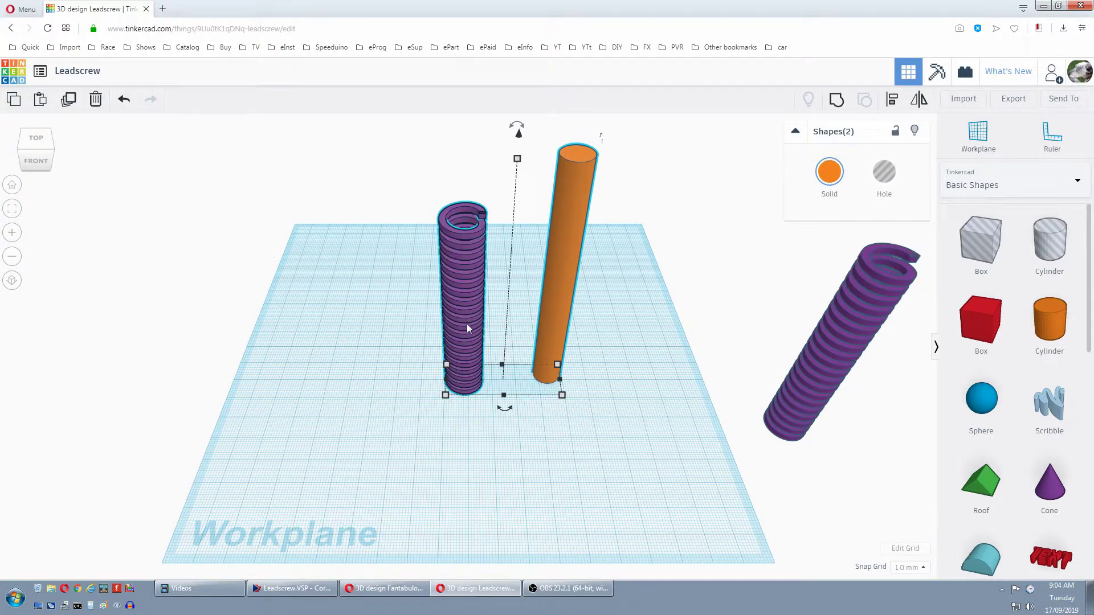
click(892, 100)
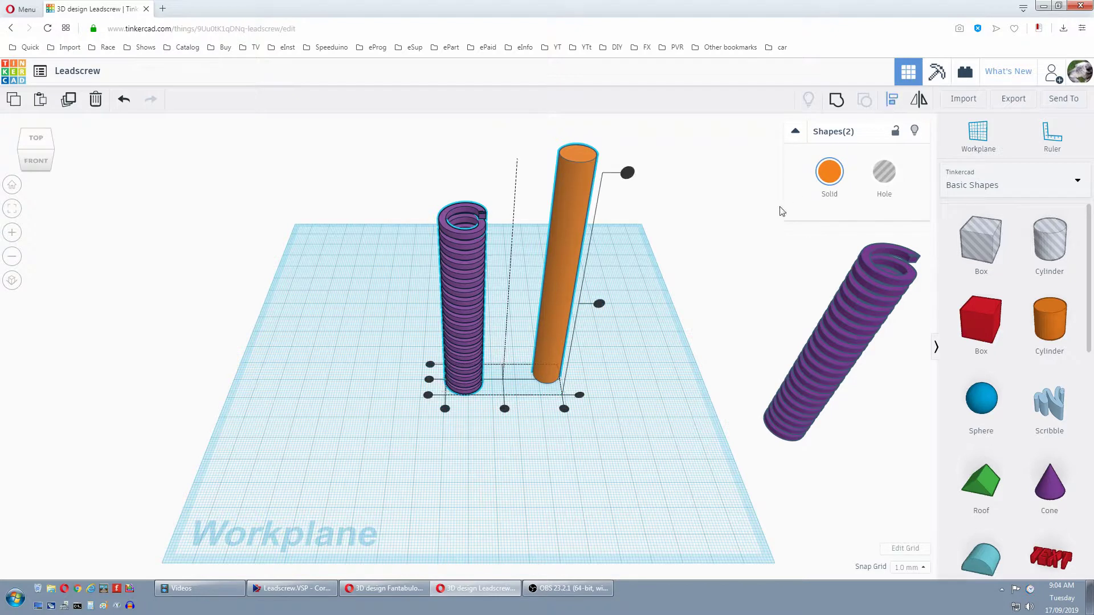
click(464, 327)
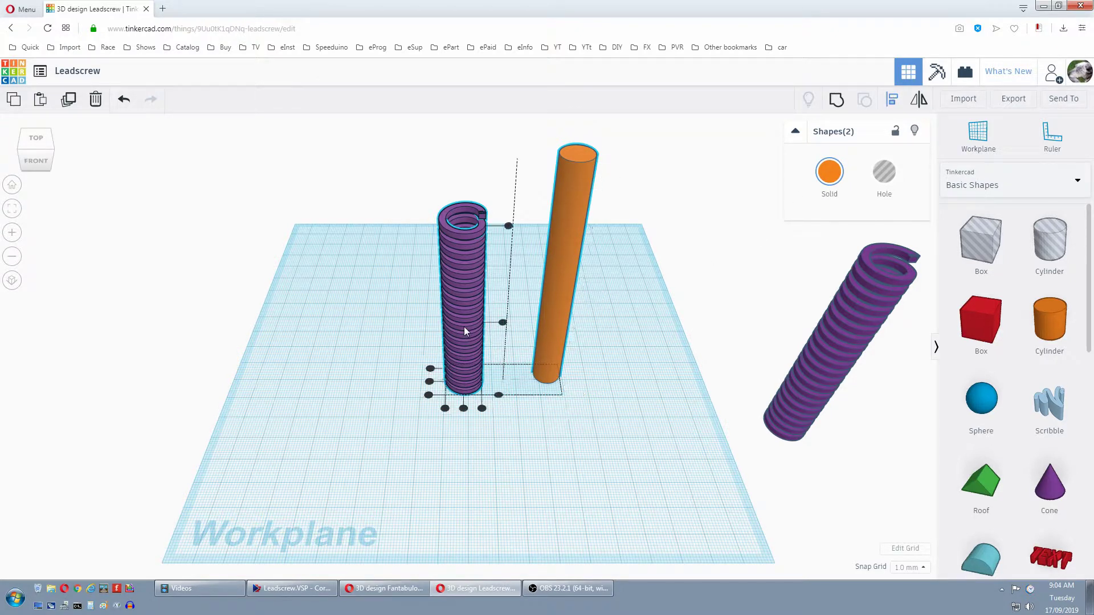
click(464, 409)
click(429, 381)
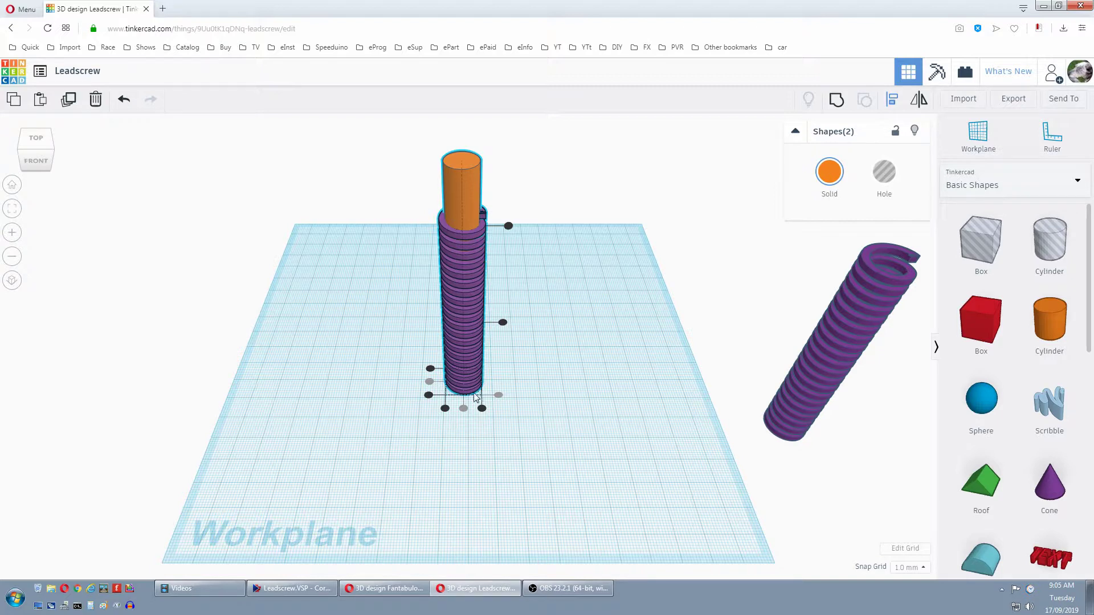
Add a second solid cylinder to the right of the thread with a 15 by 15 mm base and 64 sides
drag(1042, 329, 593, 381)
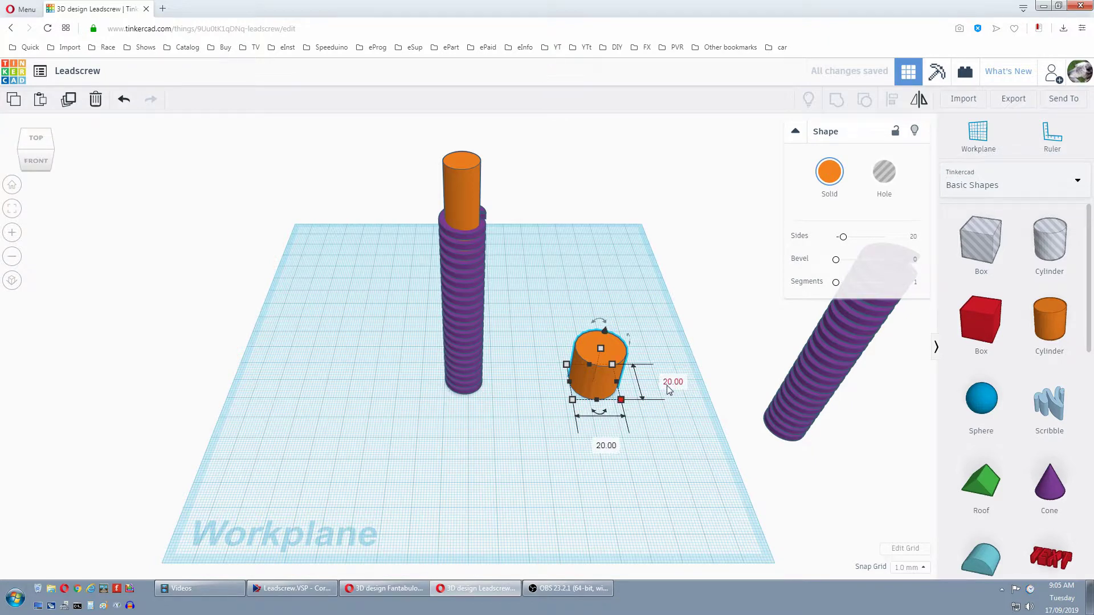
click(672, 382)
text(15)
key(Return)
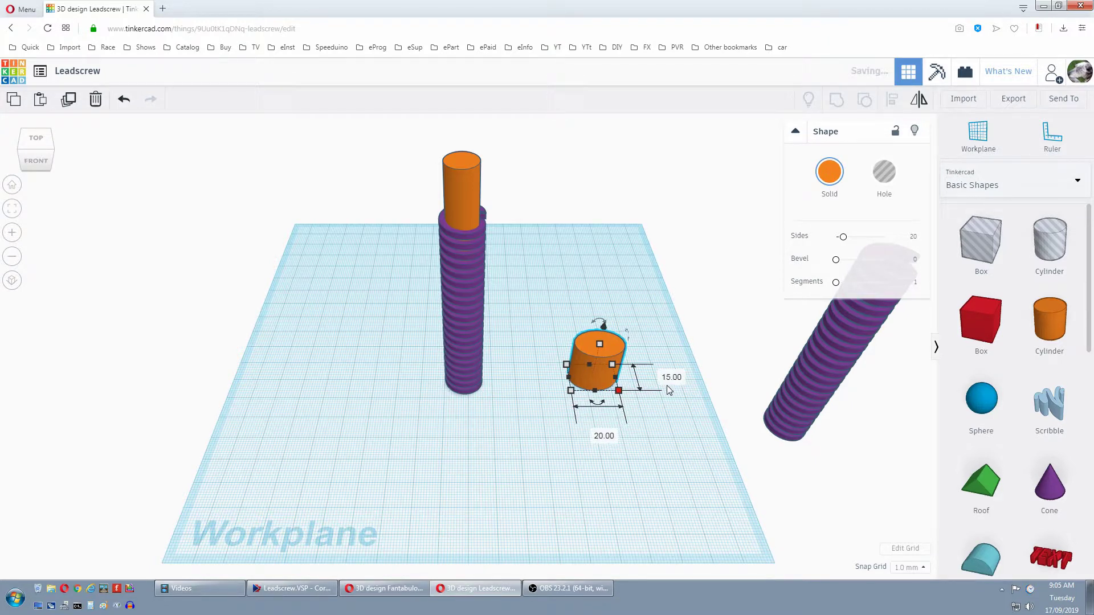
click(604, 436)
text(15)
key(Return)
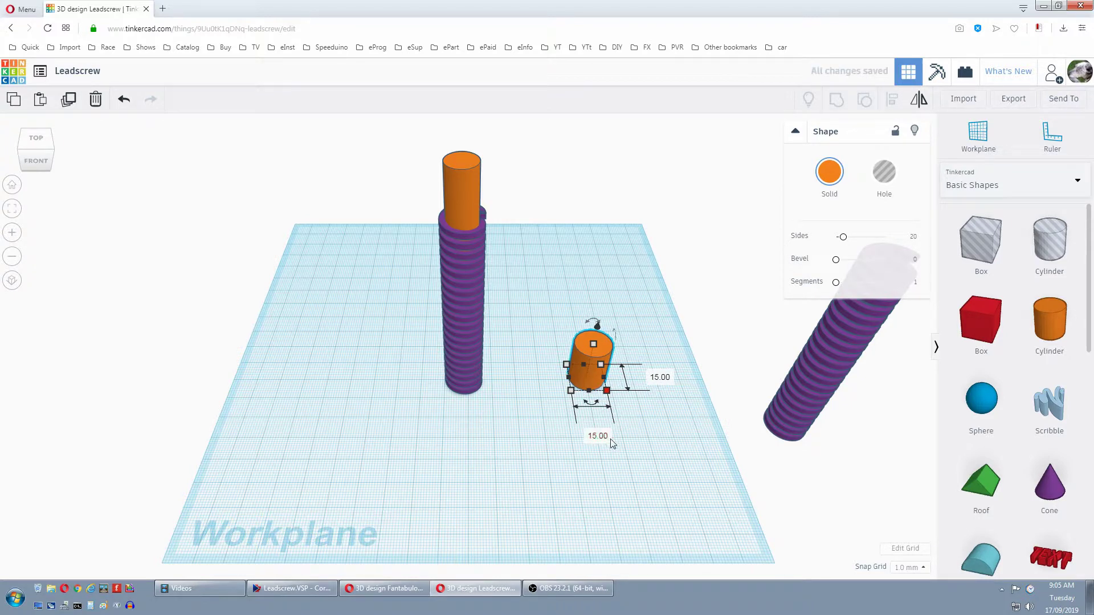
drag(843, 237, 894, 247)
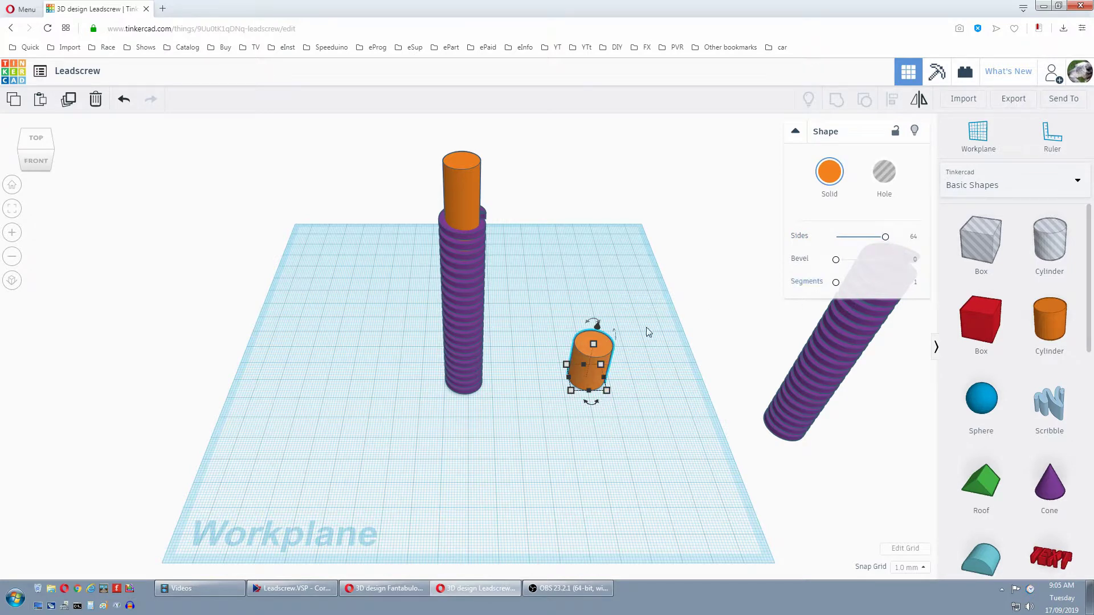
Flatten the second cylinder to a height of 2 mm and change its solid colour to red
click(639, 360)
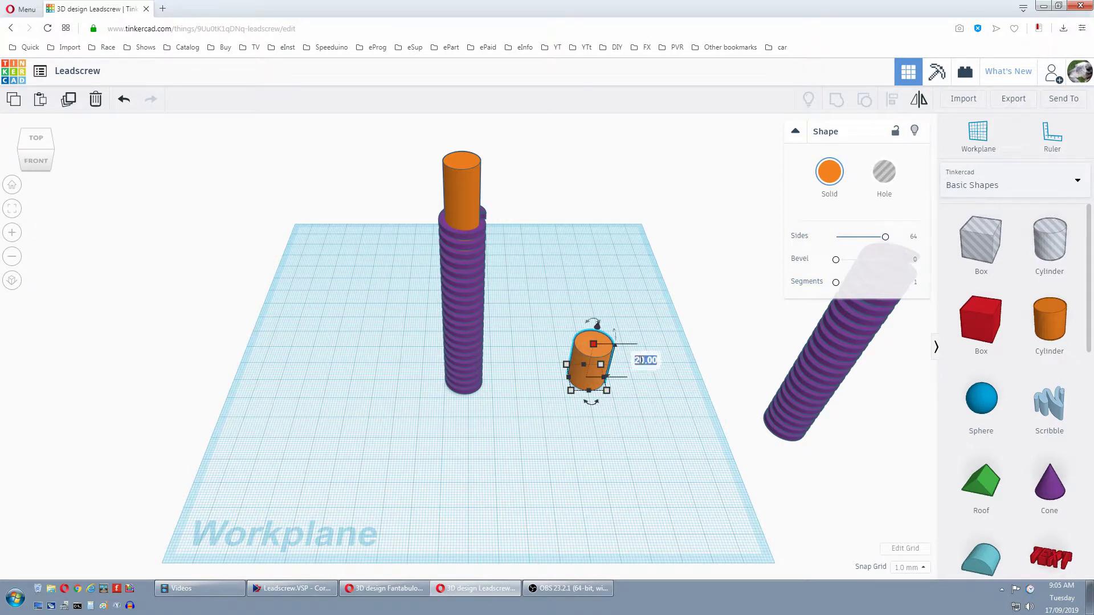
text(2)
key(Return)
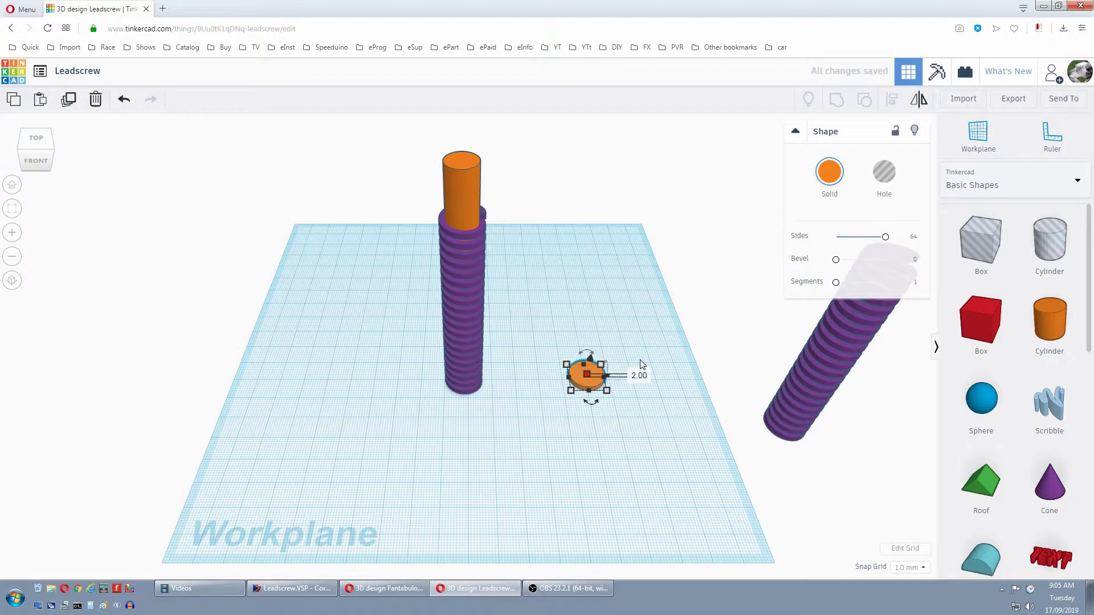
click(829, 172)
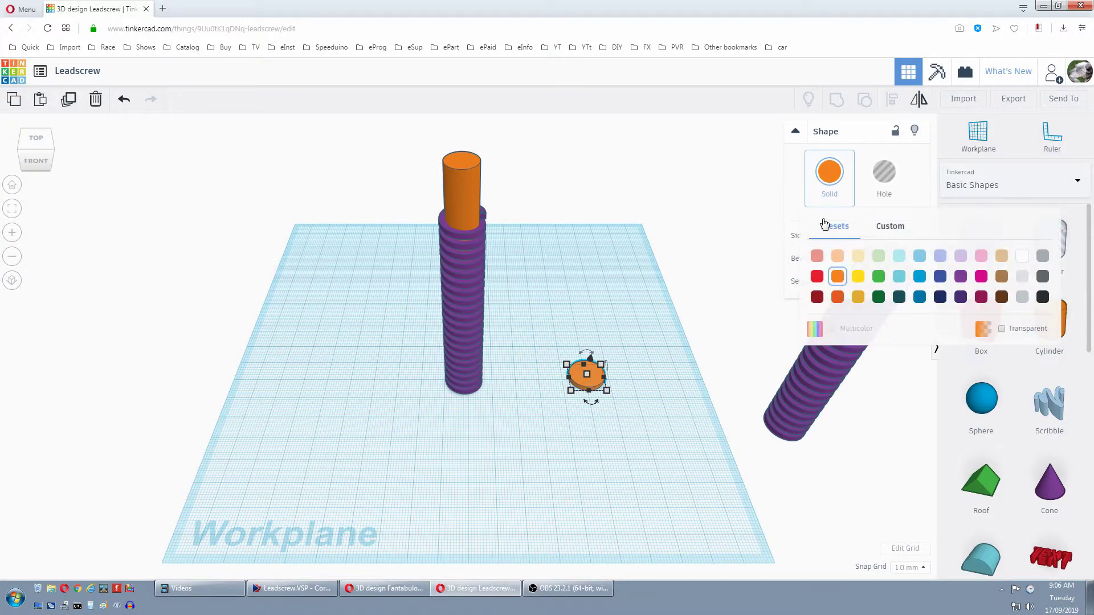
click(817, 277)
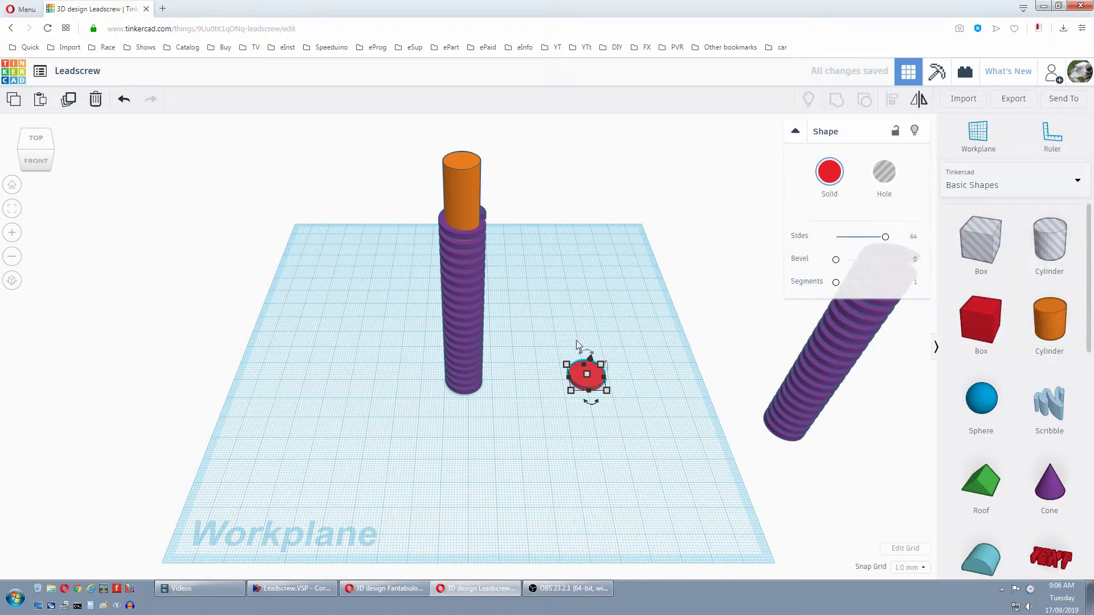
Align the red disc to the centre of the upright purple thread in both horizontal directions, keeping the thread fixed
shift+click(475, 358)
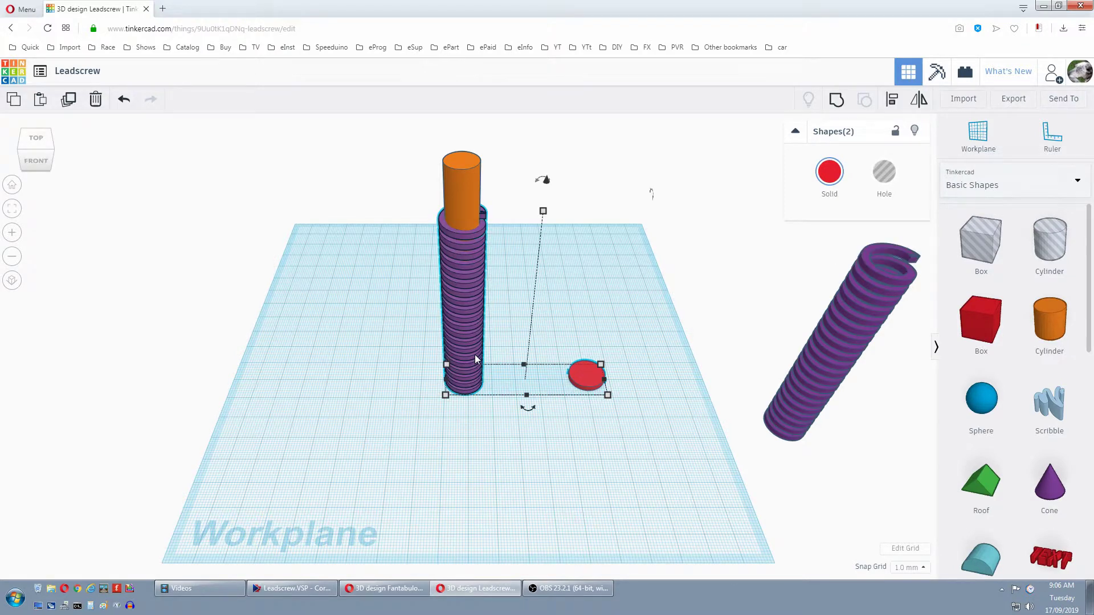
click(891, 102)
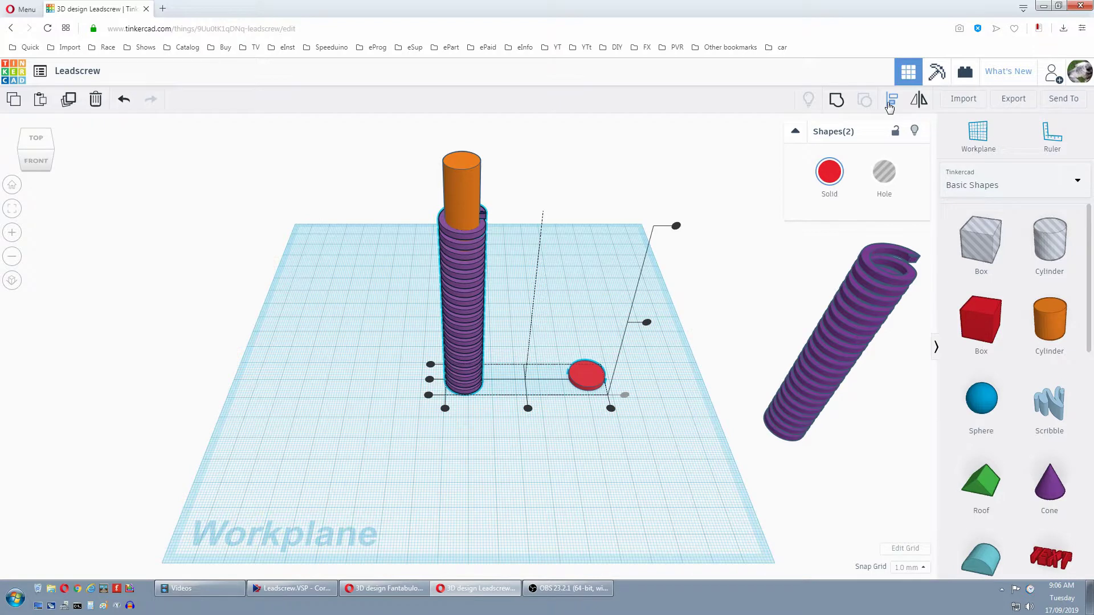
click(476, 365)
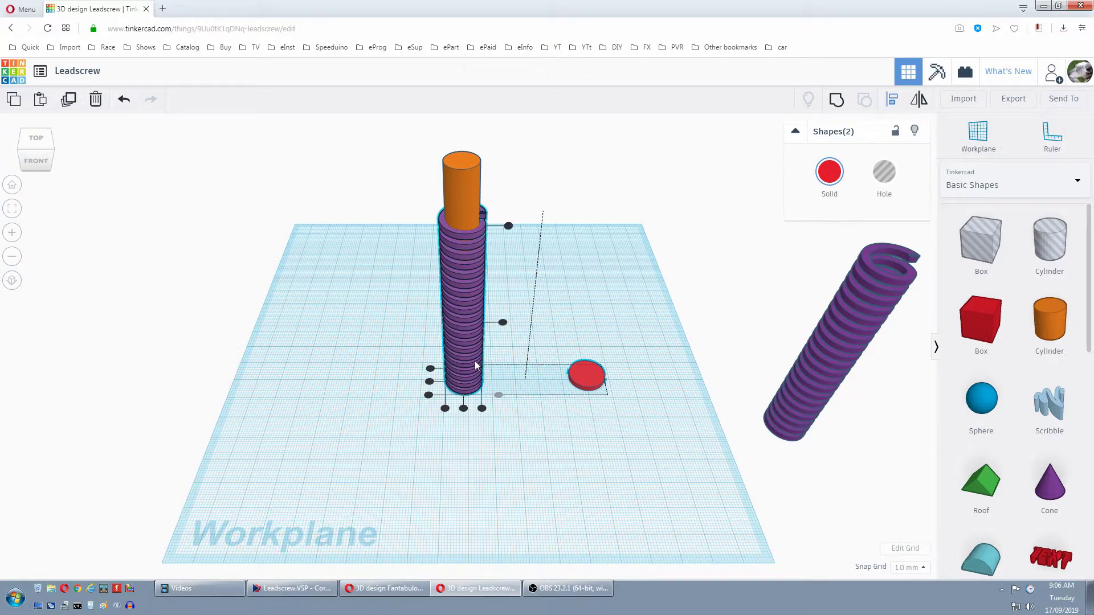
click(463, 409)
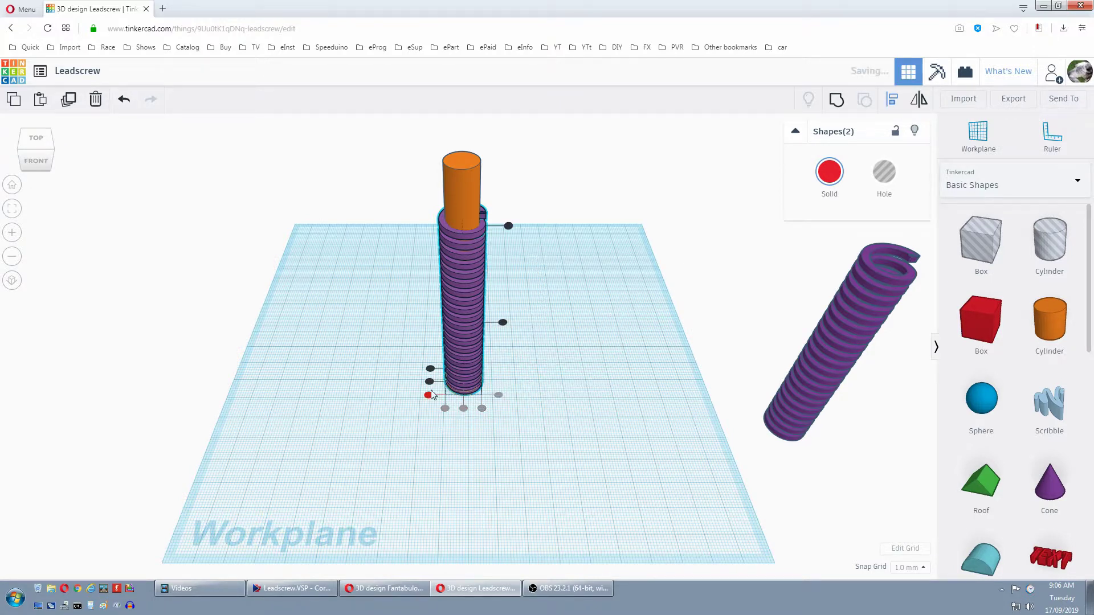
click(430, 381)
Add a hole box to the right of the thread, stretch it taller than the orange core, and set its width to 10 mm
drag(981, 242, 567, 382)
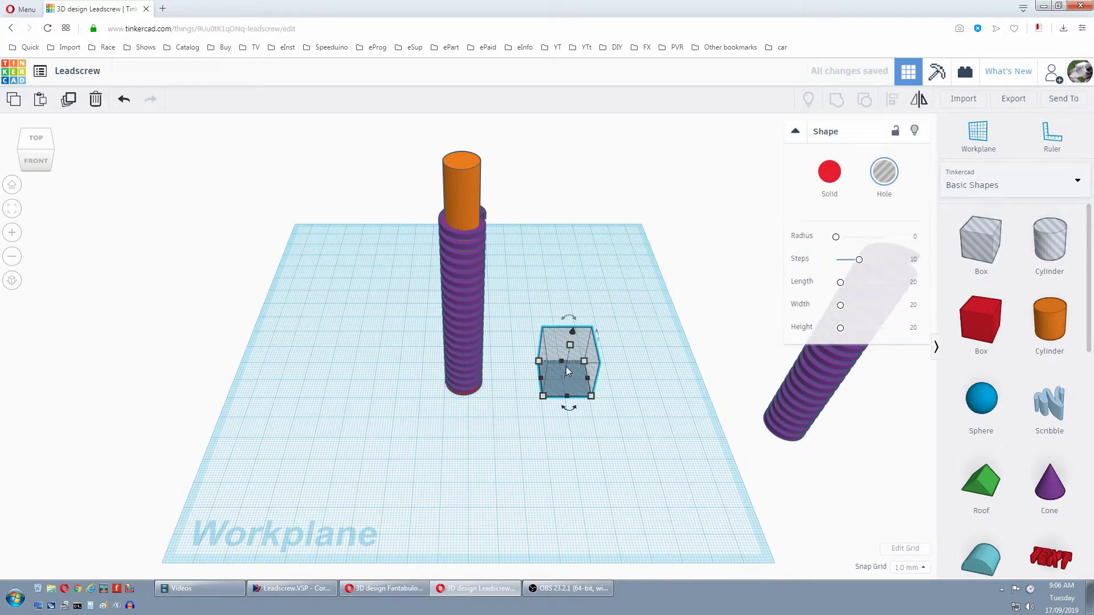
drag(570, 346, 586, 139)
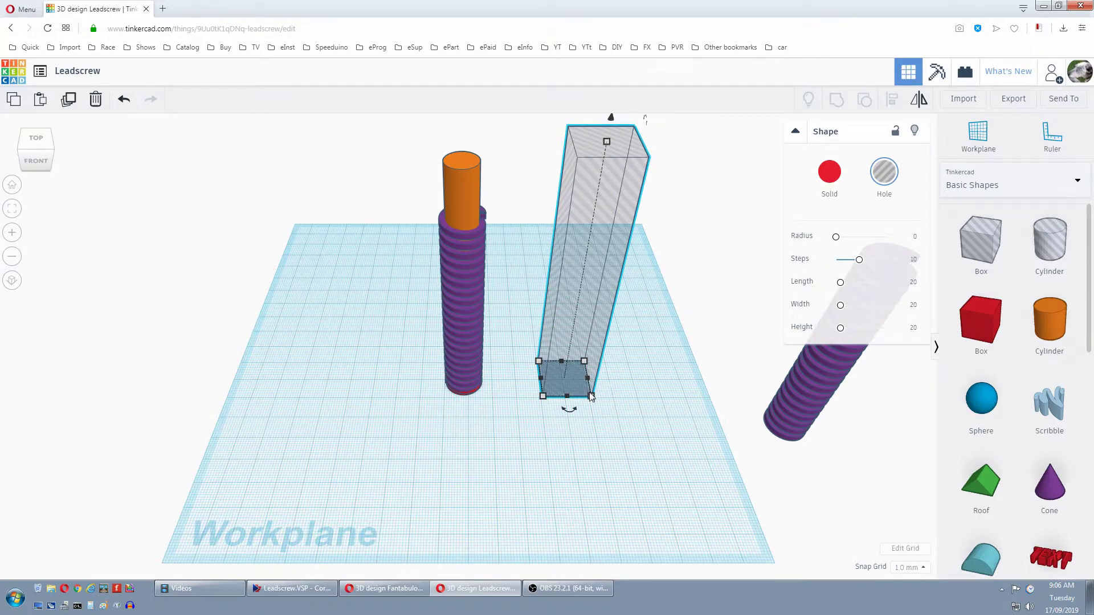
mouse_move(590, 396)
click(579, 443)
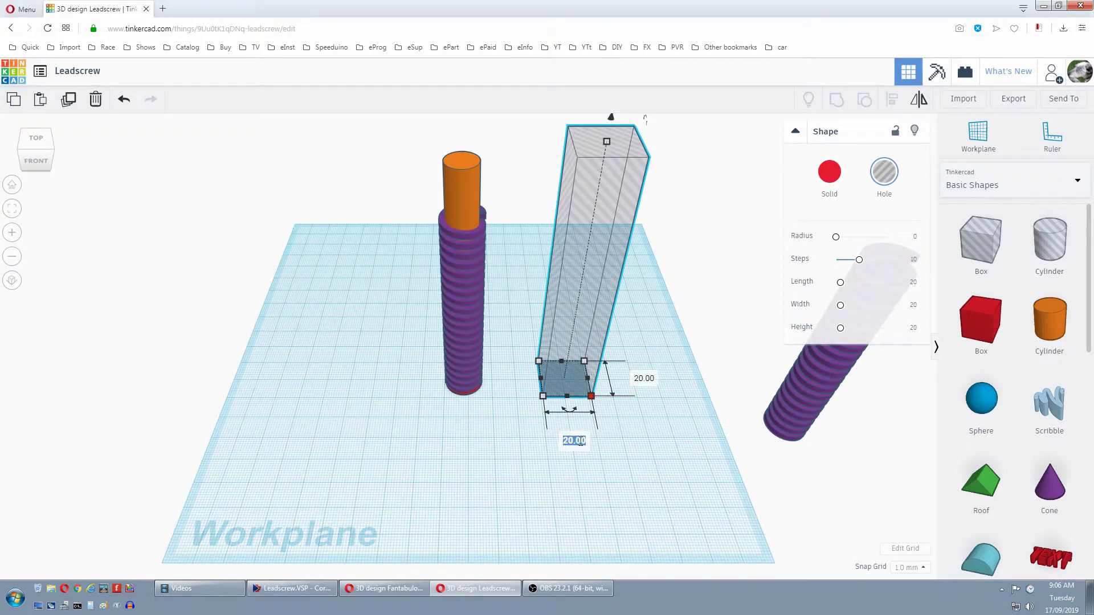
text(10)
key(Return)
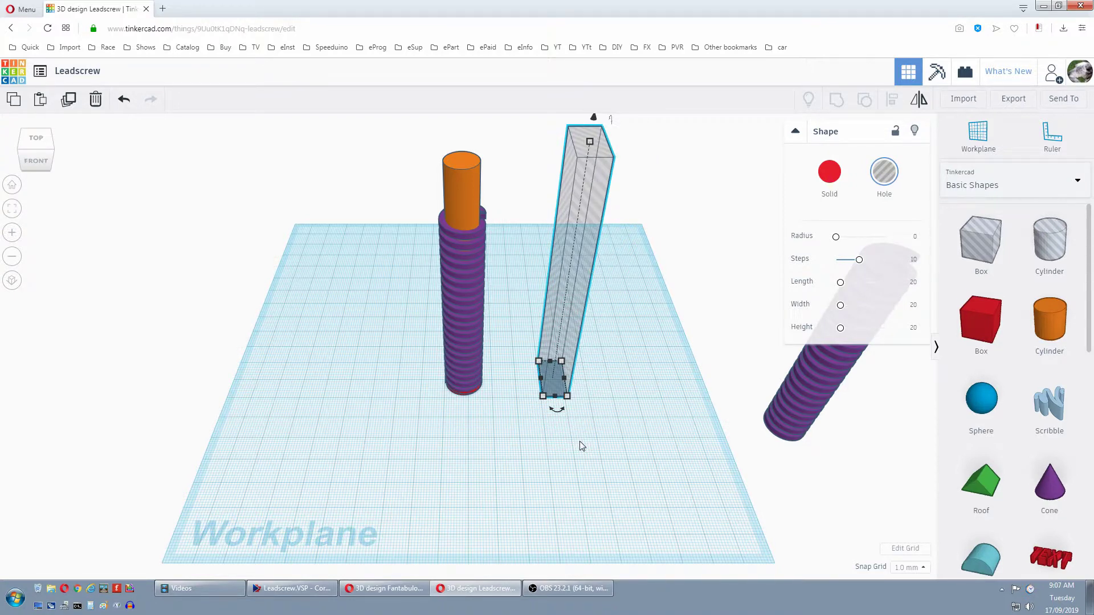
Duplicate the tall hole box, shift the copy right to leave a gap narrower than the thread, and group both boxes
click(67, 105)
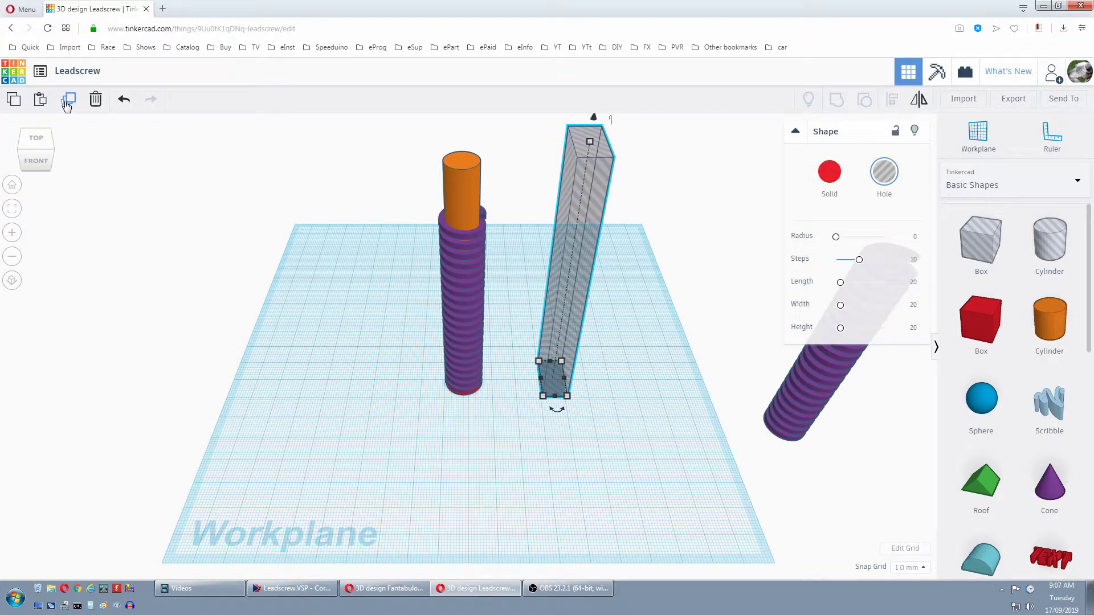
mouse_move(570, 411)
key(Right)
key(Right)
key(Right)
key(Right)
key(Right)
key(Right)
key(Right)
key(Right)
key(Right)
key(Right)
key(Right)
key(Right)
key(Right)
key(Right)
key(Right)
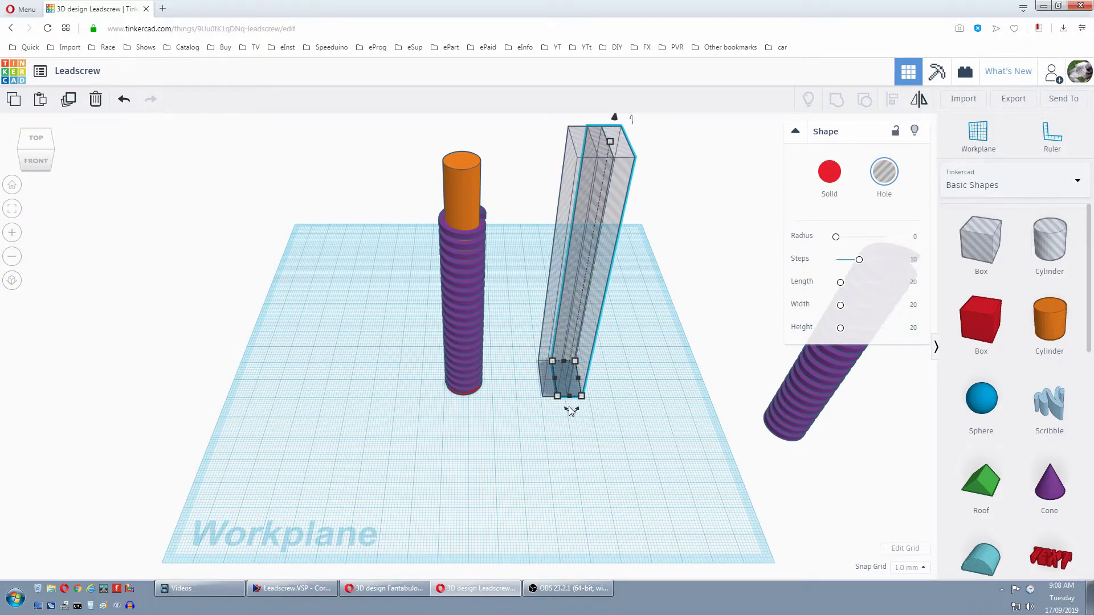
key(Right)
key(Right)
key(Right)
key(Right)
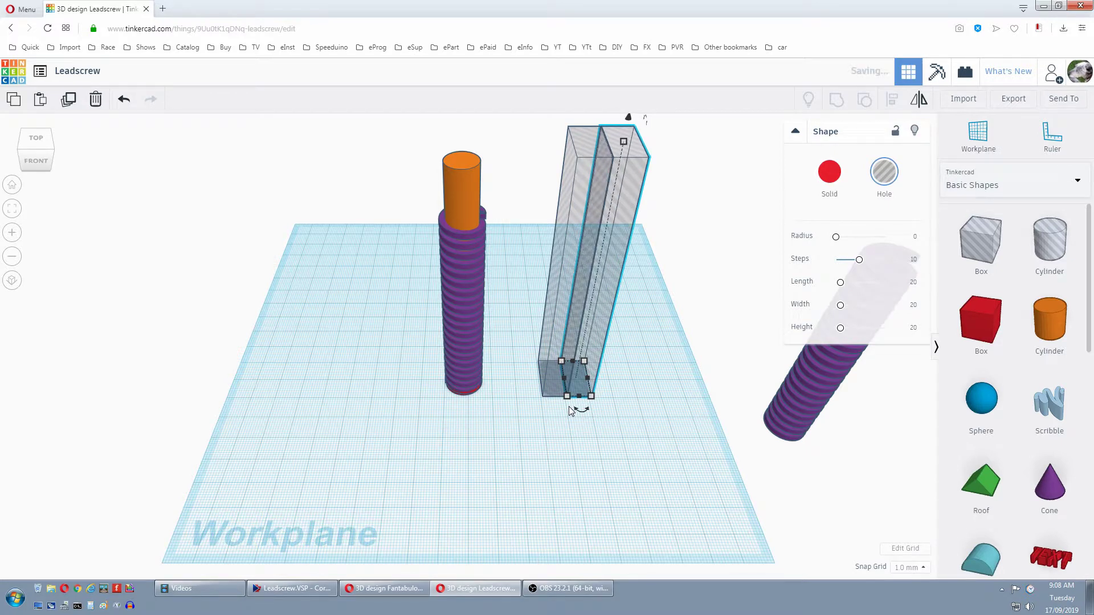
key(Right)
key(Right)
key(Right)
key(Right)
key(Right)
key(Right)
key(Right)
key(Right)
key(Right)
key(Right)
key(Right)
key(Right)
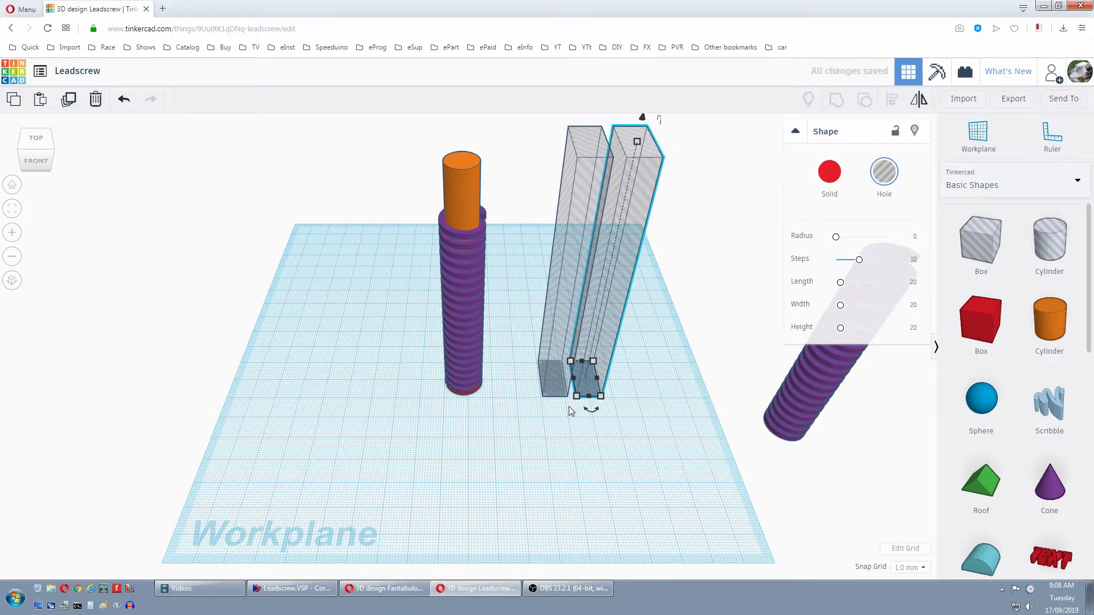
key(Right)
key(Right)
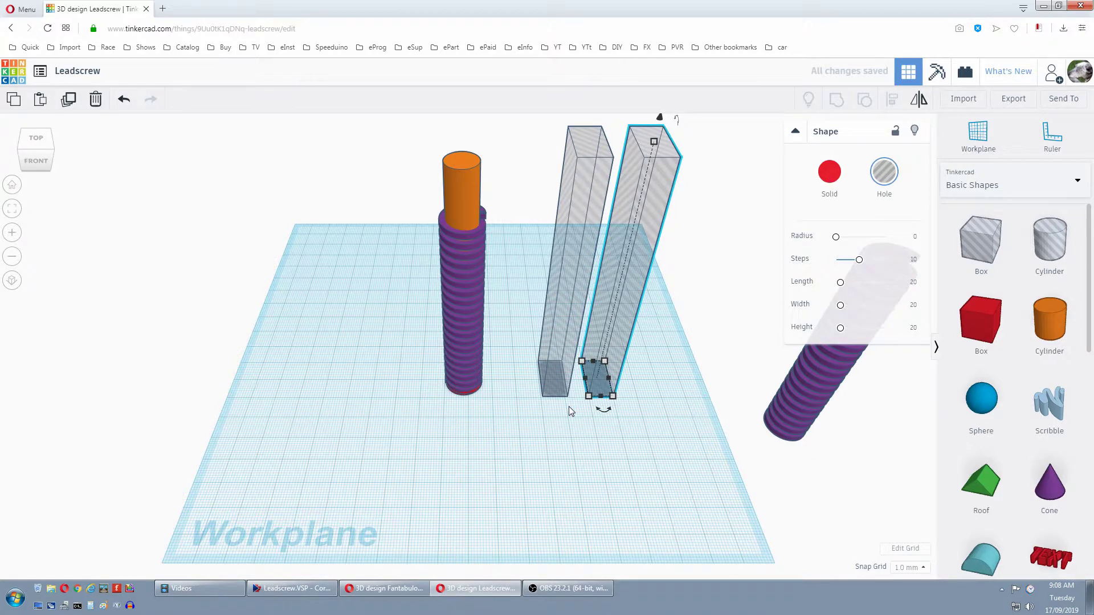
shift+click(559, 374)
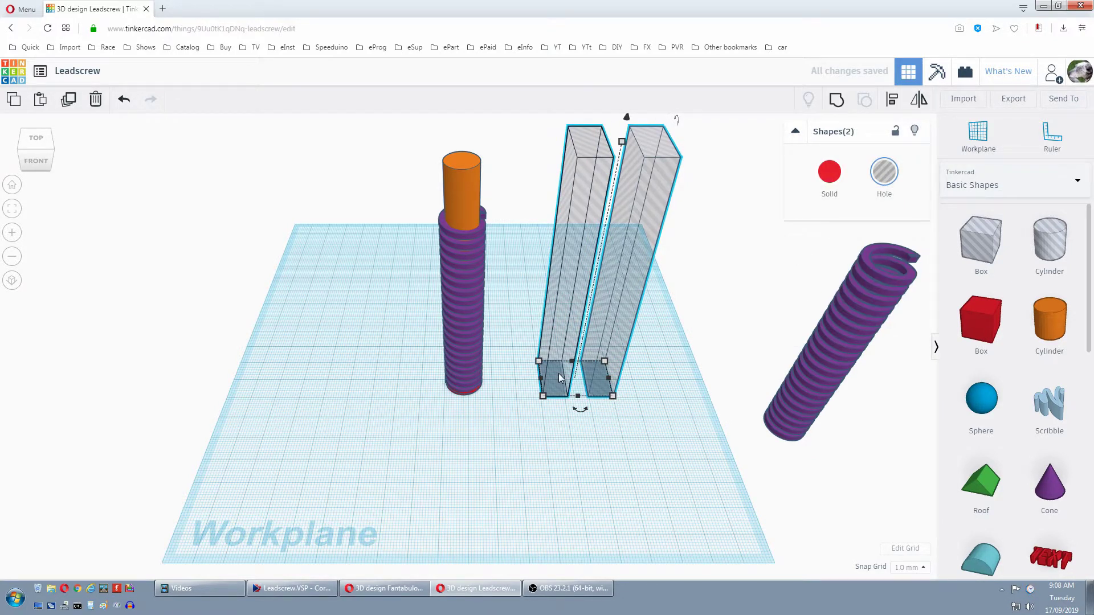
click(836, 102)
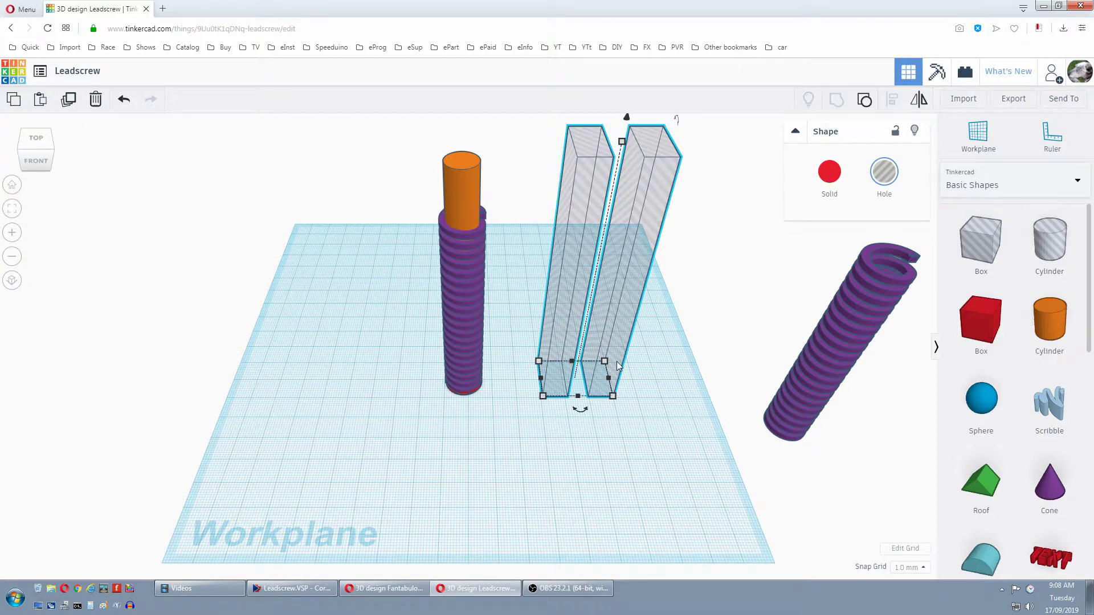
Centre the grouped hole boxes on the upright thread in both horizontal directions, then group them with the thread, core and disc to cut two flats
shift+click(476, 357)
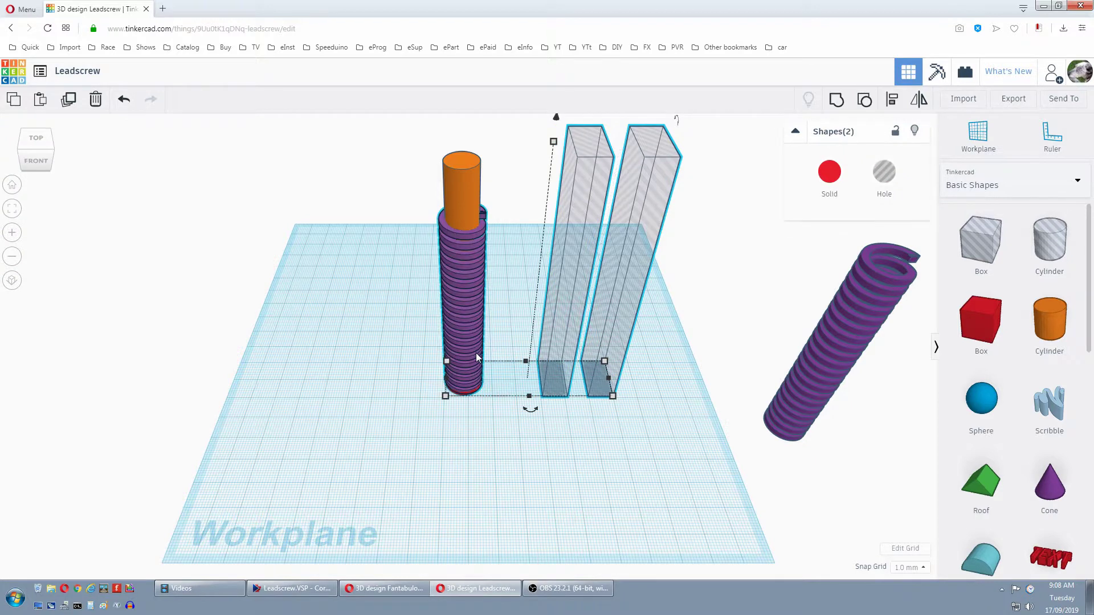
click(891, 101)
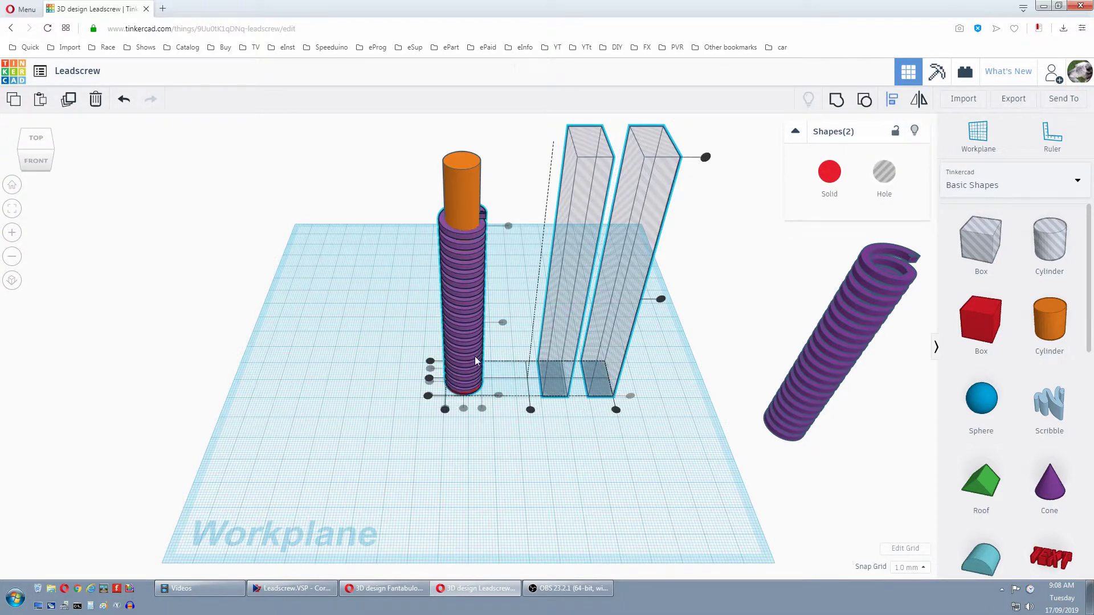
click(463, 408)
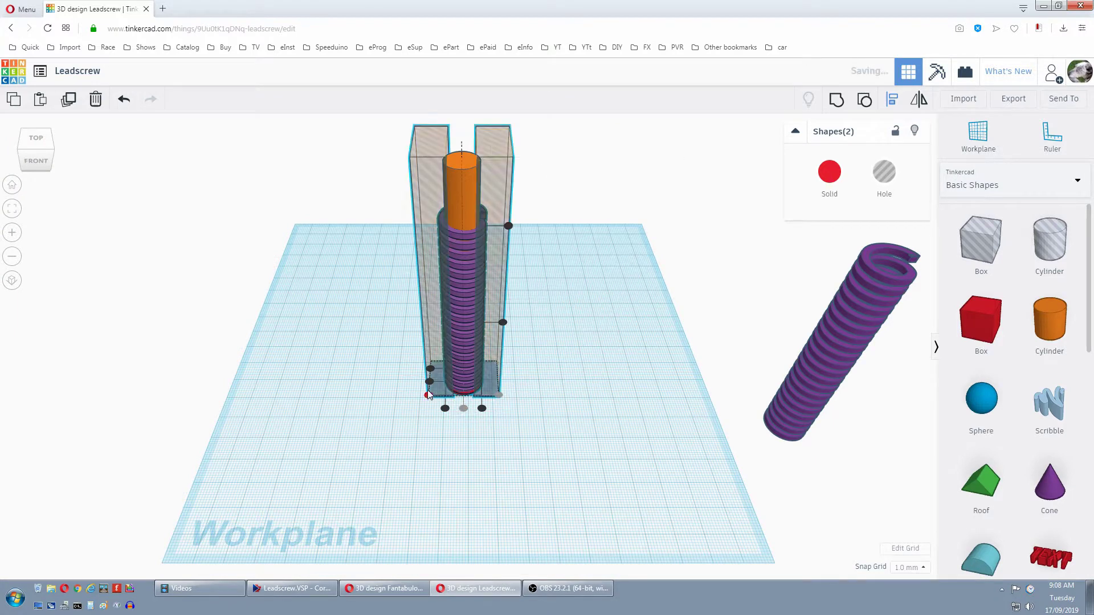
click(429, 394)
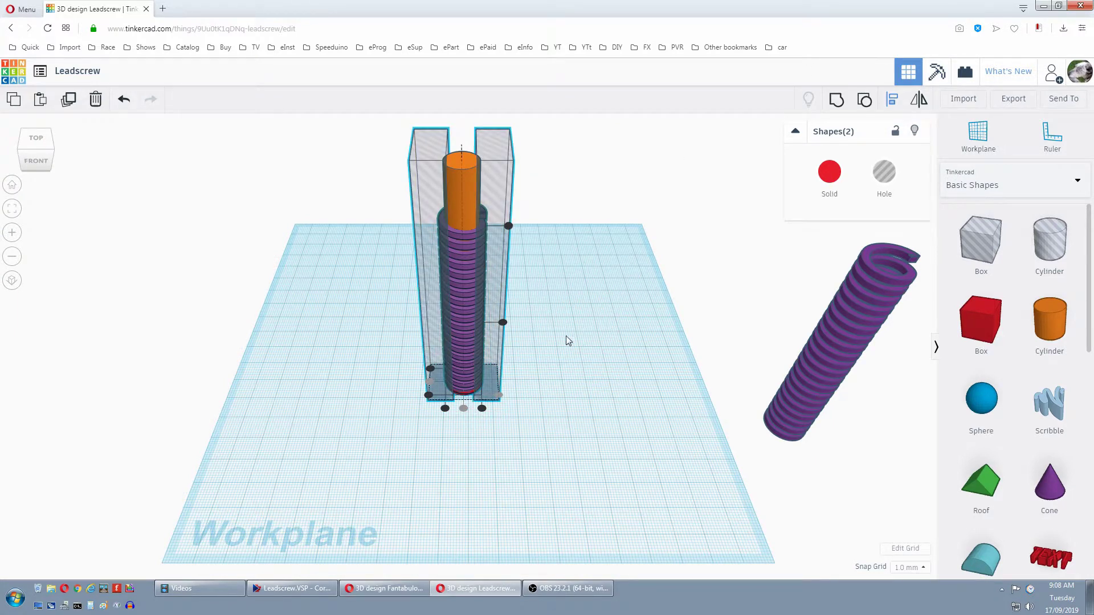
drag(341, 130, 611, 442)
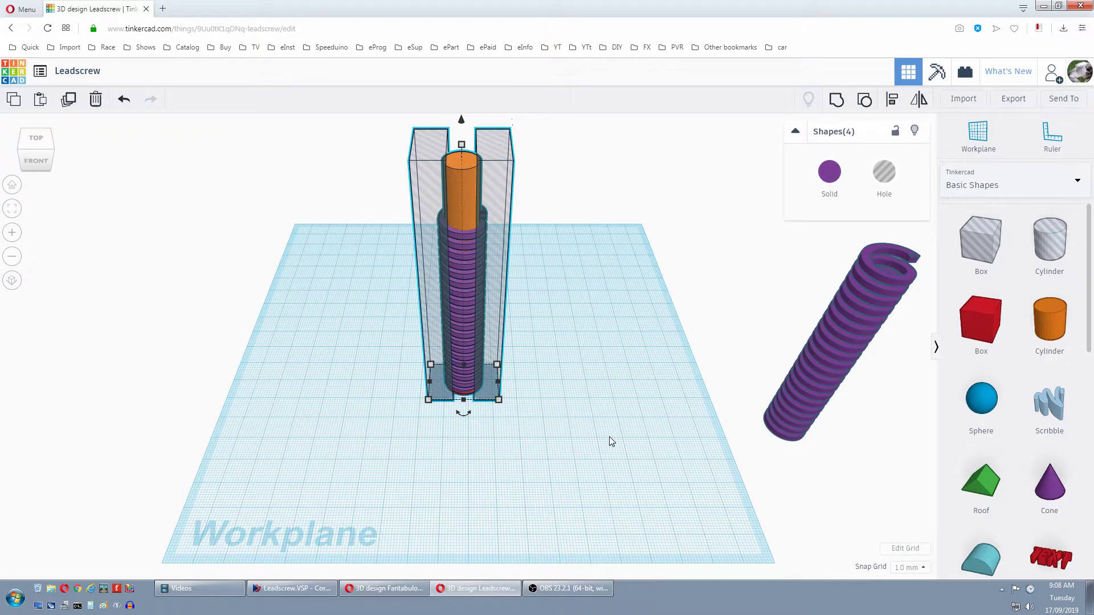
click(835, 104)
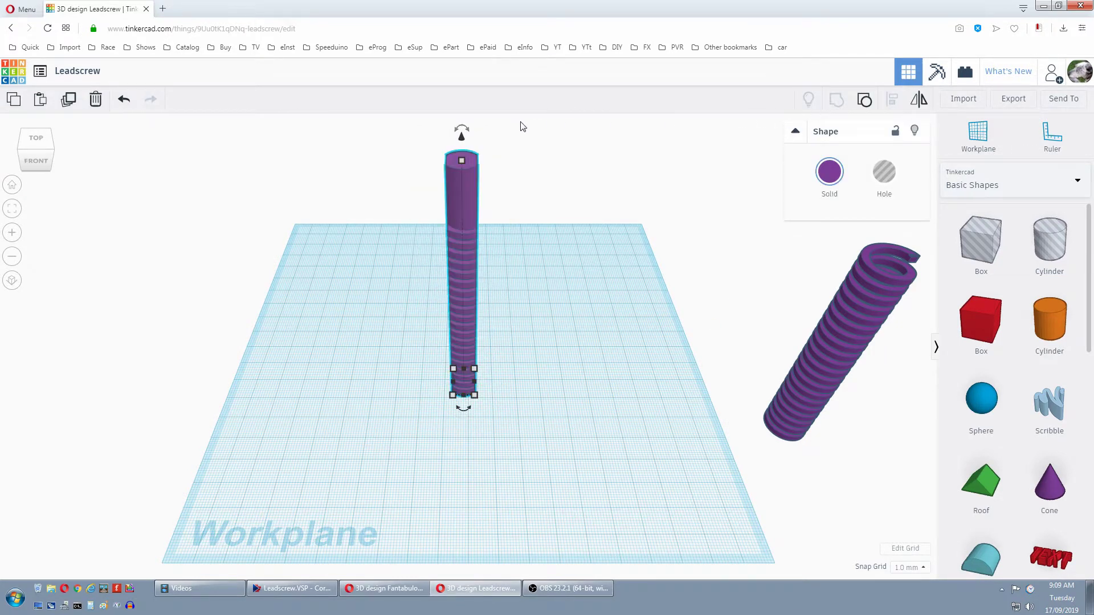
Rotate the flattened leadscrew 90° onto its side, lower it, and park it off the left side of the workplane
mouse_move(469, 134)
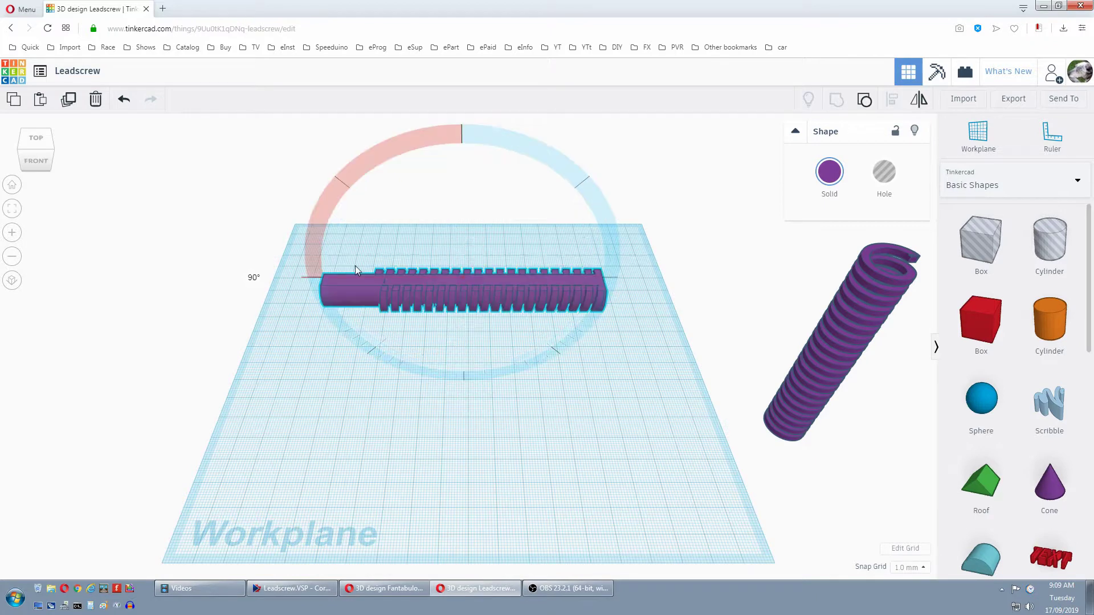
drag(355, 265, 355, 266)
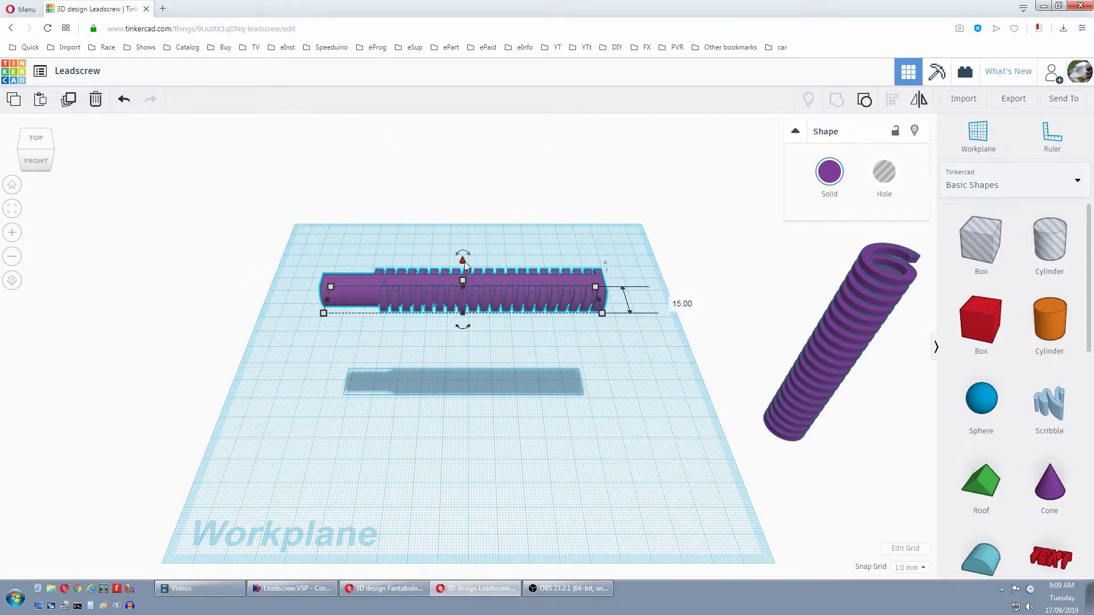
drag(463, 263, 174, 222)
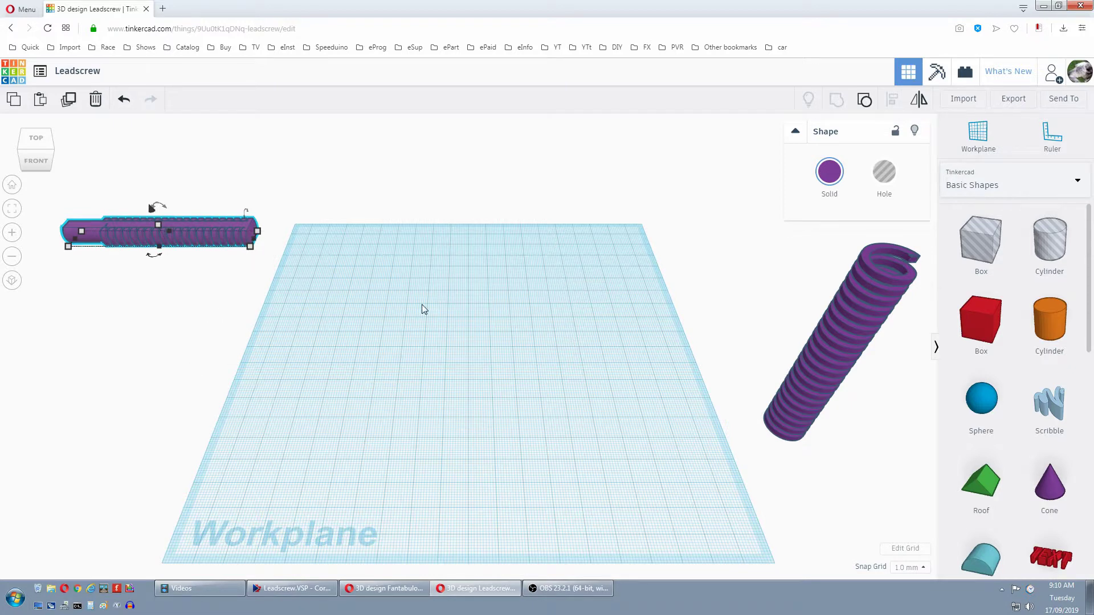
Move the spare thread to the middle of the workplane and set its inner radius to 5.6 and outer radius to 7.7
drag(821, 361, 451, 356)
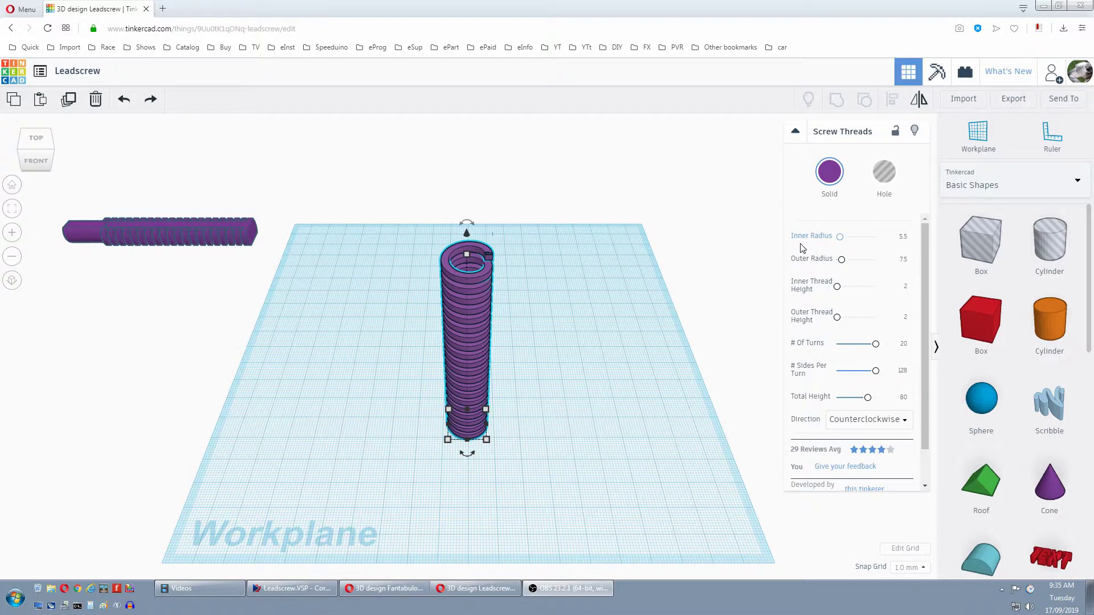
click(905, 239)
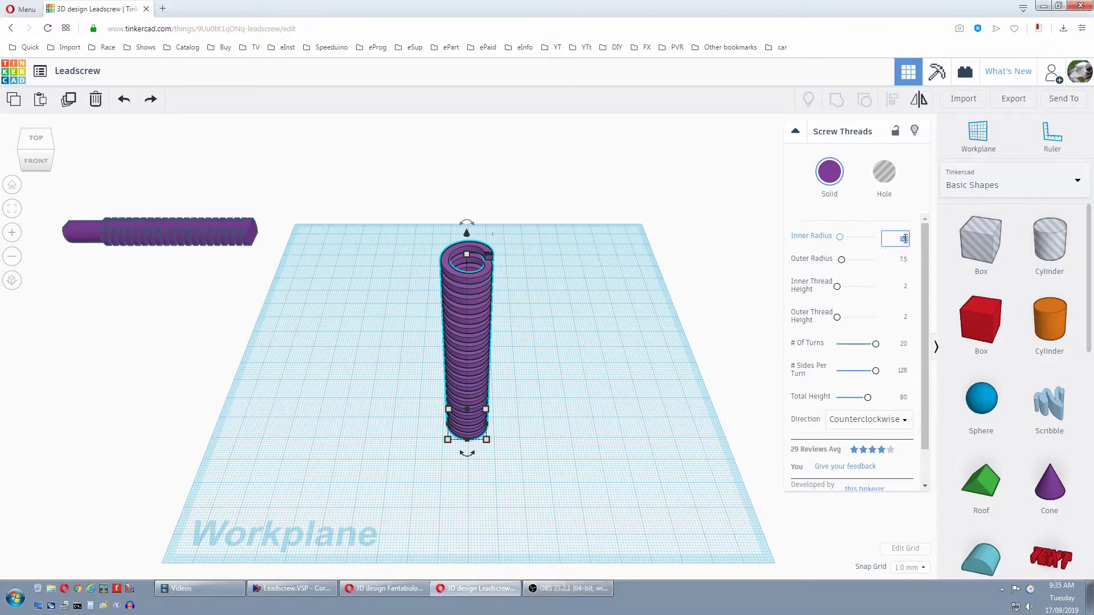
text(5.6)
key(Return)
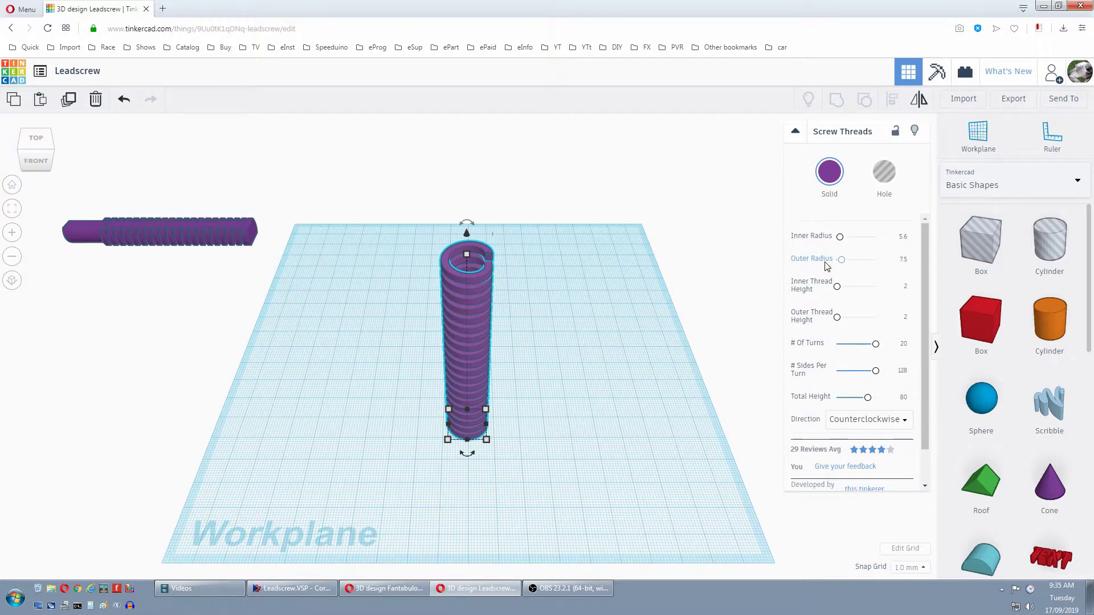
click(905, 261)
key(BackSpace)
text(7.7)
key(Return)
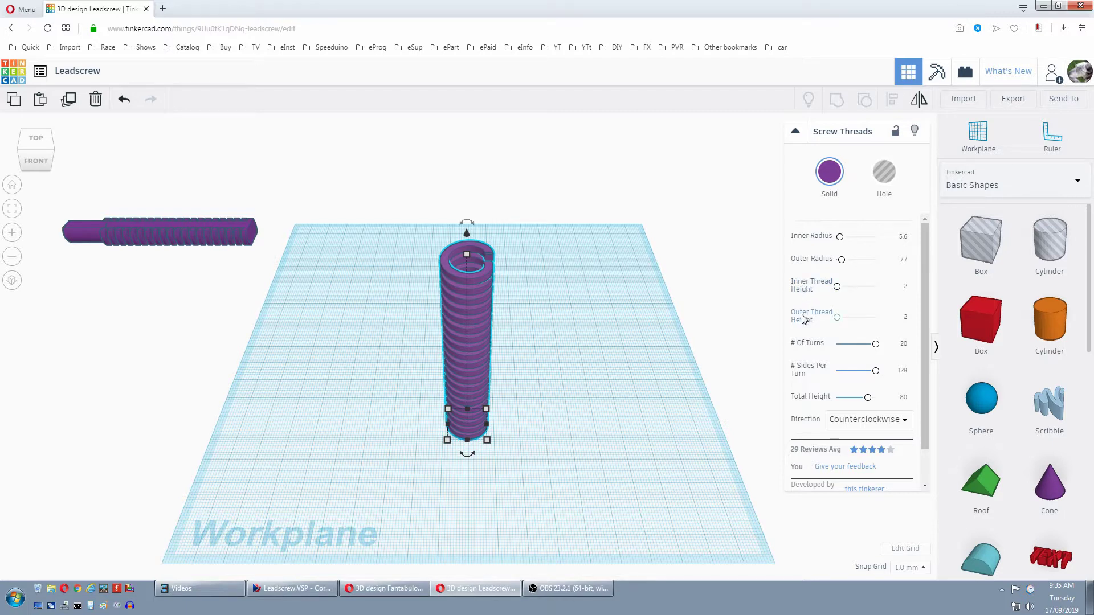
Set the spare thread's inner and outer thread heights to 2.4 and its total height to 80.4
click(905, 287)
text(.4)
key(Return)
click(905, 317)
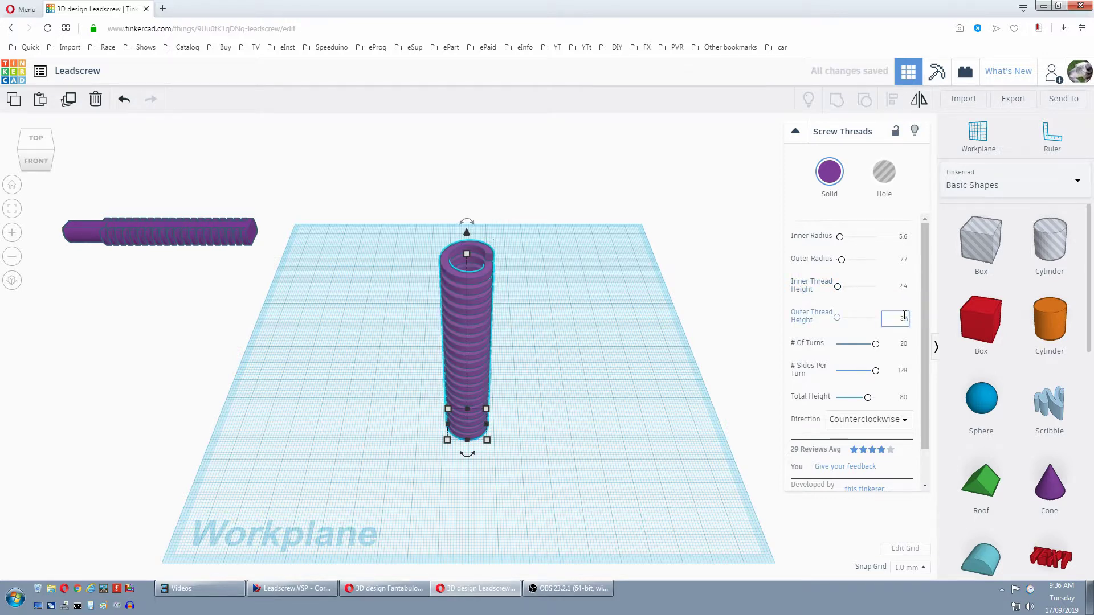
text(.4)
key(Return)
click(904, 398)
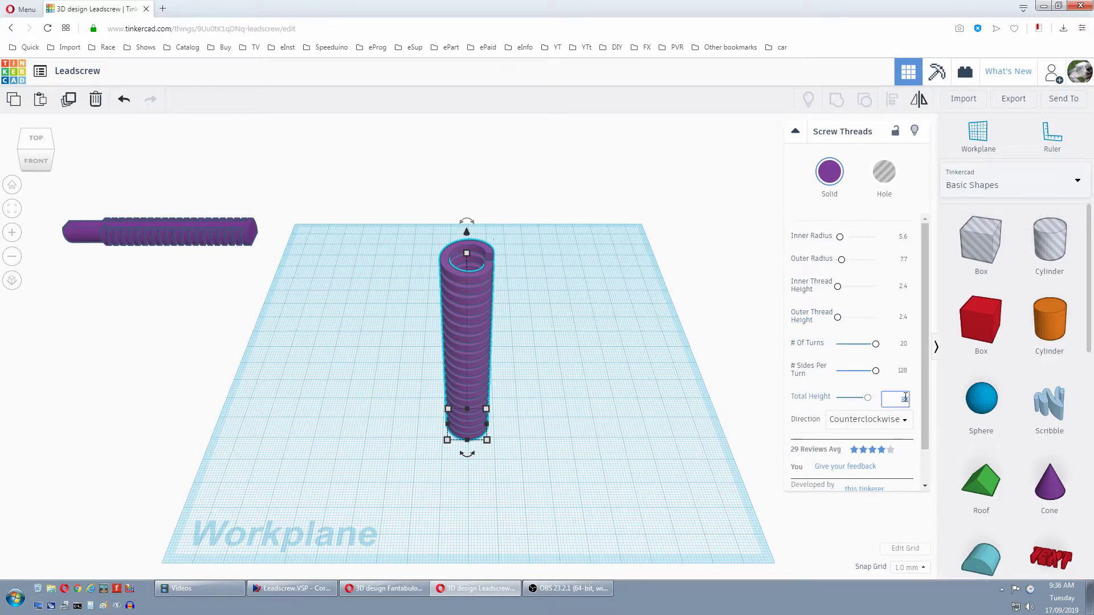
text(80)
key(Return)
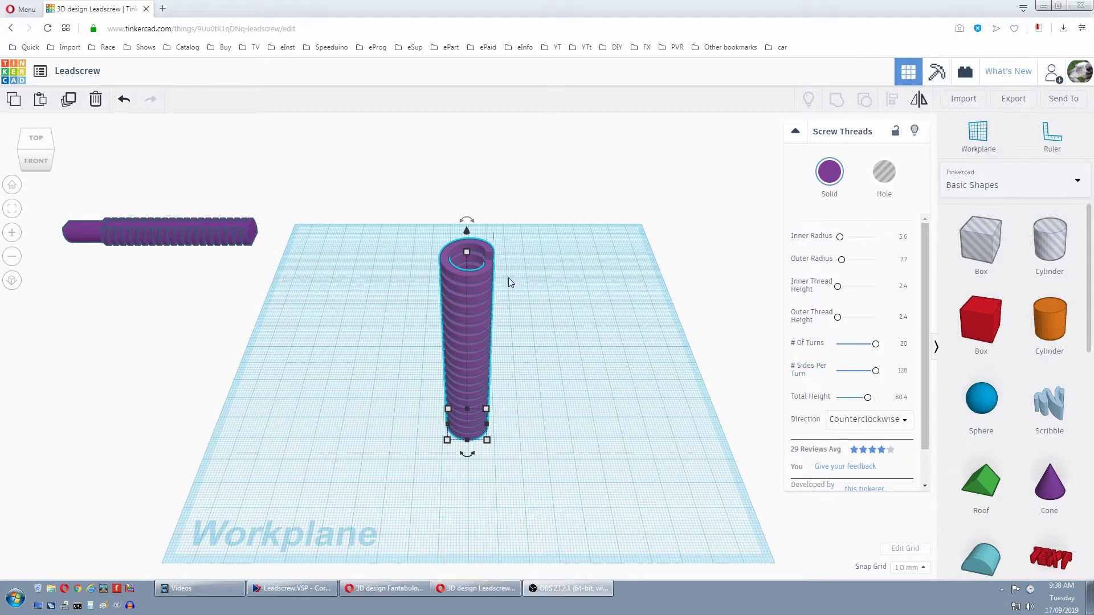
Add a solid cylinder to the right of the spare thread with 64 sides and a height of 100 mm
drag(1049, 331, 579, 427)
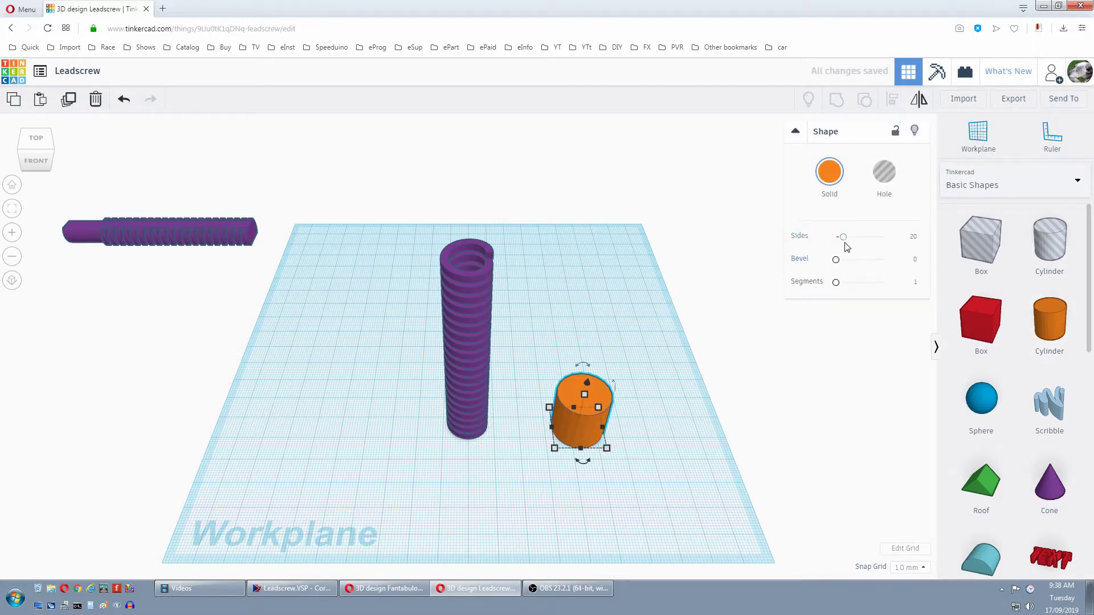
drag(843, 237, 907, 238)
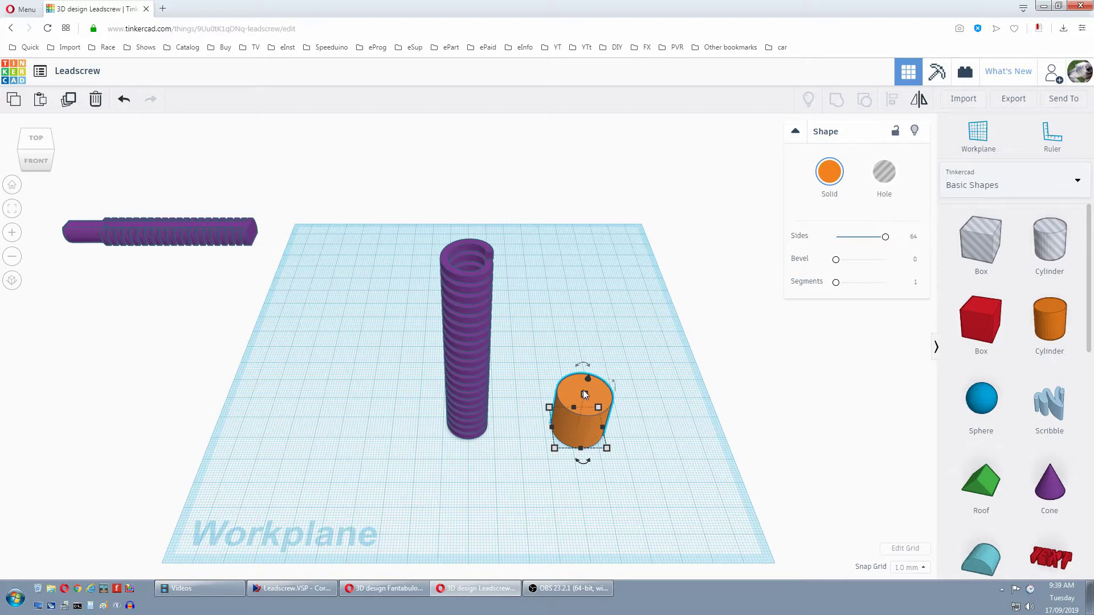
mouse_move(584, 395)
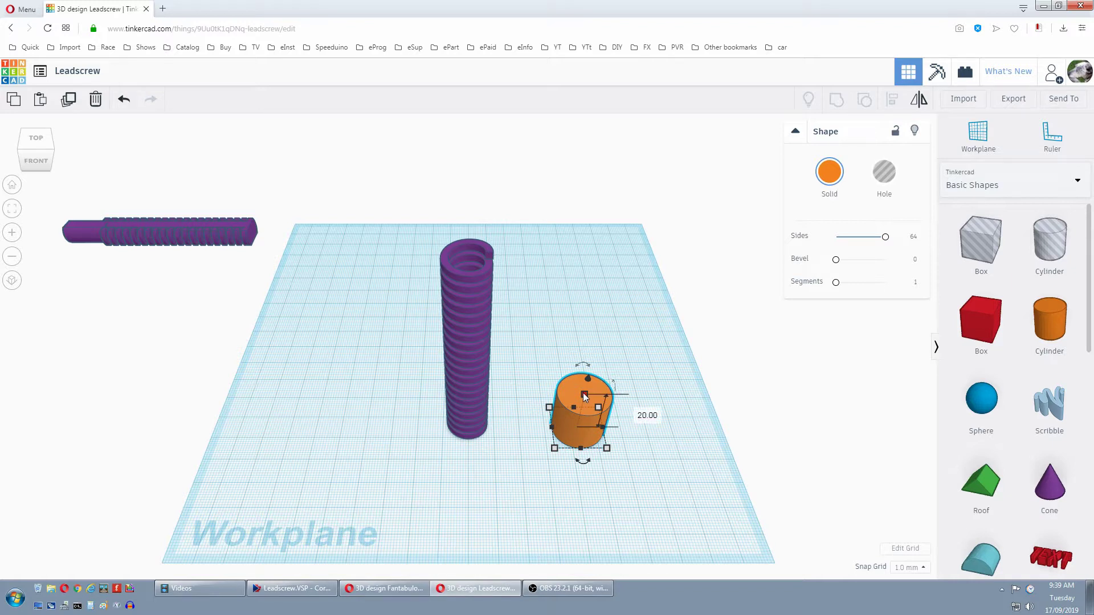
click(637, 411)
text(100)
key(Return)
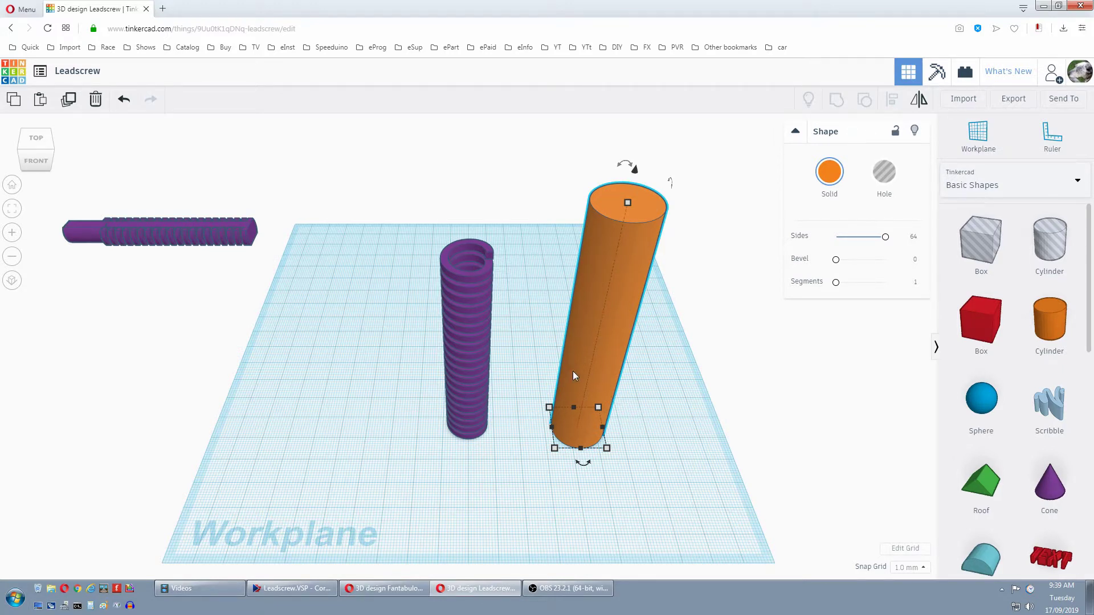
Set the width and depth of the solid cylinder beside the spare thread to 11.4 mm
mouse_move(608, 450)
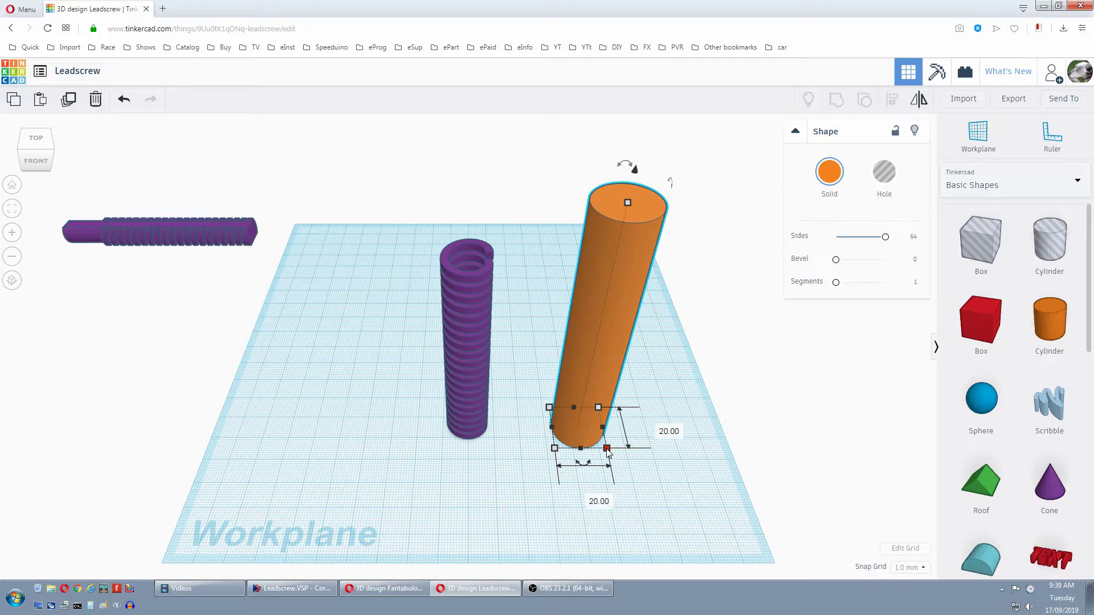
click(658, 428)
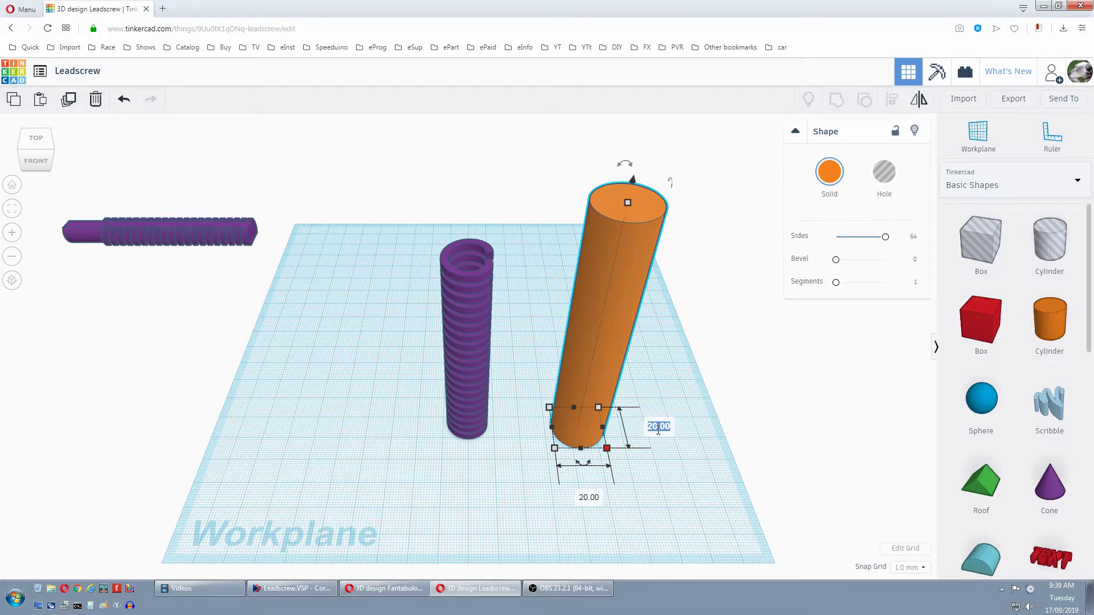
text(11.4)
key(Return)
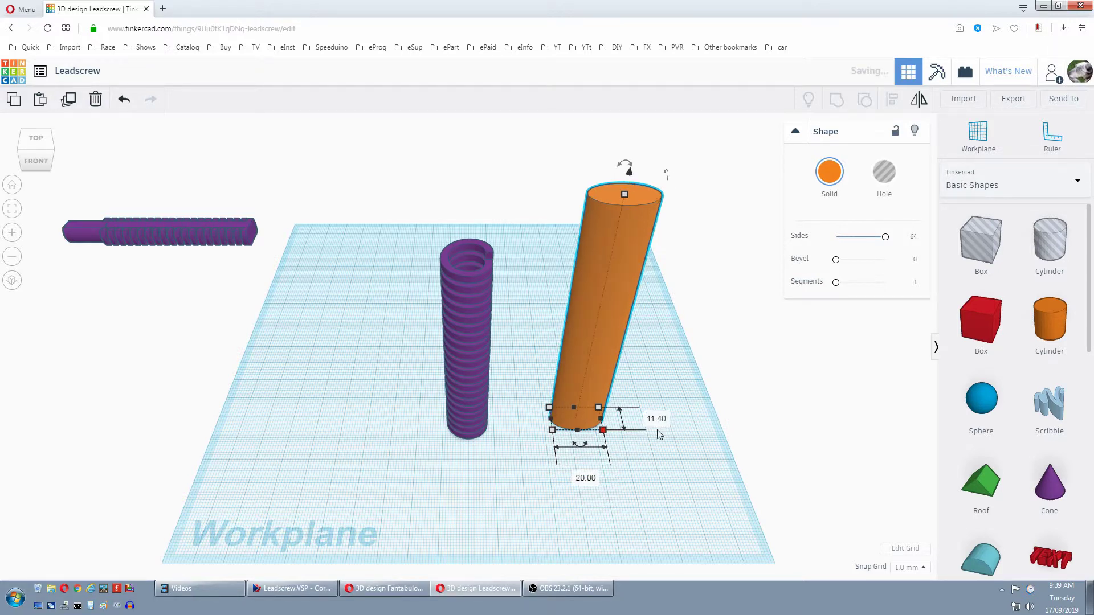
click(588, 479)
text(11.4)
key(Return)
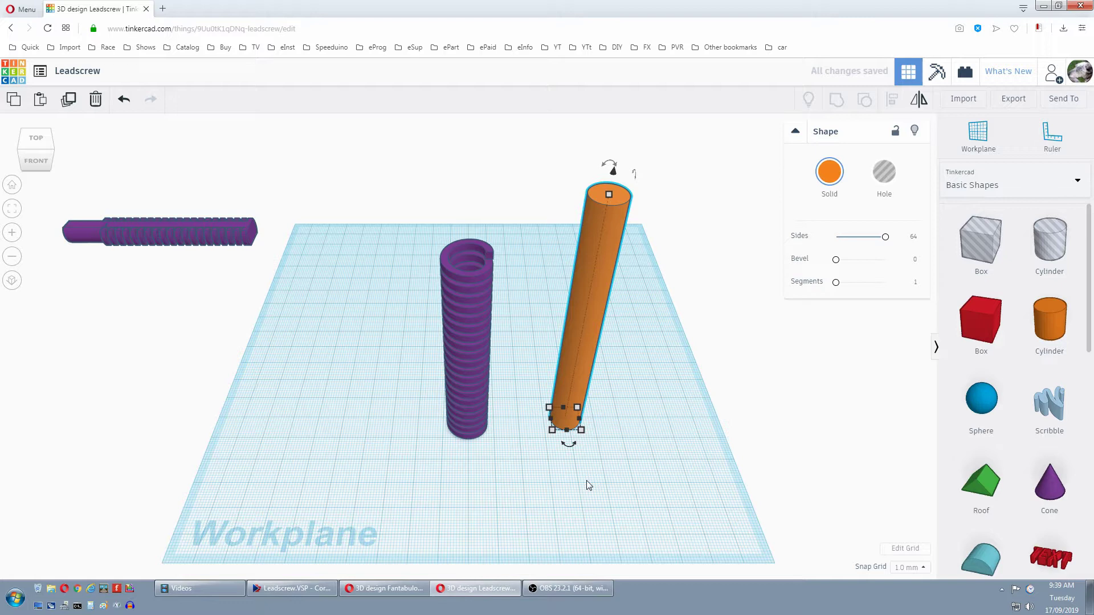
Align the cylinder to the centre of the spare thread in both horizontal directions, keeping the thread in place
shift+click(480, 393)
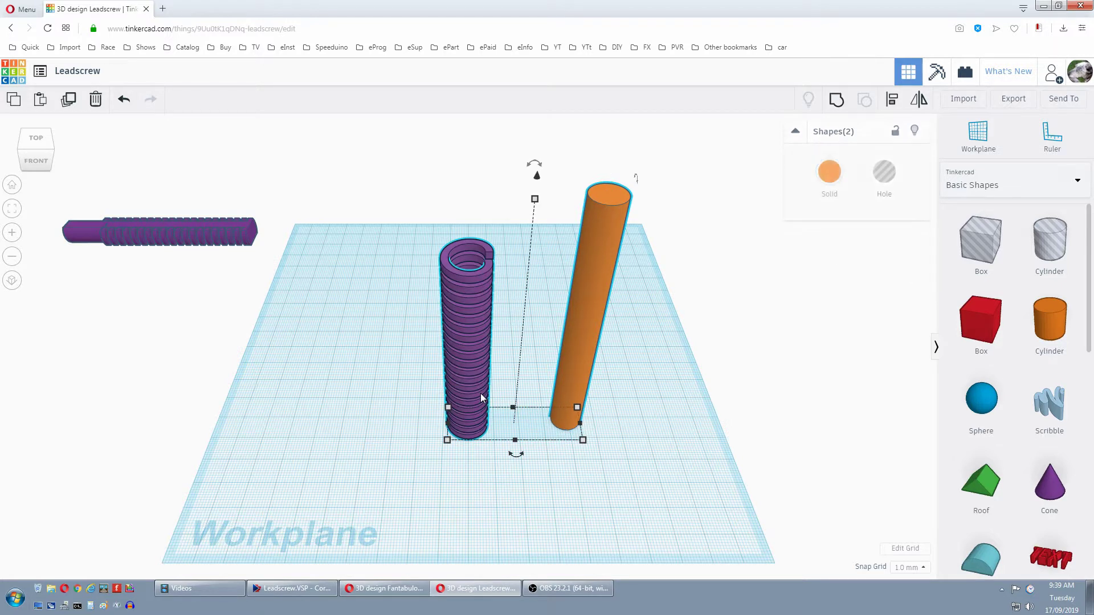
click(892, 99)
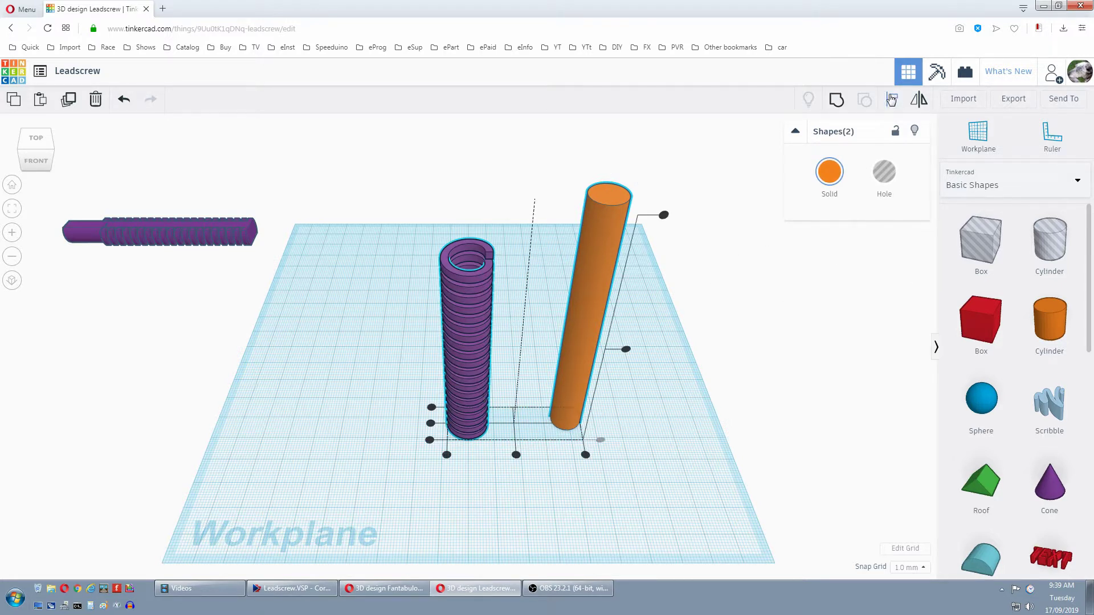
click(469, 333)
click(467, 454)
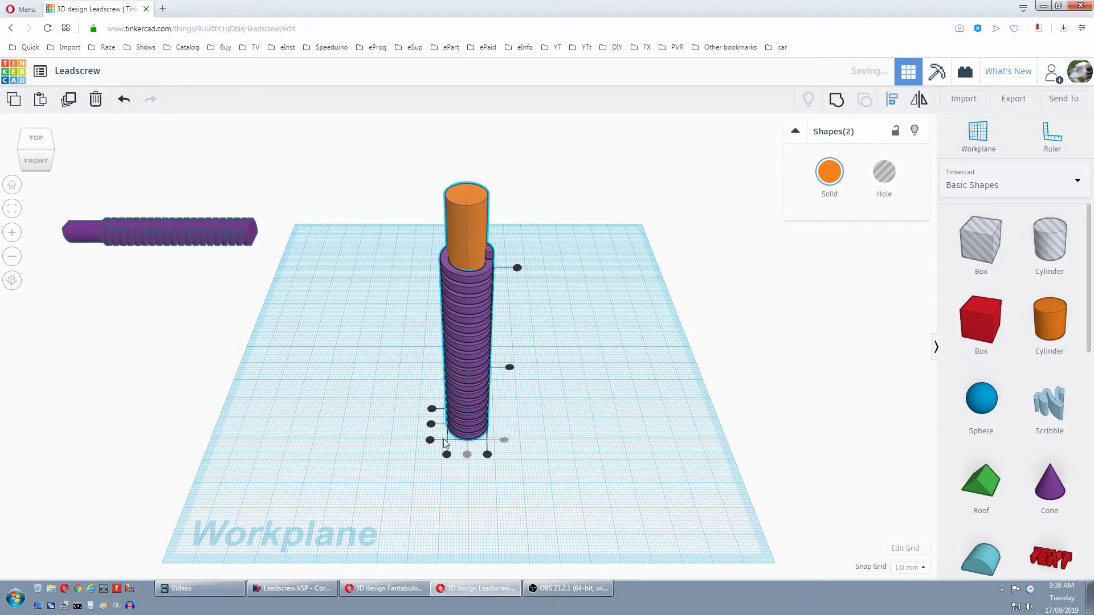
click(470, 364)
click(402, 423)
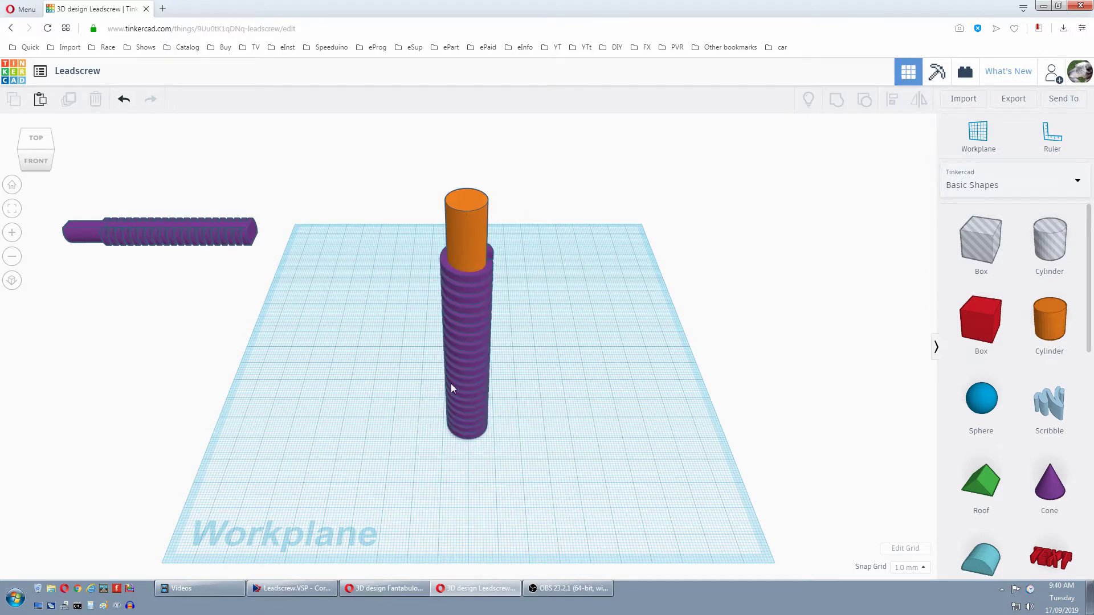
Group the spare thread and its core cylinder into one shape
click(469, 355)
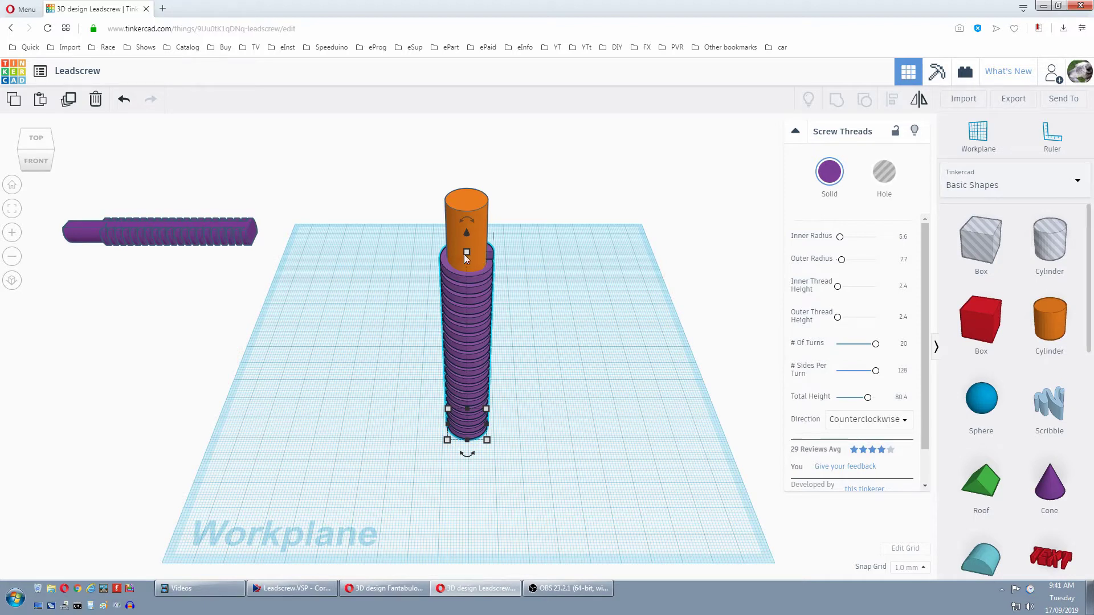
drag(380, 179, 556, 464)
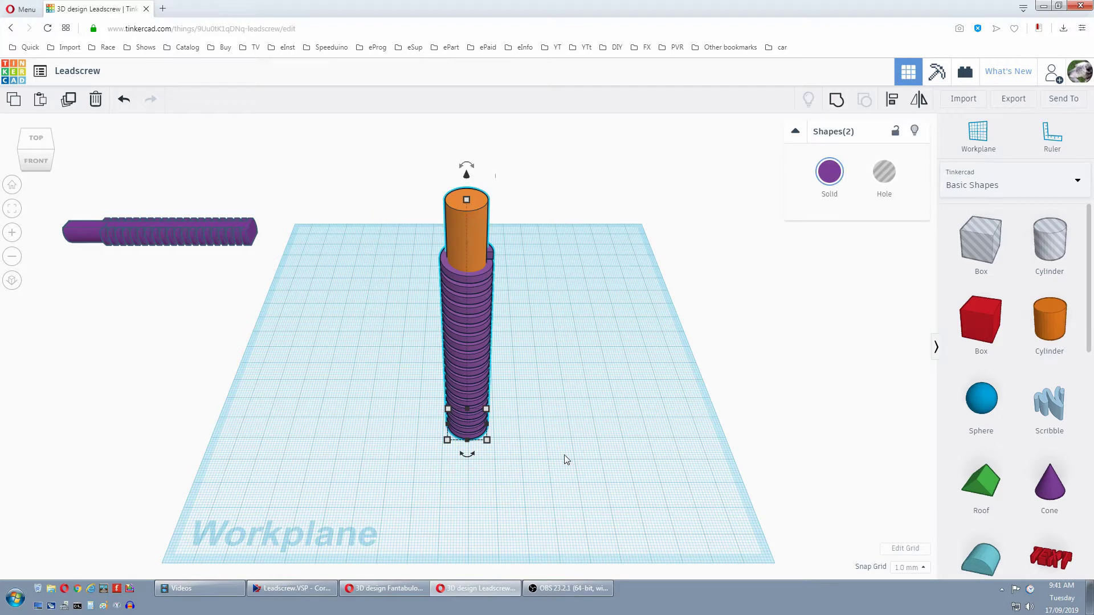
click(837, 102)
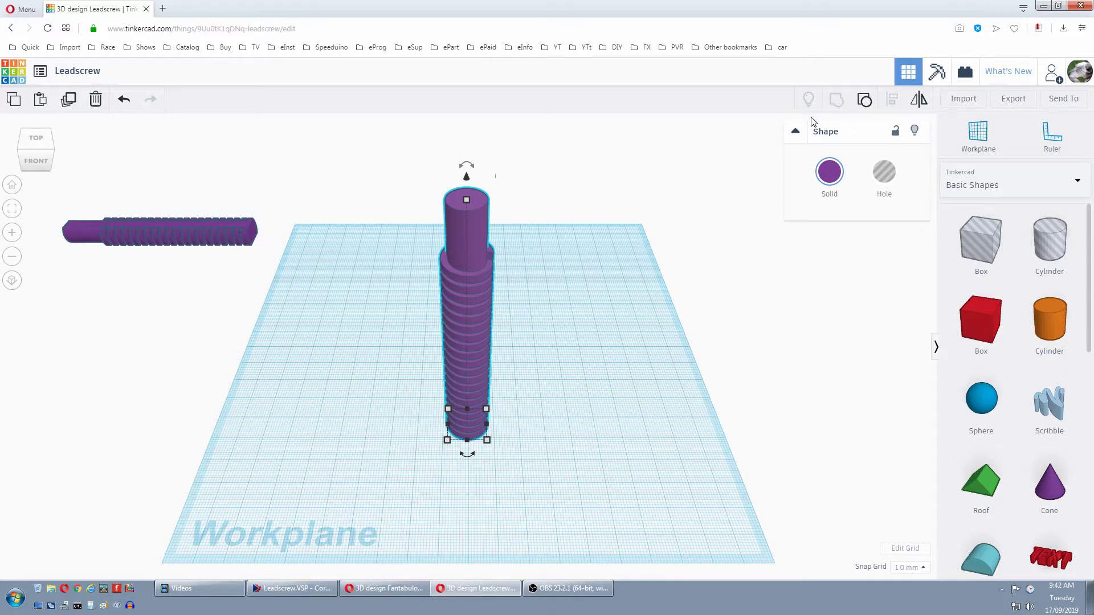
Lower the grouped screw so its bottom end sits below the workplane, and turn it into a hole
scroll(518, 428, up, 6)
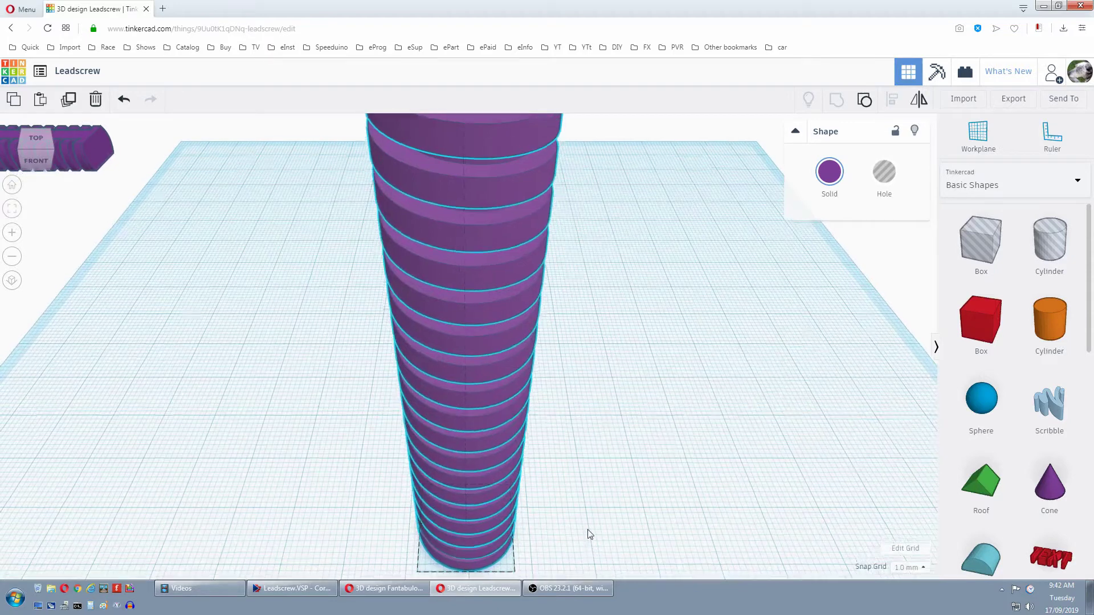
middle_drag(586, 532, 215, 436)
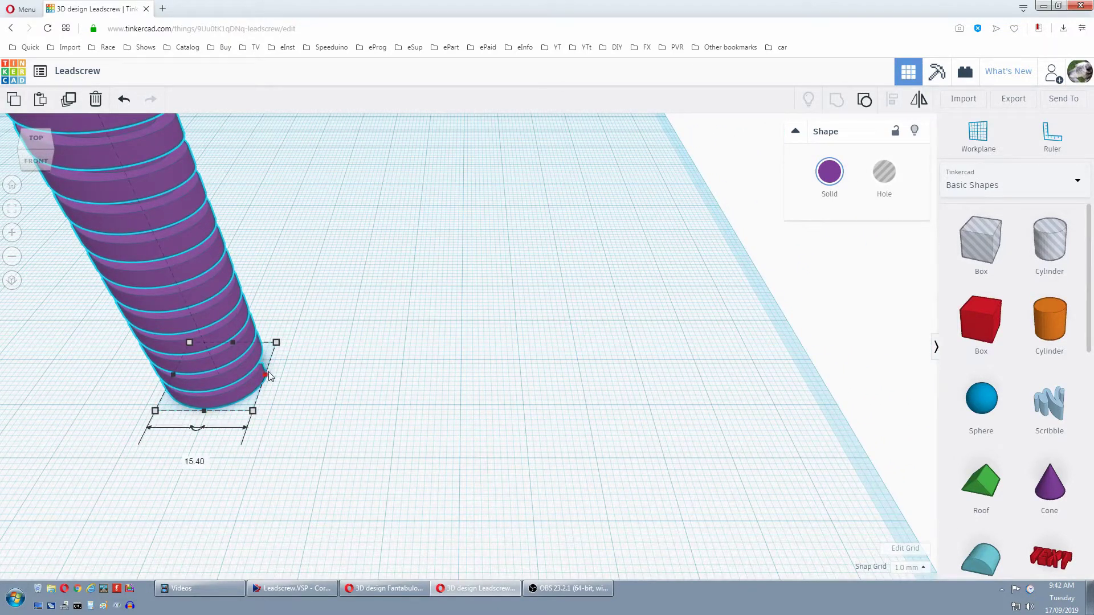
click(12, 185)
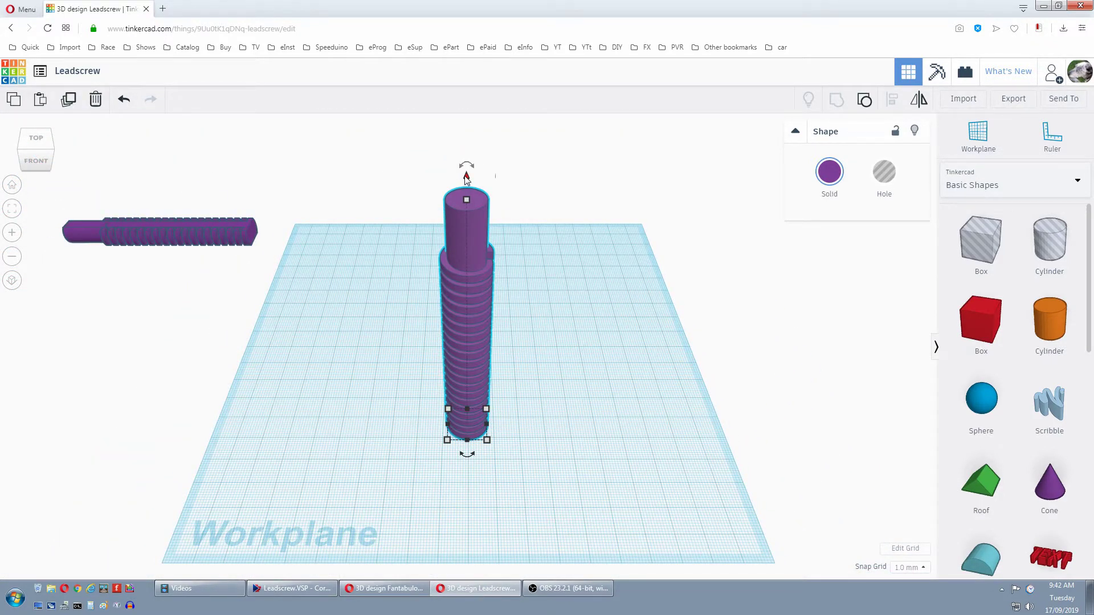
drag(467, 178, 466, 251)
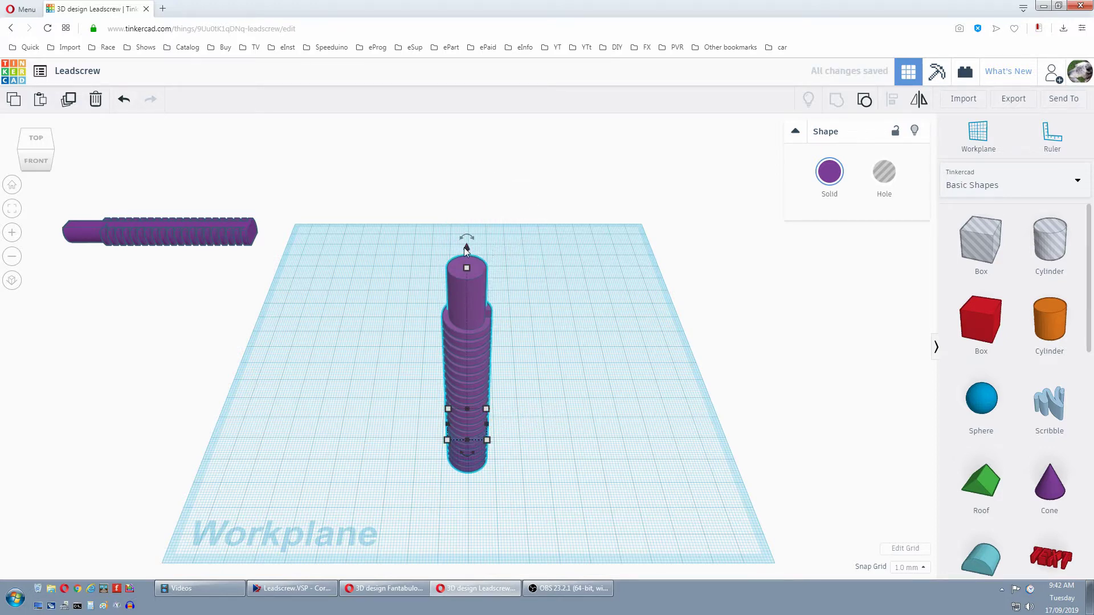
click(887, 182)
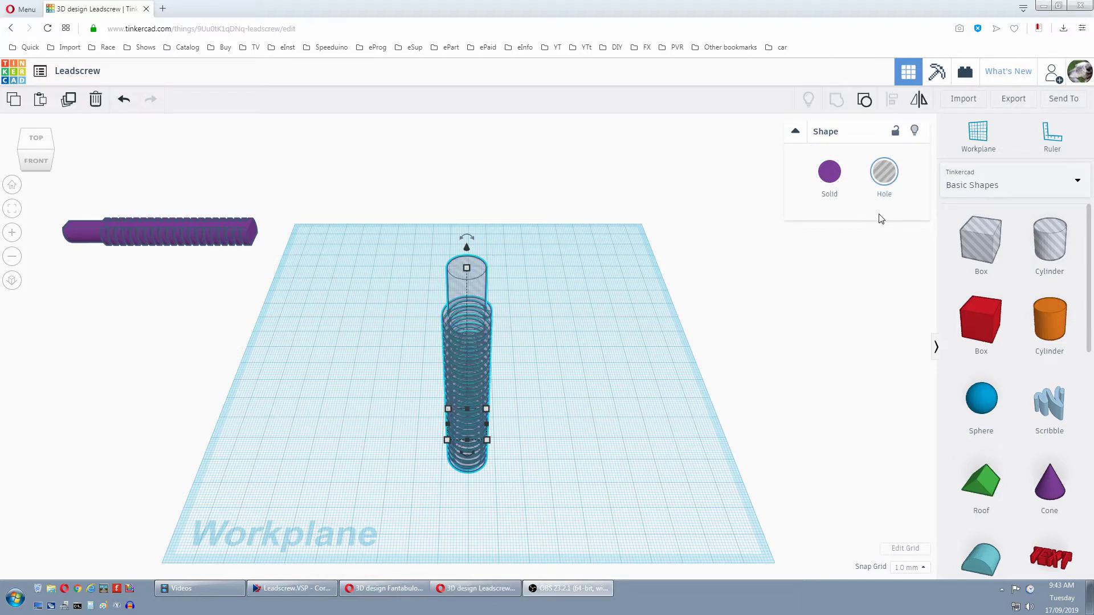
Find the cog ring 2 shape among all the shape generators and place it to the right of the screw-shaped hole
click(1075, 182)
click(959, 313)
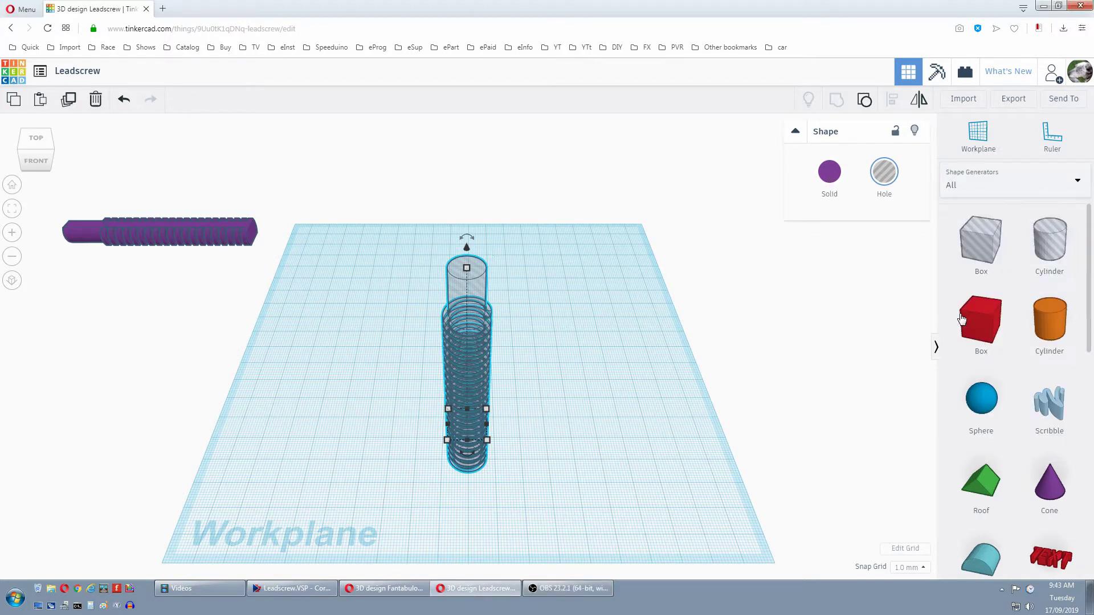
scroll(959, 314, down, 1)
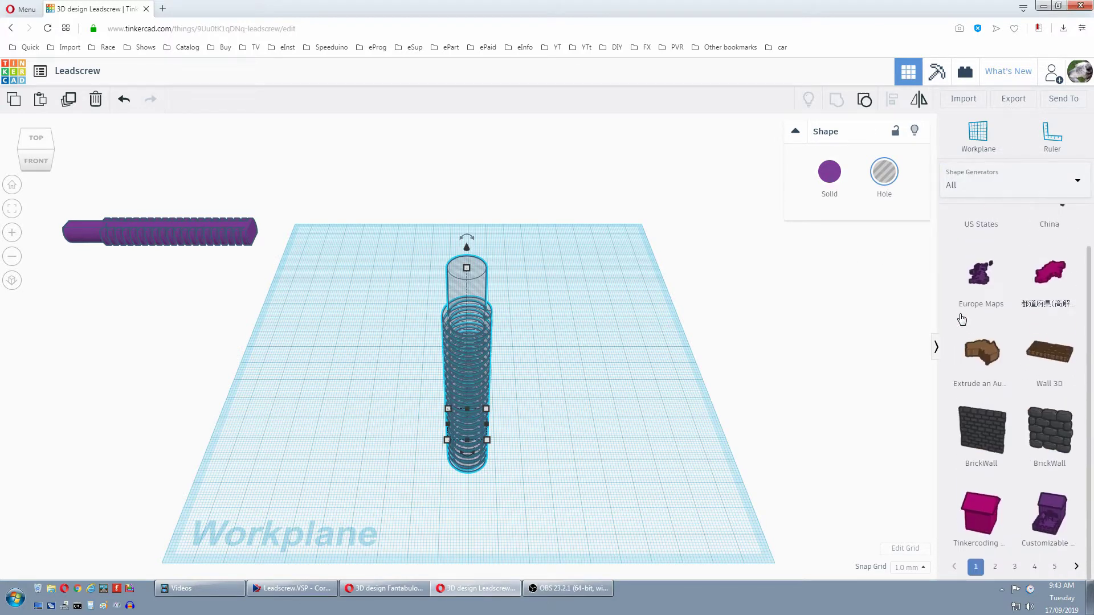
click(1055, 570)
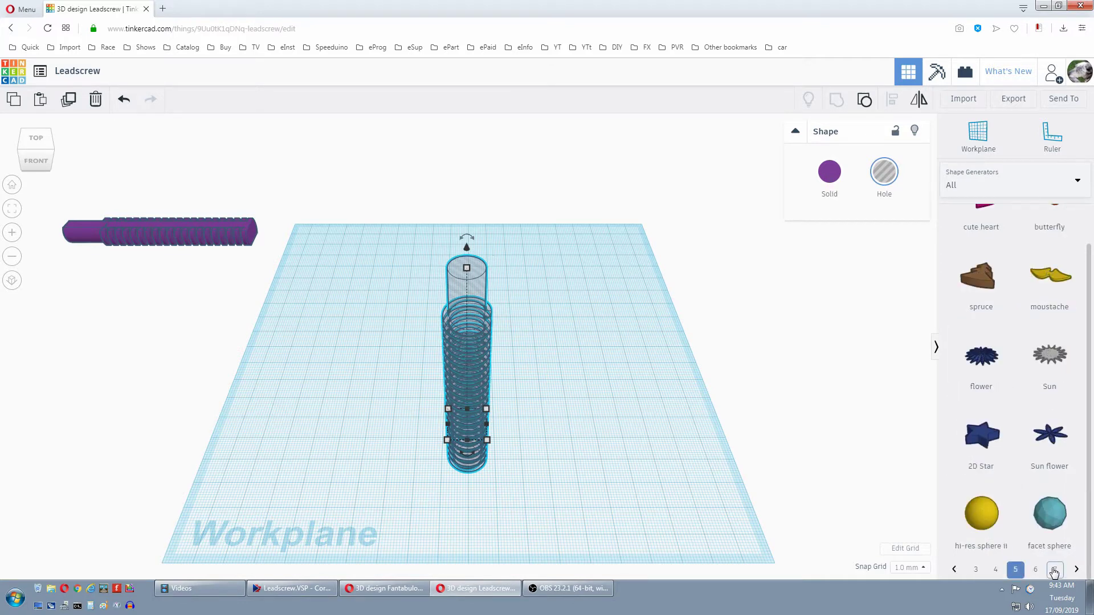
click(1055, 569)
click(1055, 569)
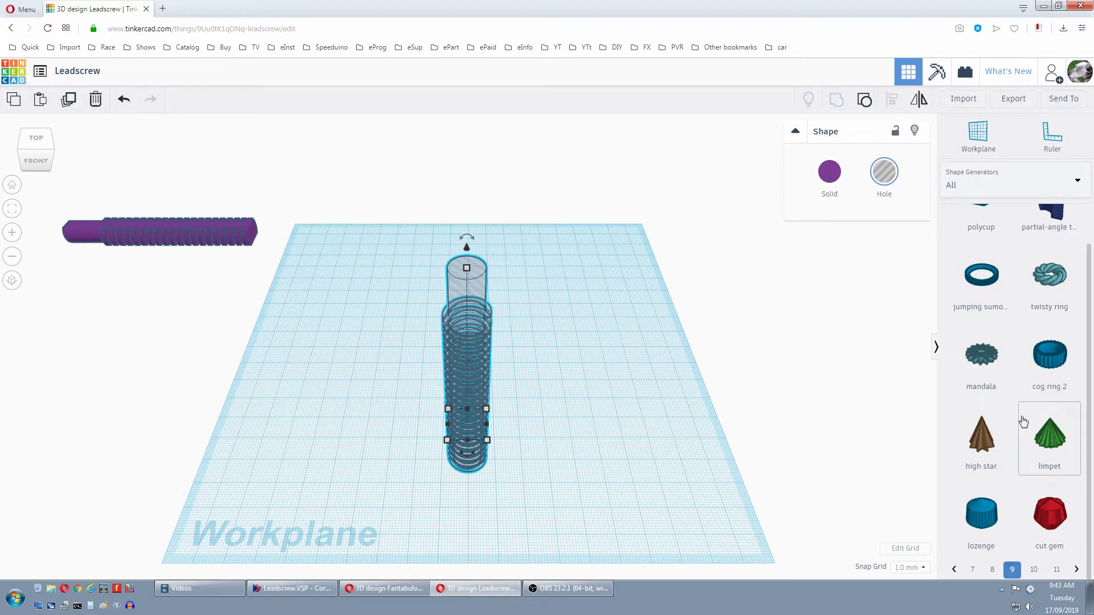
drag(1048, 364, 555, 456)
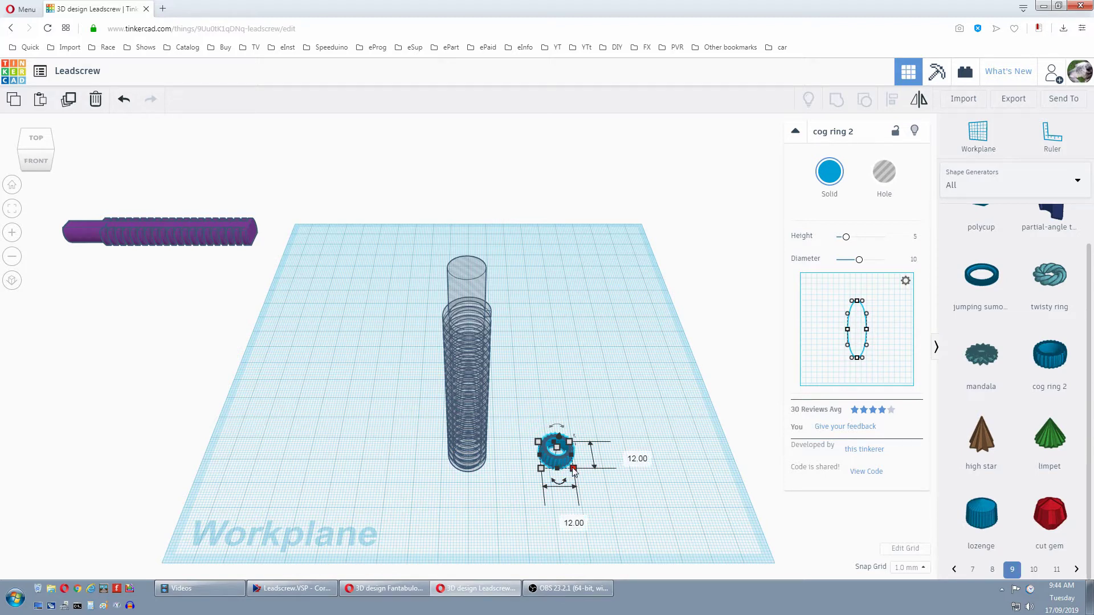
Enlarge the cog ring to 30 mm in width and depth, and set its height to 10 mm
drag(573, 470, 616, 516)
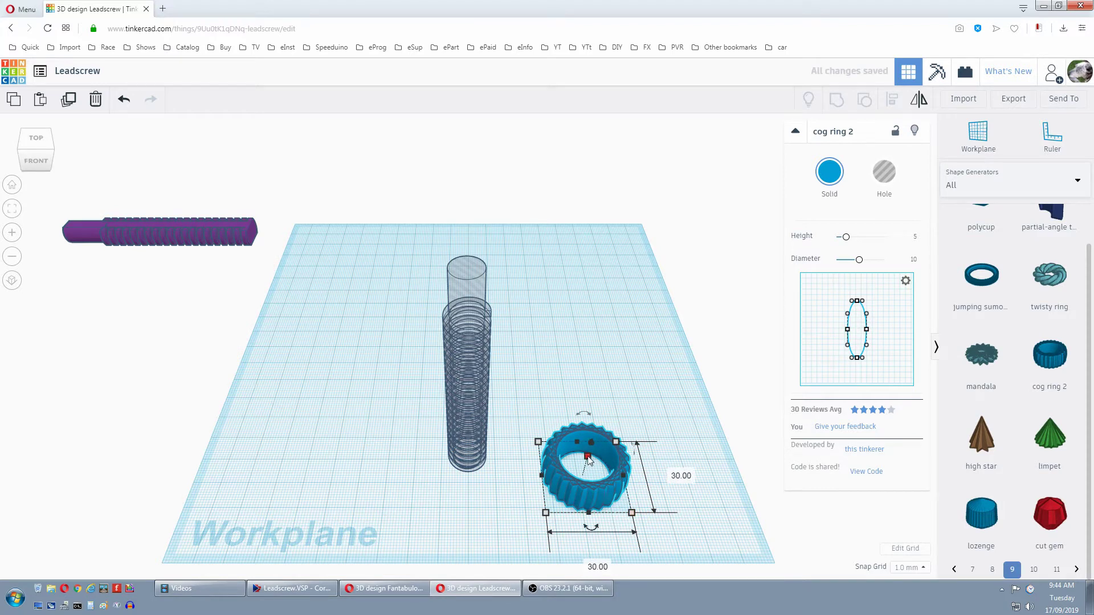
click(642, 465)
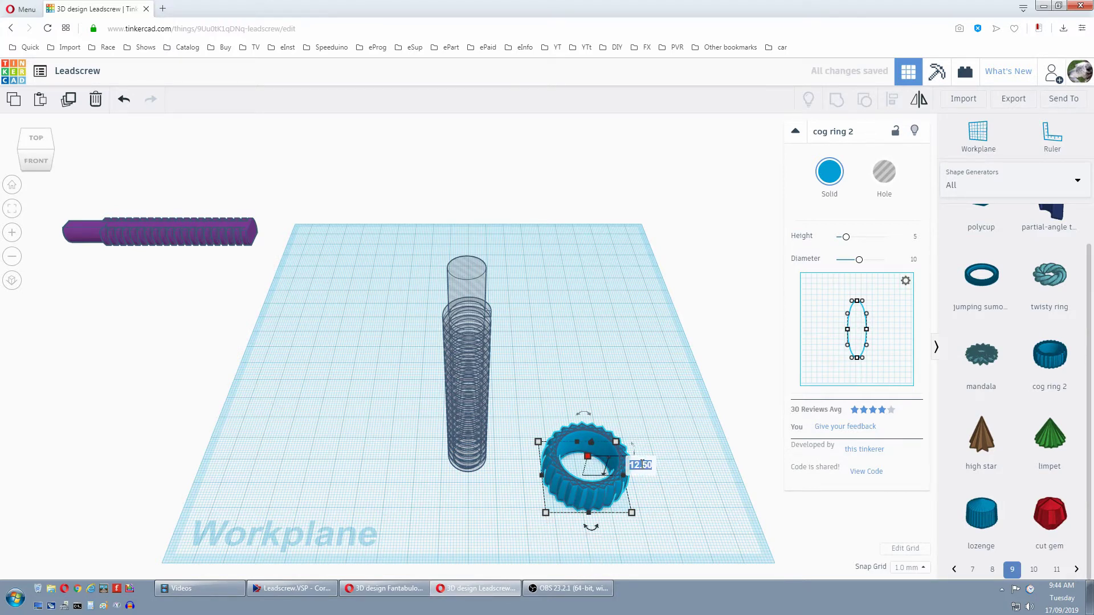
text(10)
key(Return)
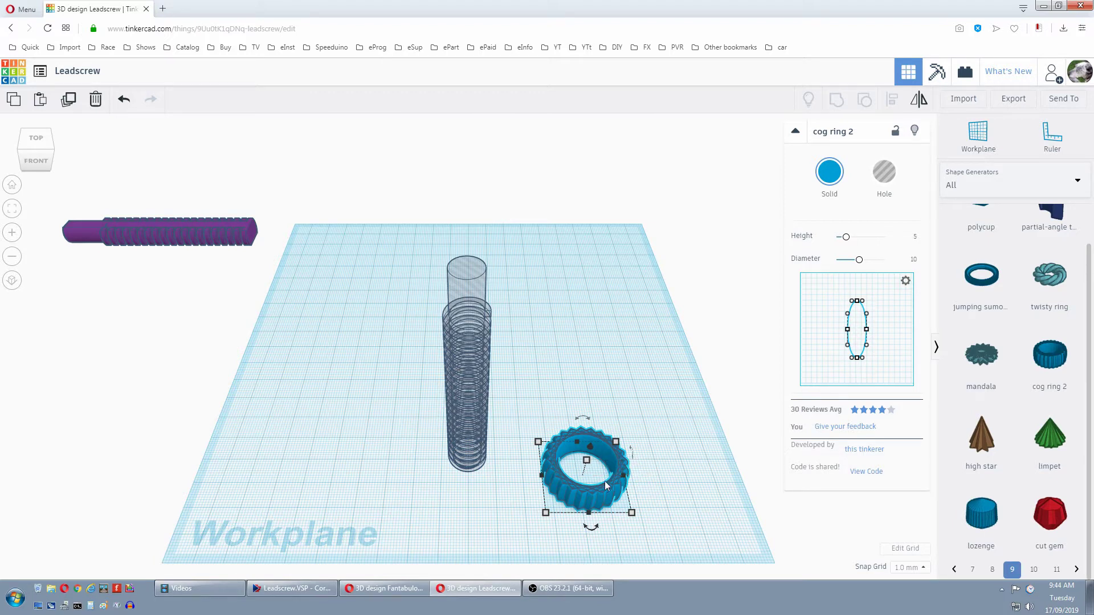
Add a solid basic cylinder behind the cog ring, 27 mm in width and depth and 10 mm high
click(1075, 184)
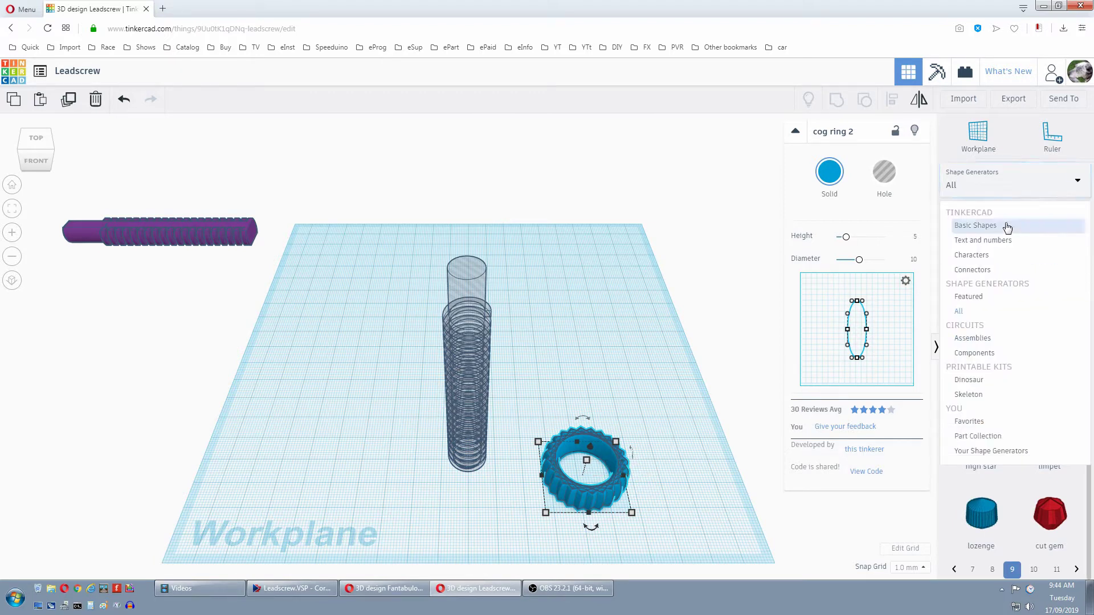
click(985, 225)
scroll(996, 272, up, 4)
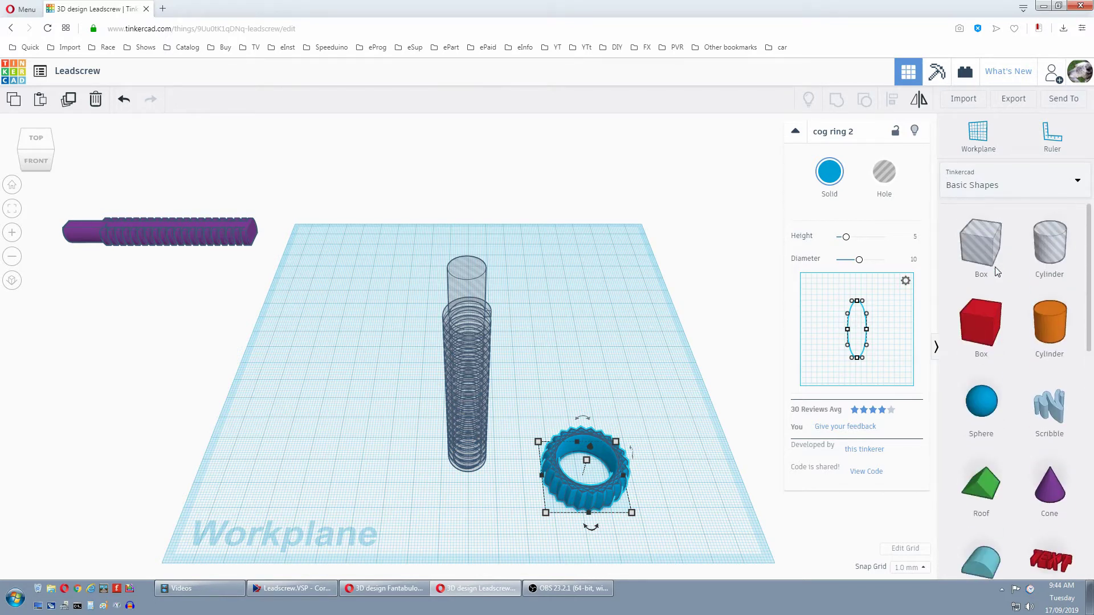
drag(1045, 318, 563, 368)
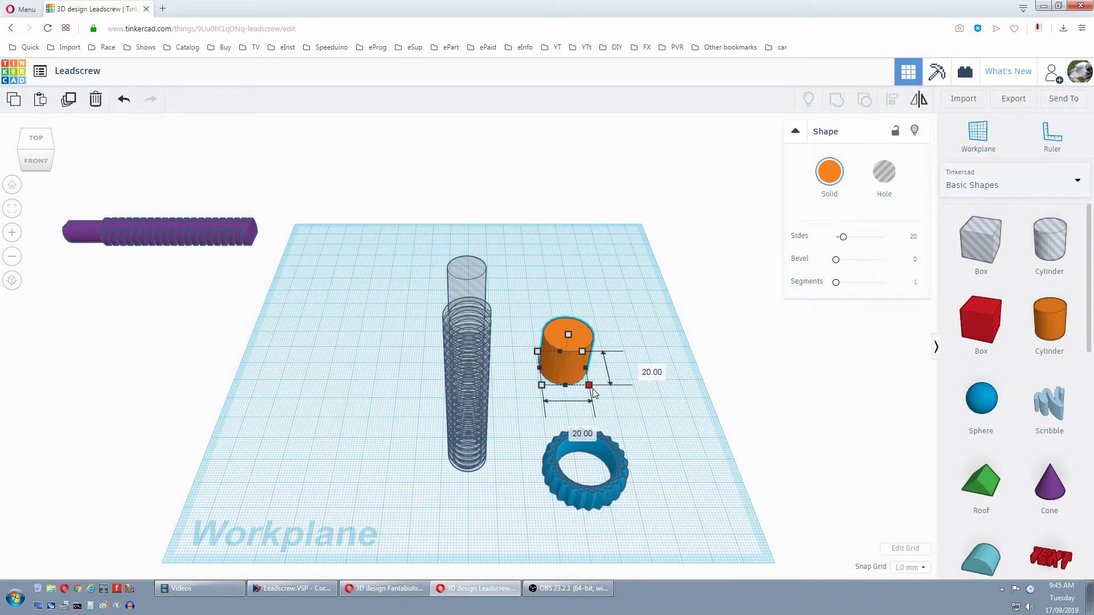
drag(590, 387, 602, 402)
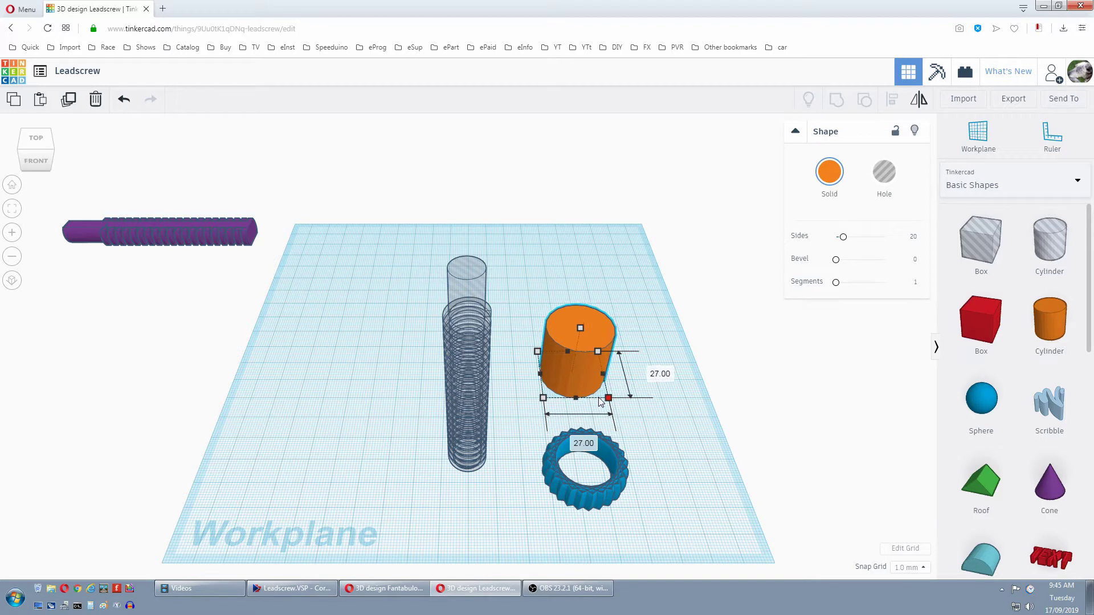
mouse_move(581, 327)
click(633, 352)
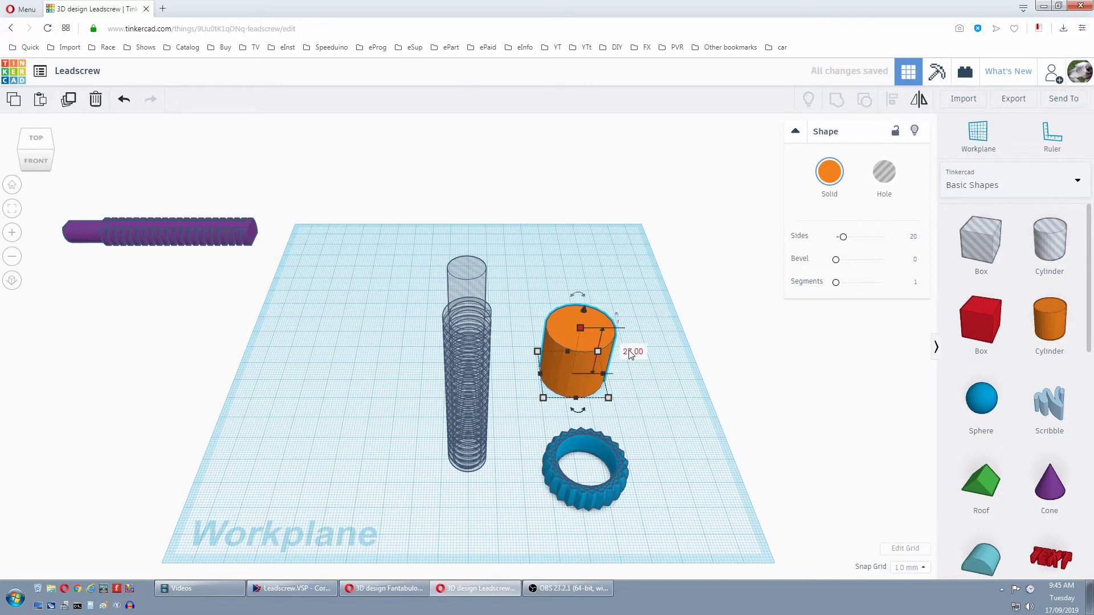
text(10)
key(Return)
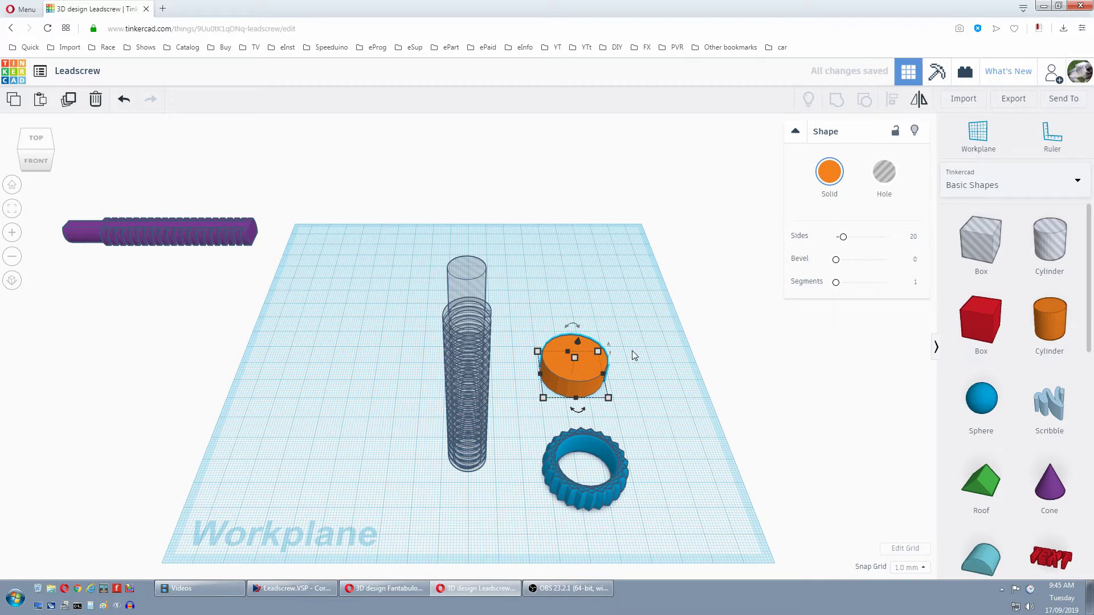
Centre the cylinder inside the cog ring in both horizontal directions and group the two into a solid knurled disc
shift+click(620, 455)
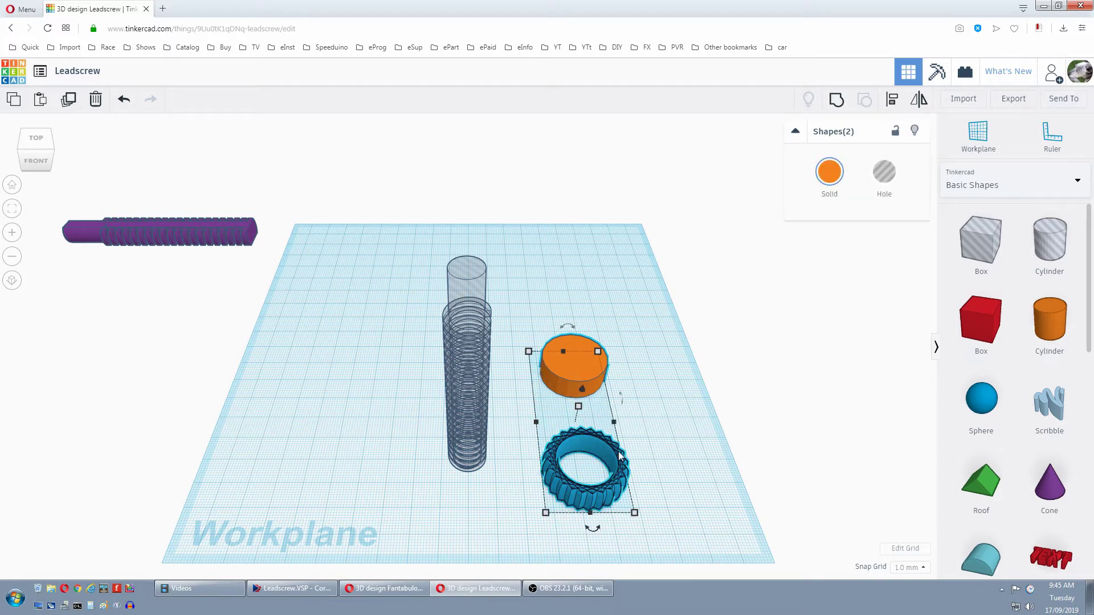
click(893, 99)
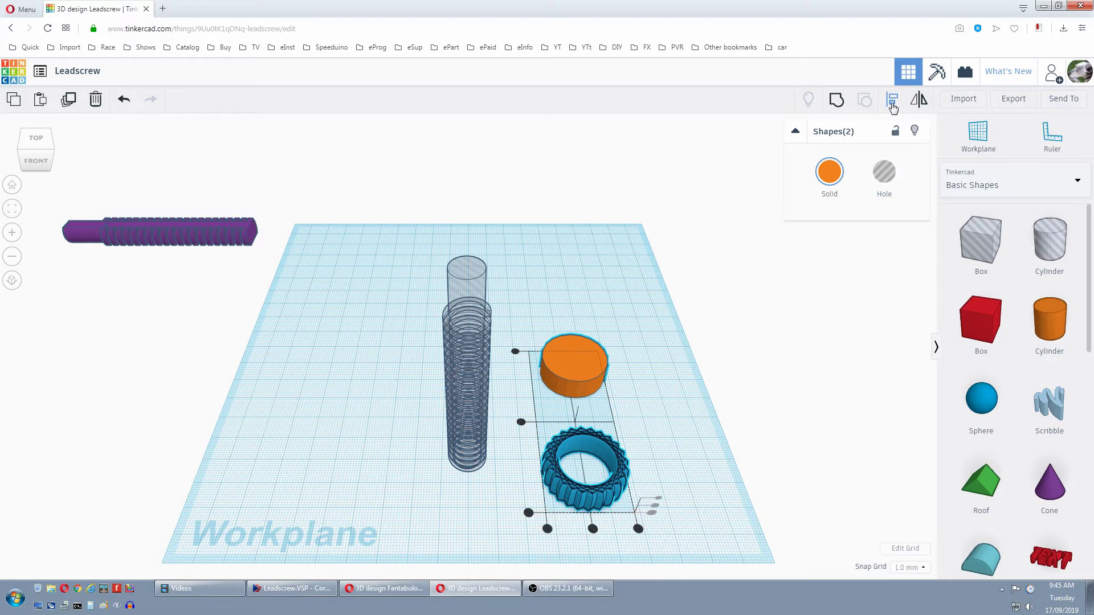
click(613, 481)
click(591, 527)
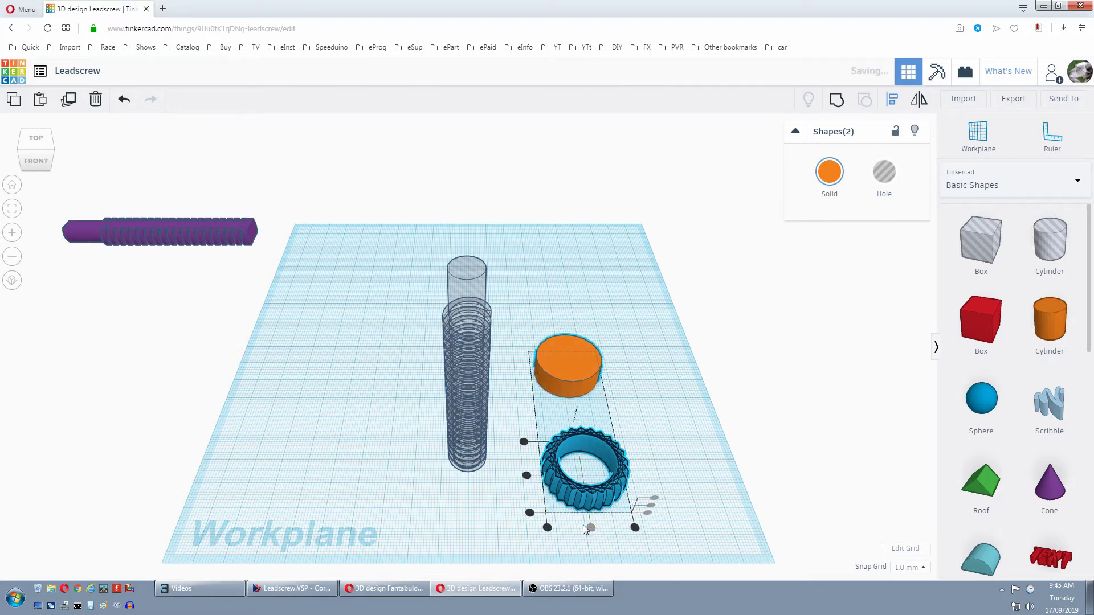
click(527, 475)
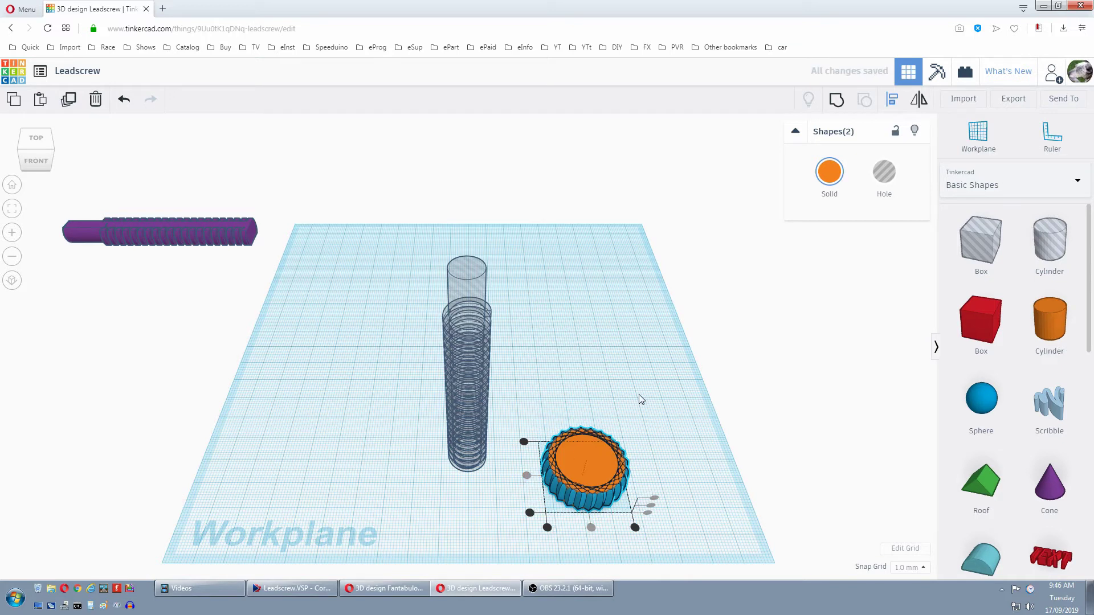
drag(515, 397, 670, 535)
click(835, 100)
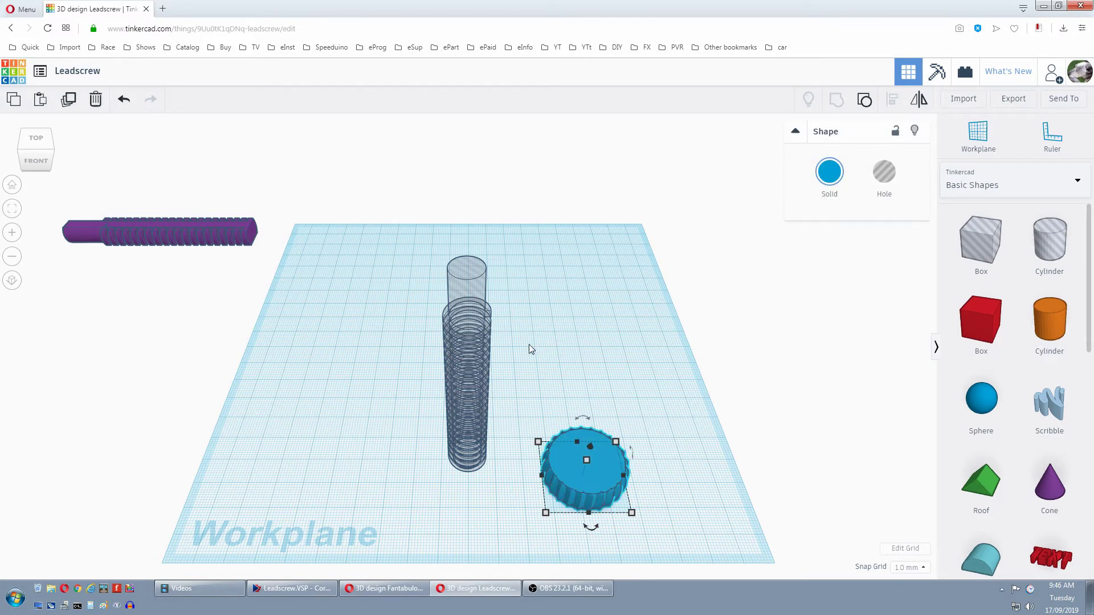
Centre the knurled disc on the screw-shaped hole in both horizontal directions, keeping the hole in place as the alignment reference
shift+click(487, 364)
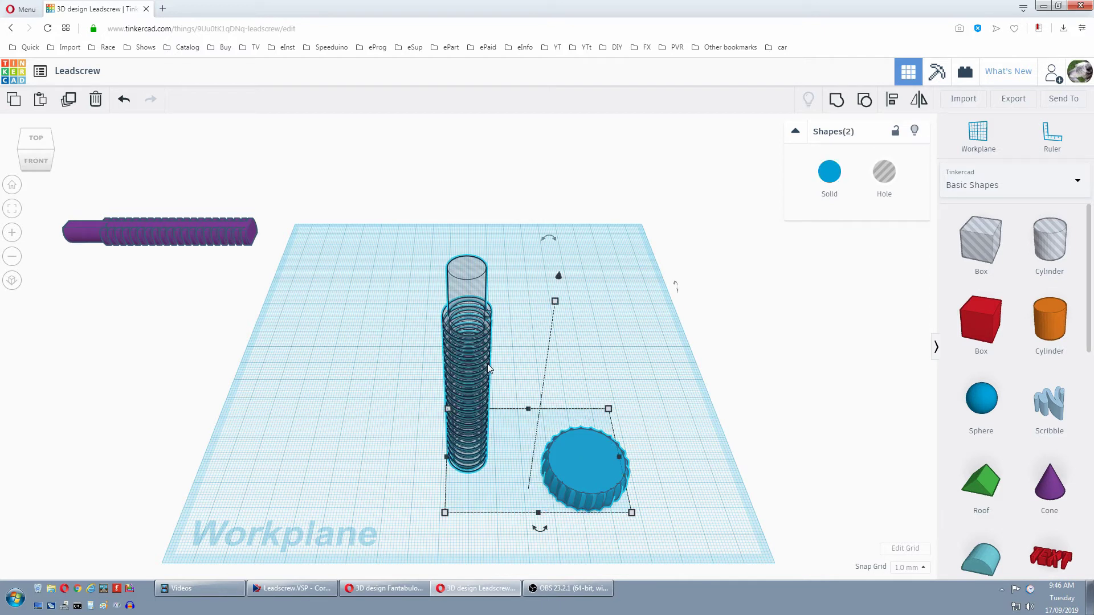
click(891, 101)
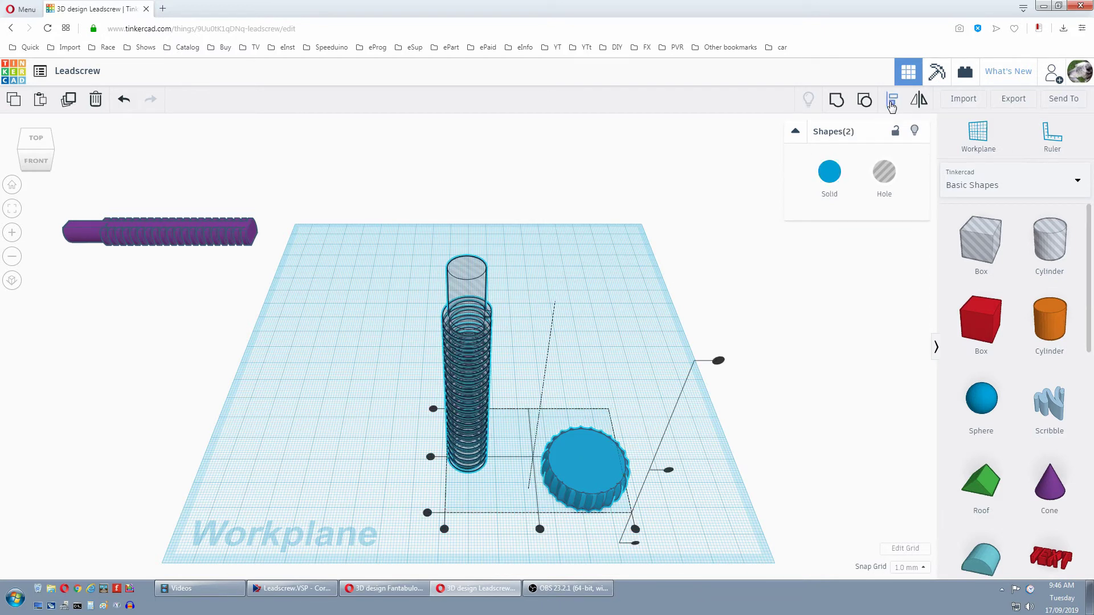
click(490, 351)
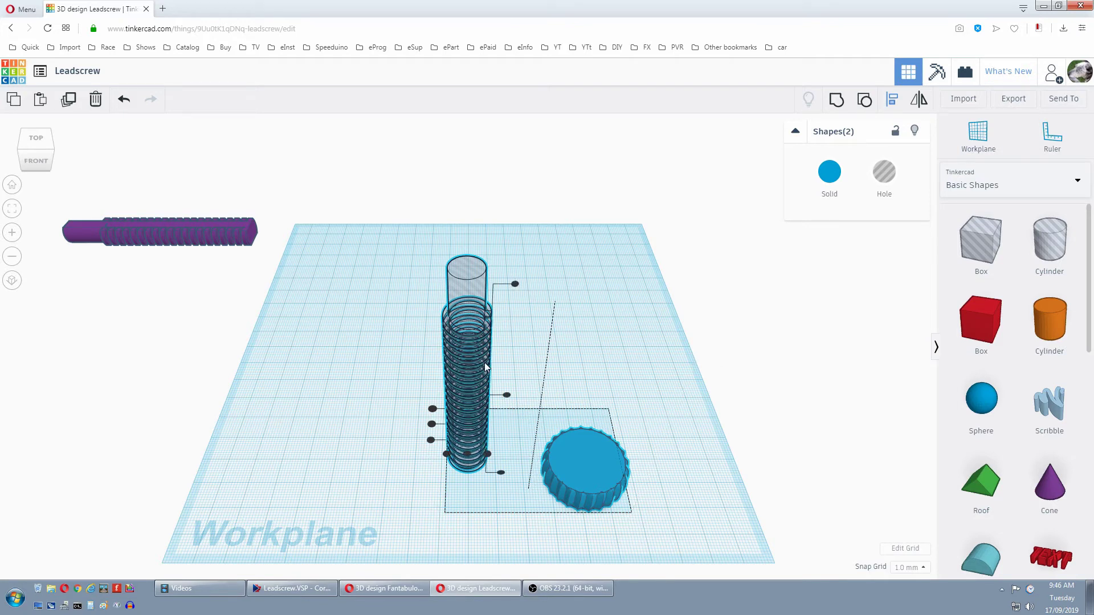
click(432, 425)
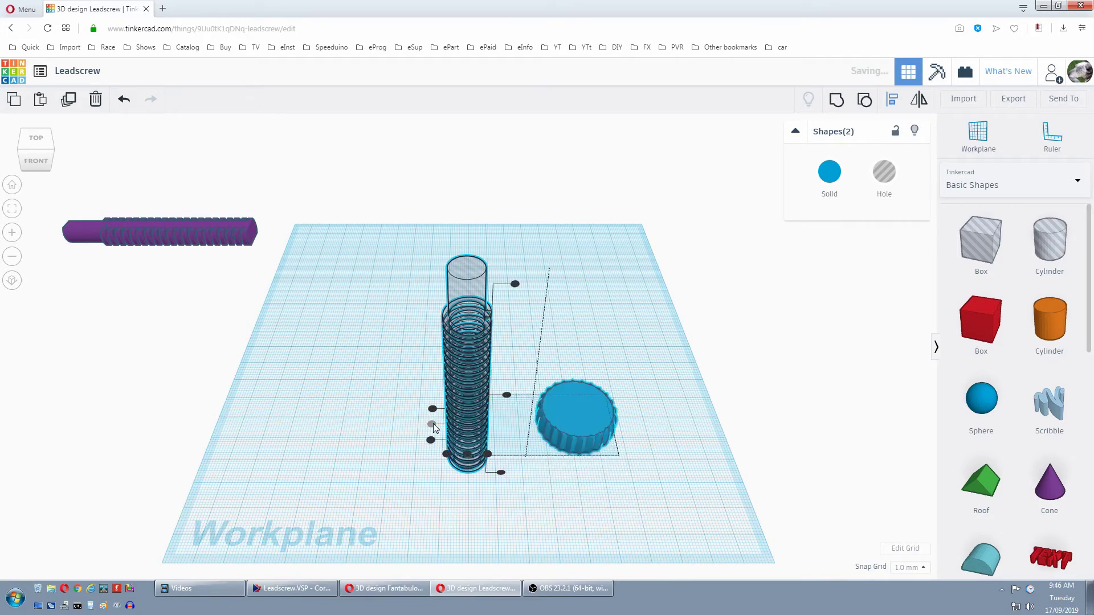
click(467, 455)
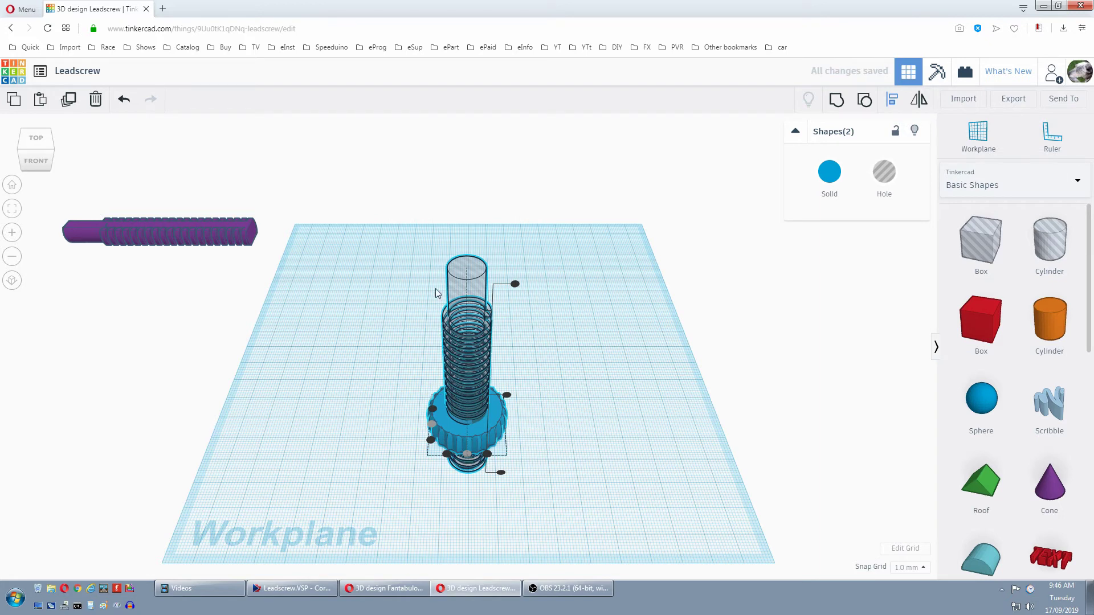
Group the knurled disc with the screw-shaped hole to cut the nut's thread, and move the purple leadscrew onto the workplane behind the nut
drag(384, 245, 556, 502)
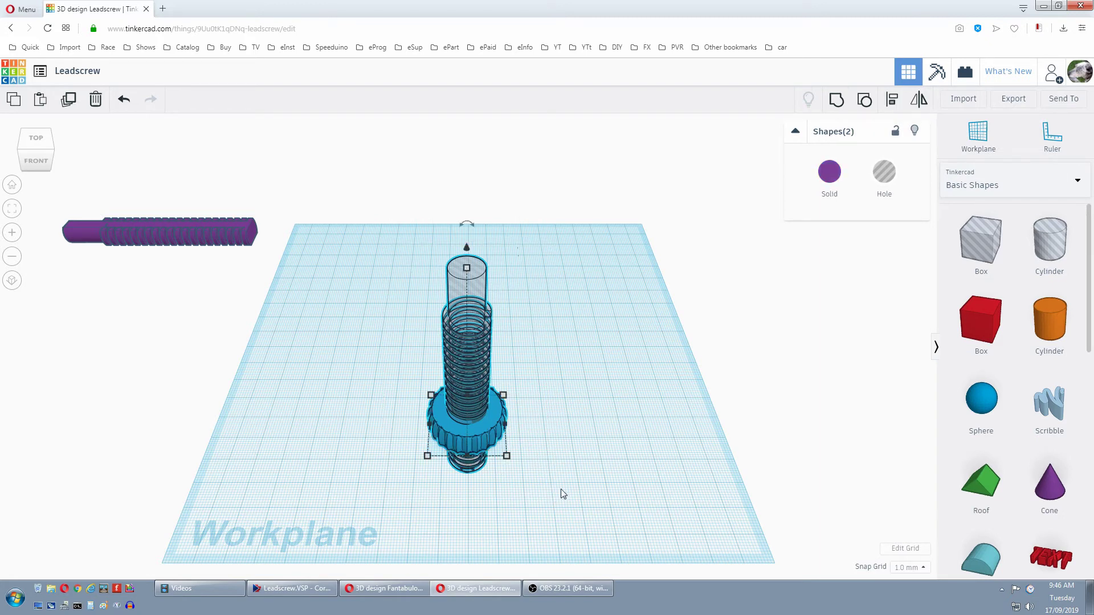
click(836, 100)
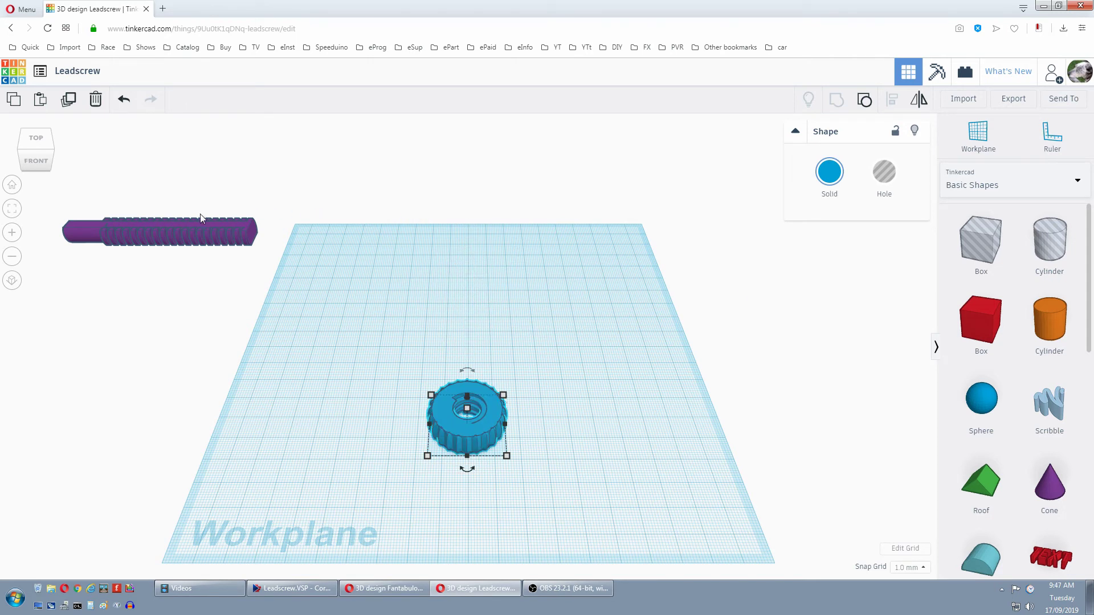
drag(191, 229, 513, 320)
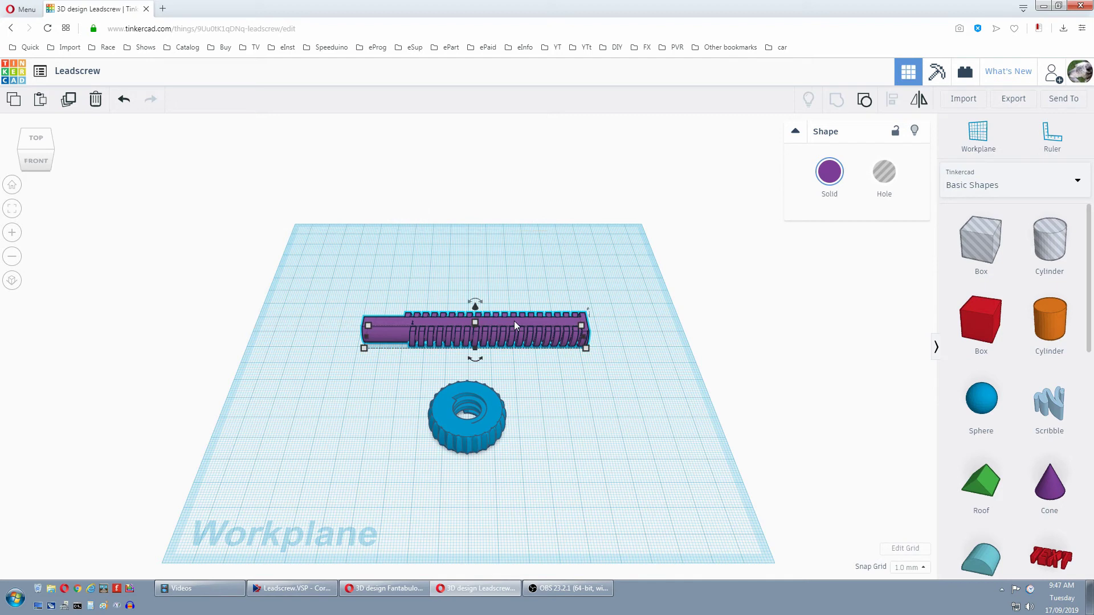